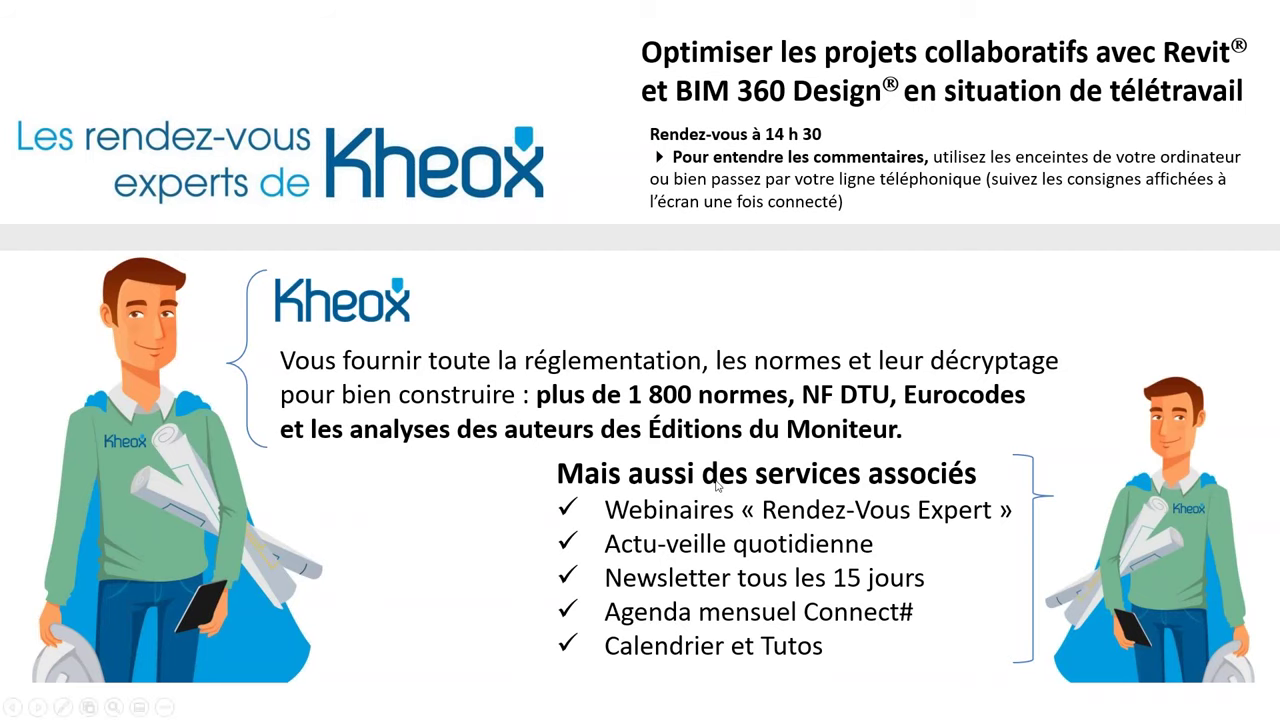
Step: Advance the slideshow through the webinar description and question slides to the speaker introduction
left_click(620, 478)
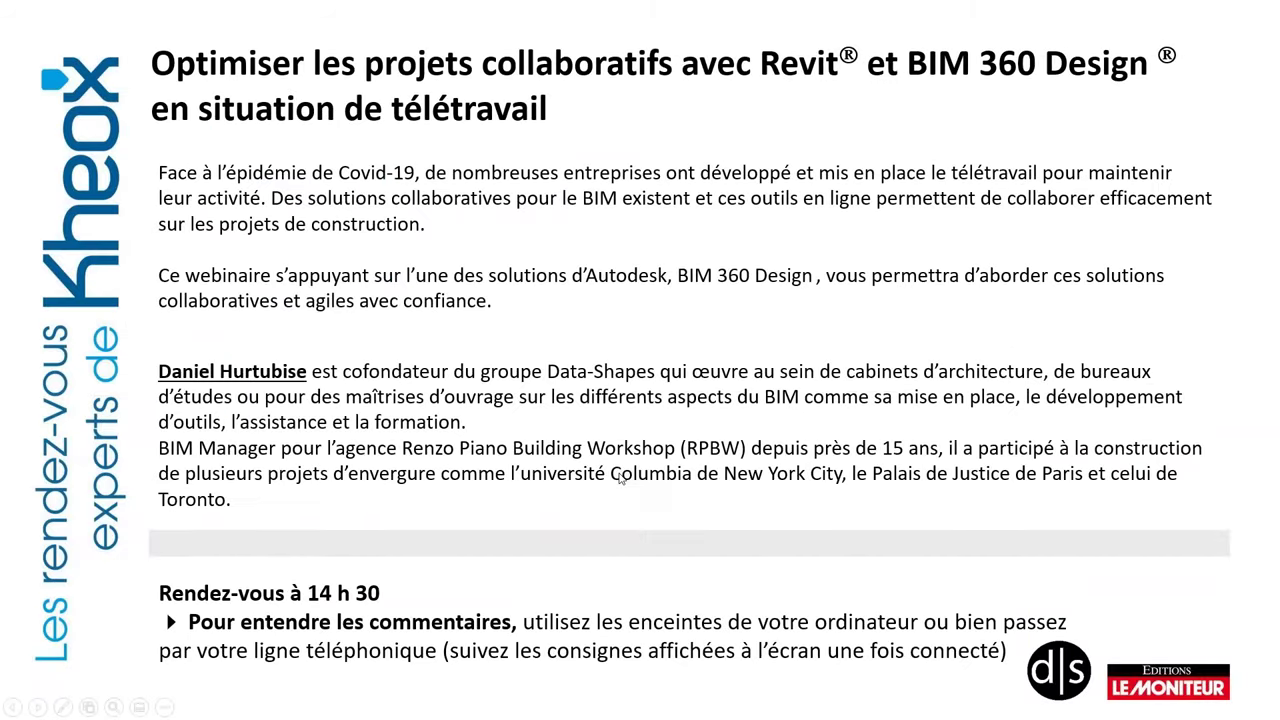
left_click(620, 478)
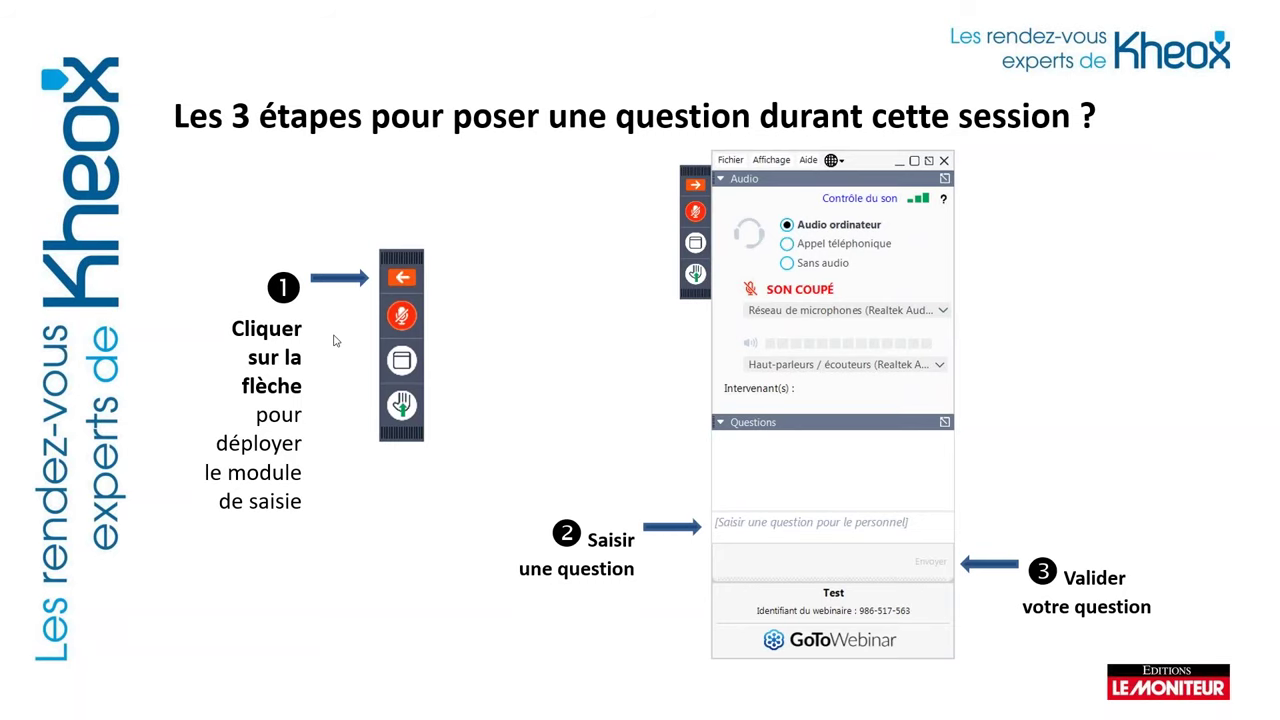
left_click(171, 505)
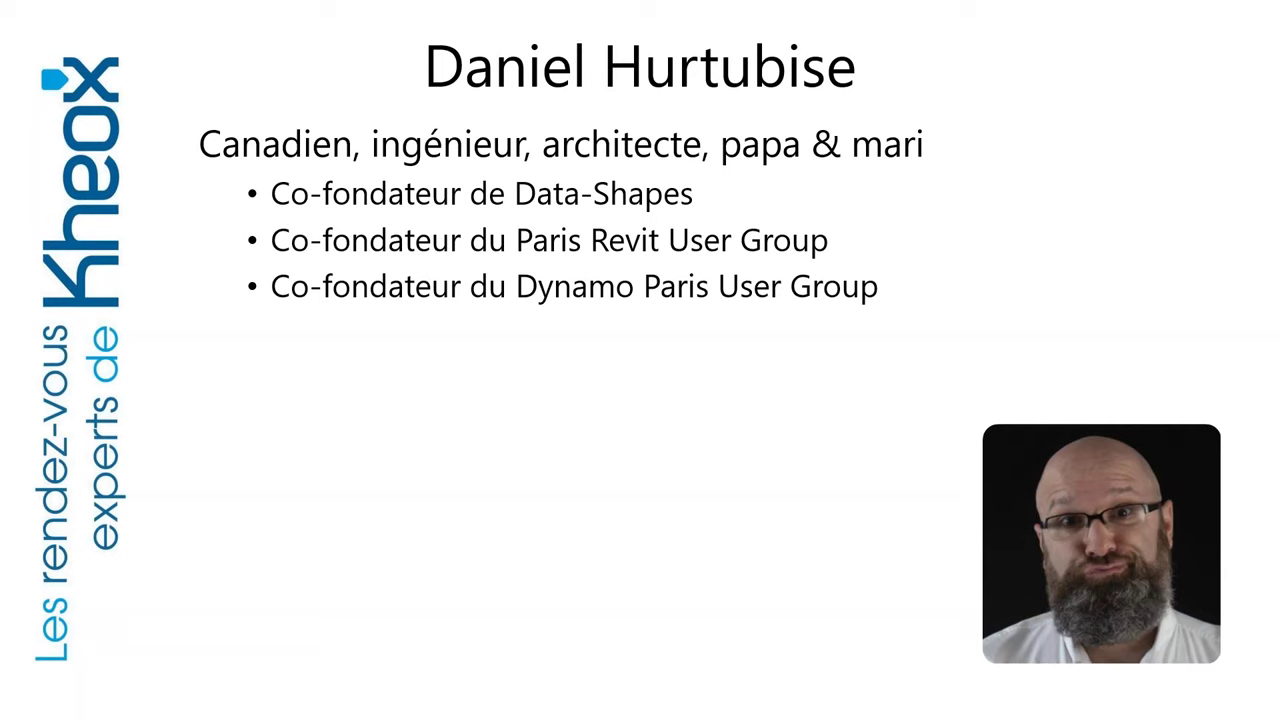
Step: Reveal the speaker's final BIM manager bullet on the introduction slide
left_click(308, 594)
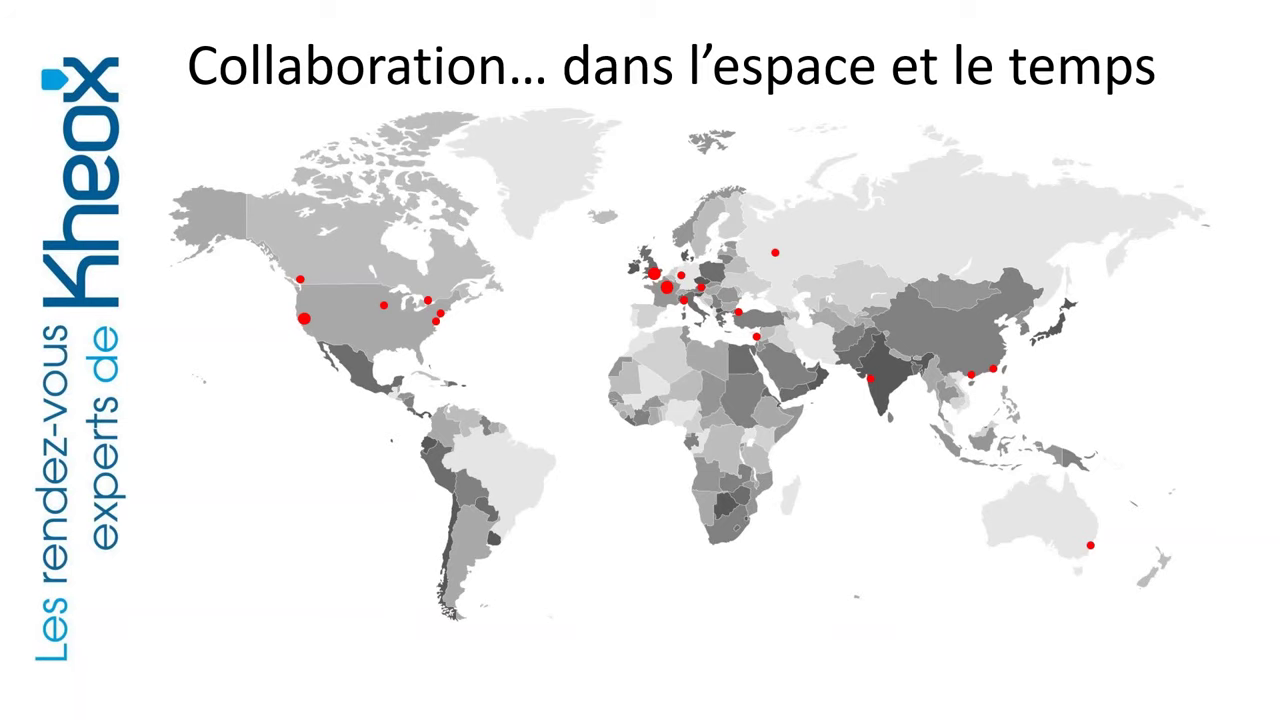
Step: Replace the world map with the collaboration timeline and add its 2005 VPN entry
key("Right")
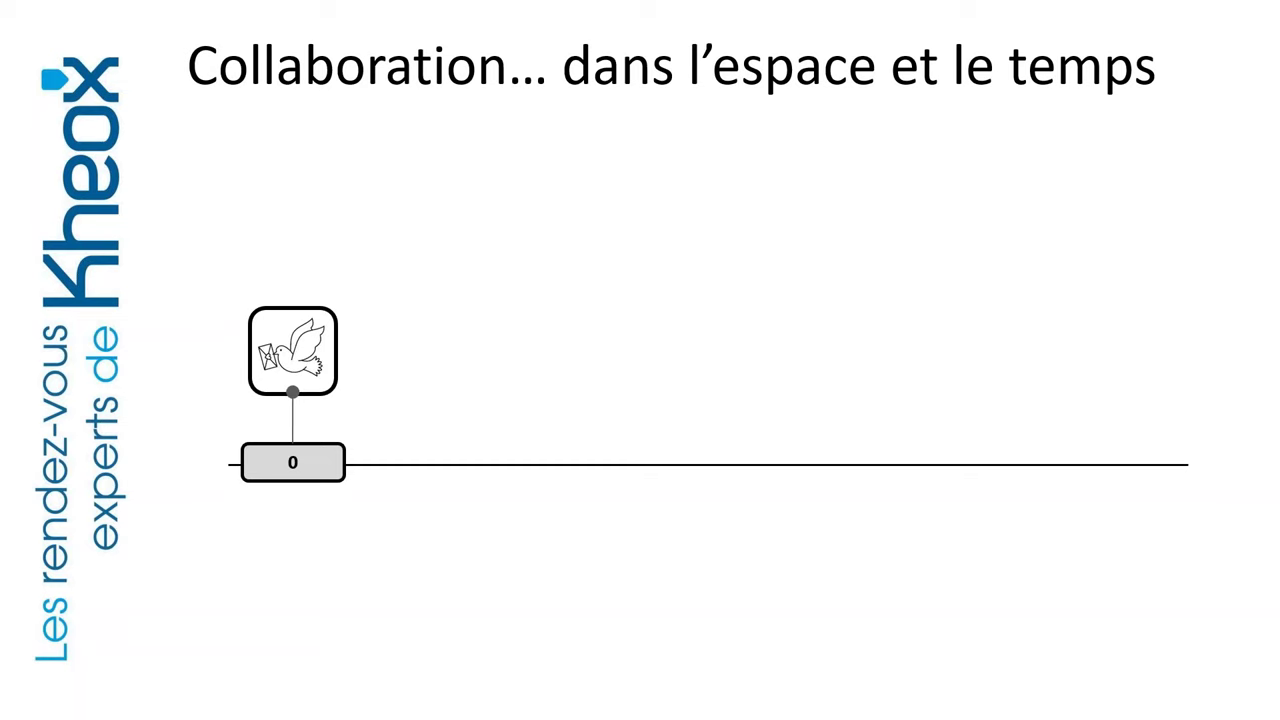
key("Right")
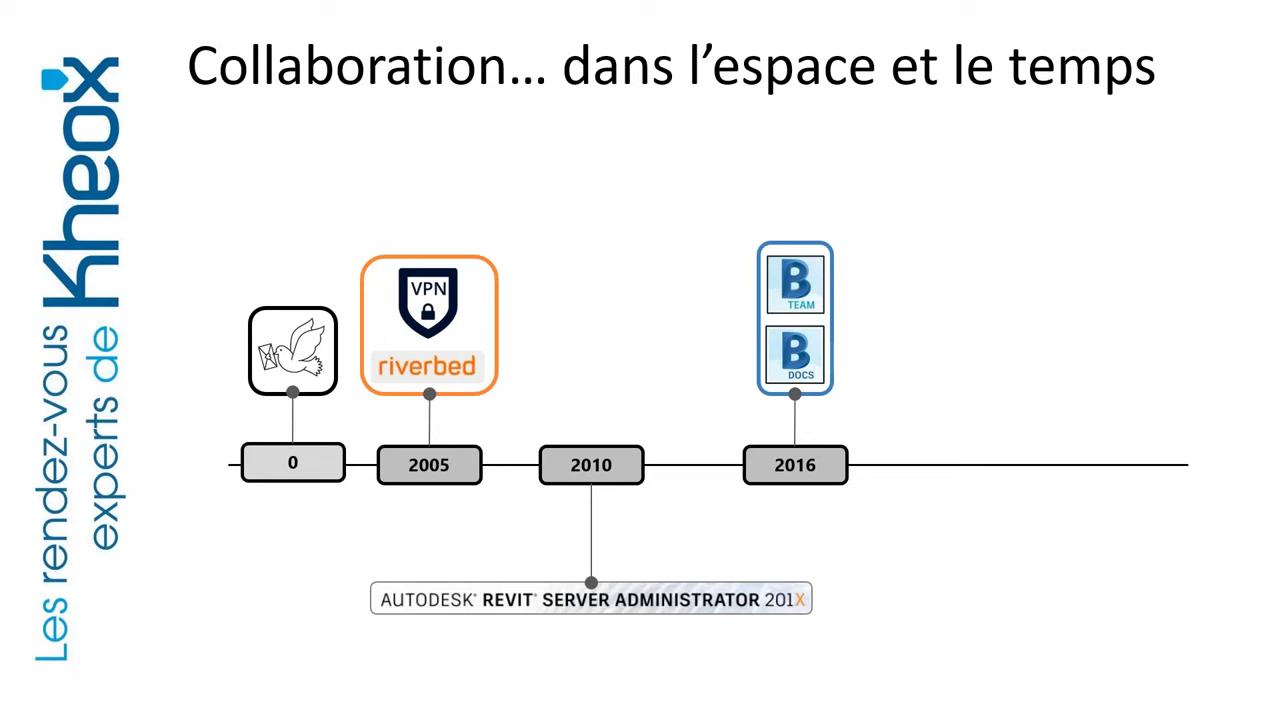
Step: Add the Autodesk logo, 2018 and ???? timeline entries, then reach the webinar outline slide
key("Right")
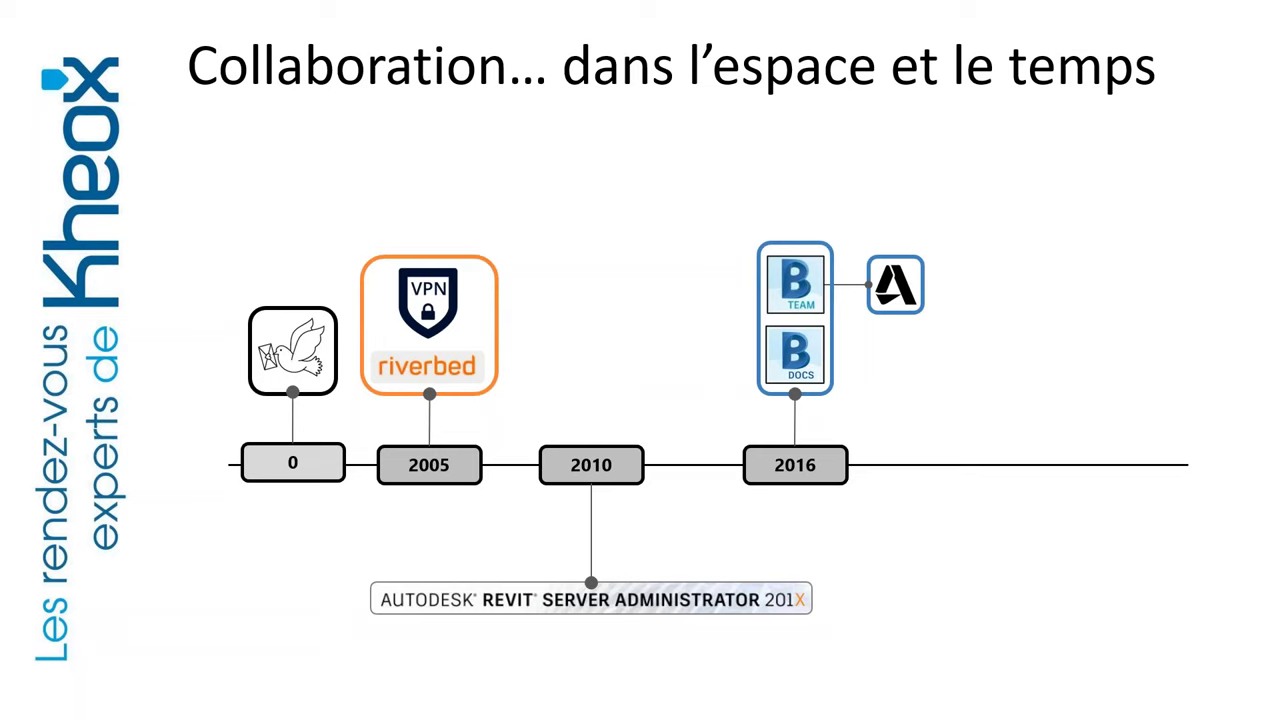
key("Right")
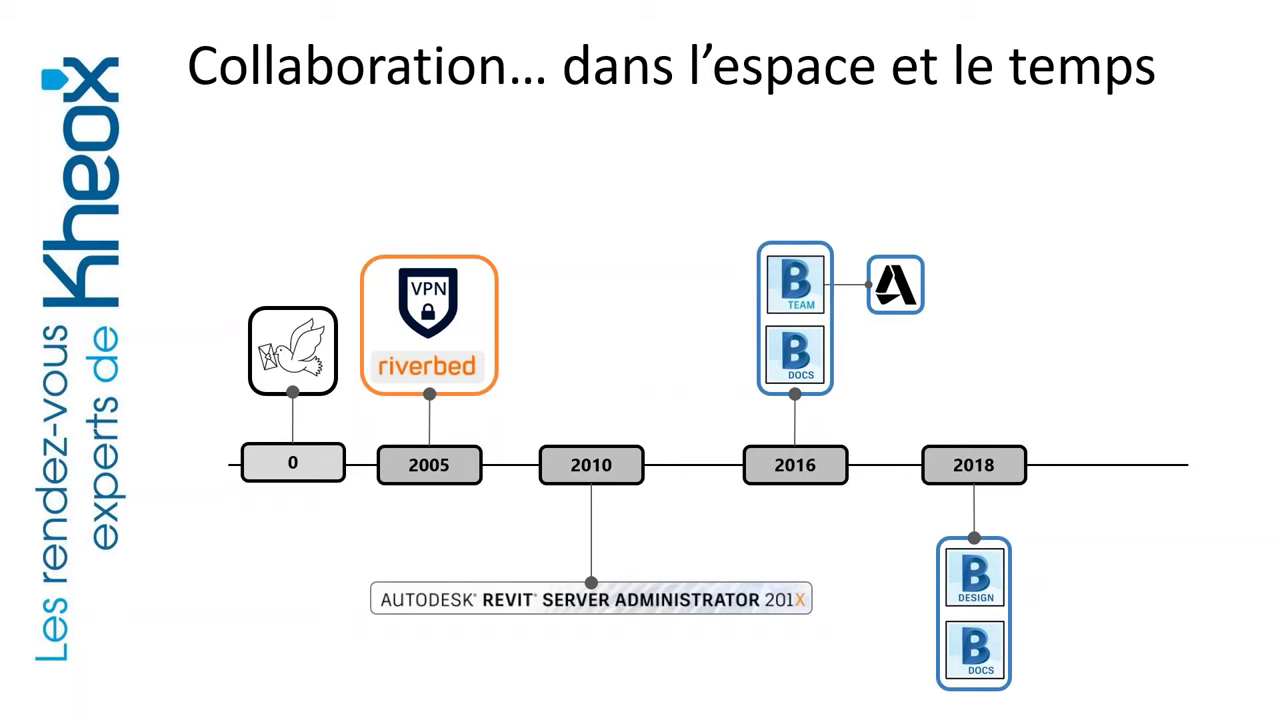
key("Right")
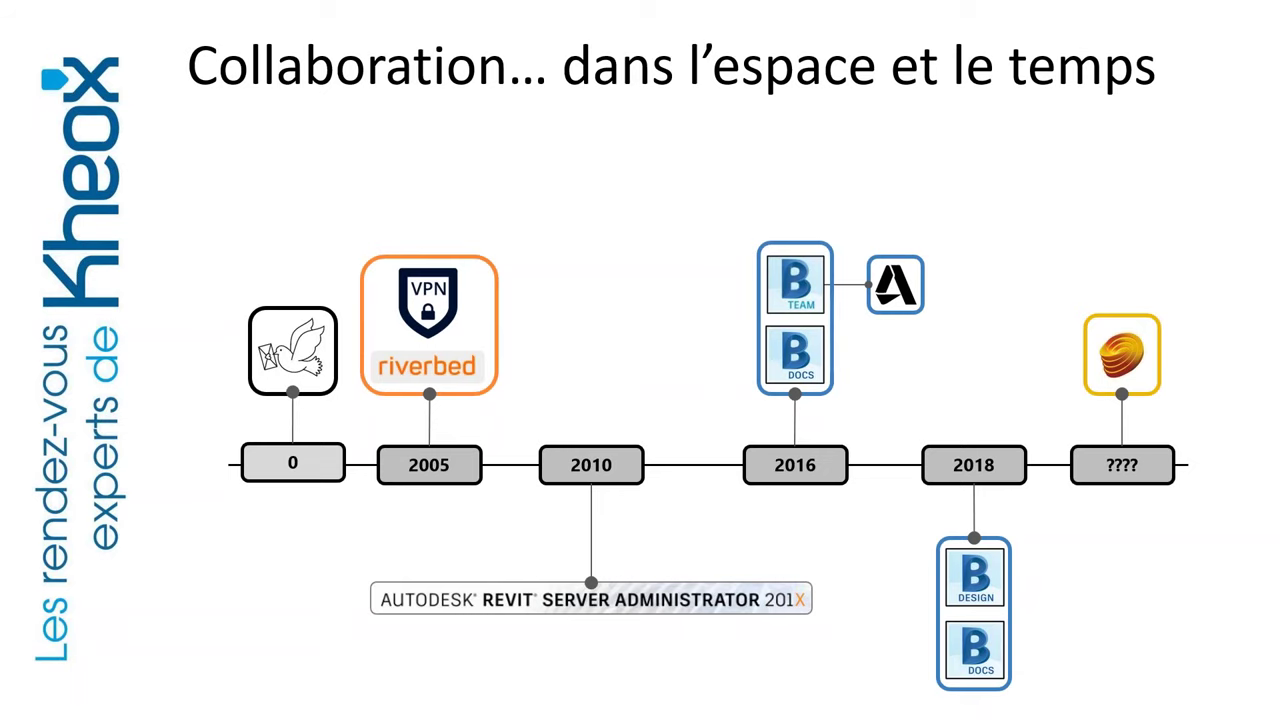
key("Right")
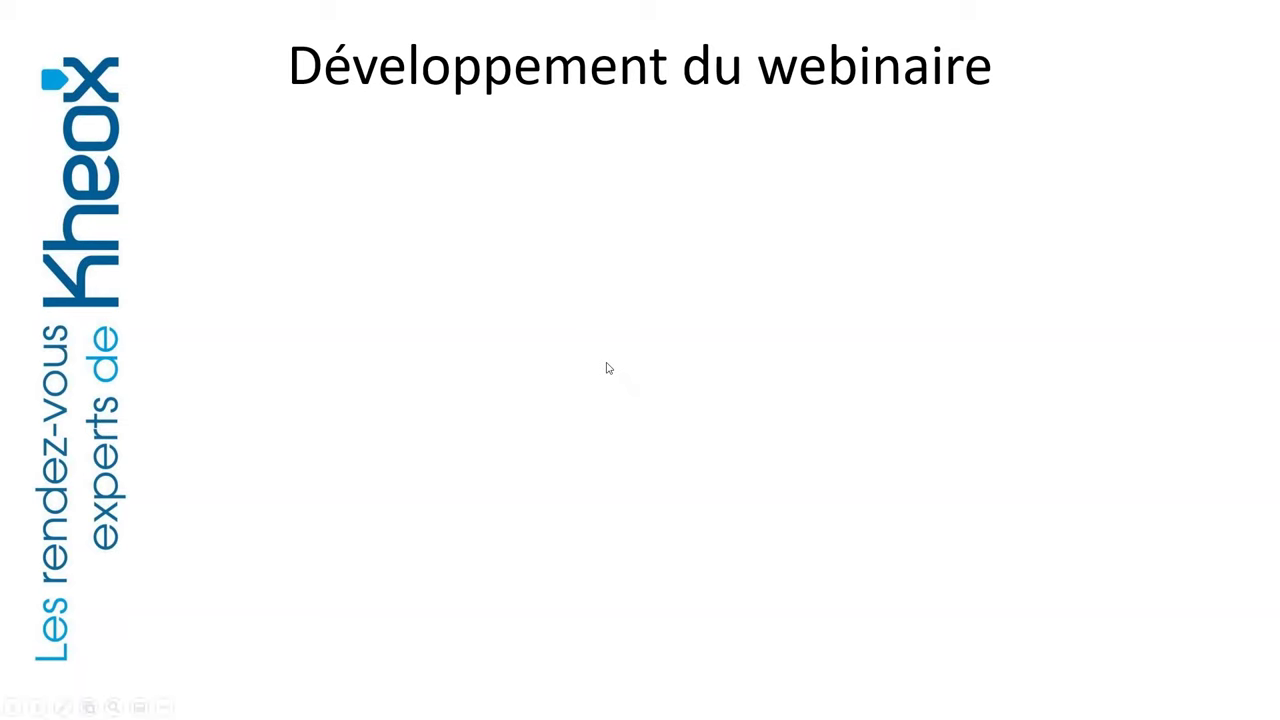
Step: Reveal the agenda points one by one, through item 5 and its sub-items
key("Right")
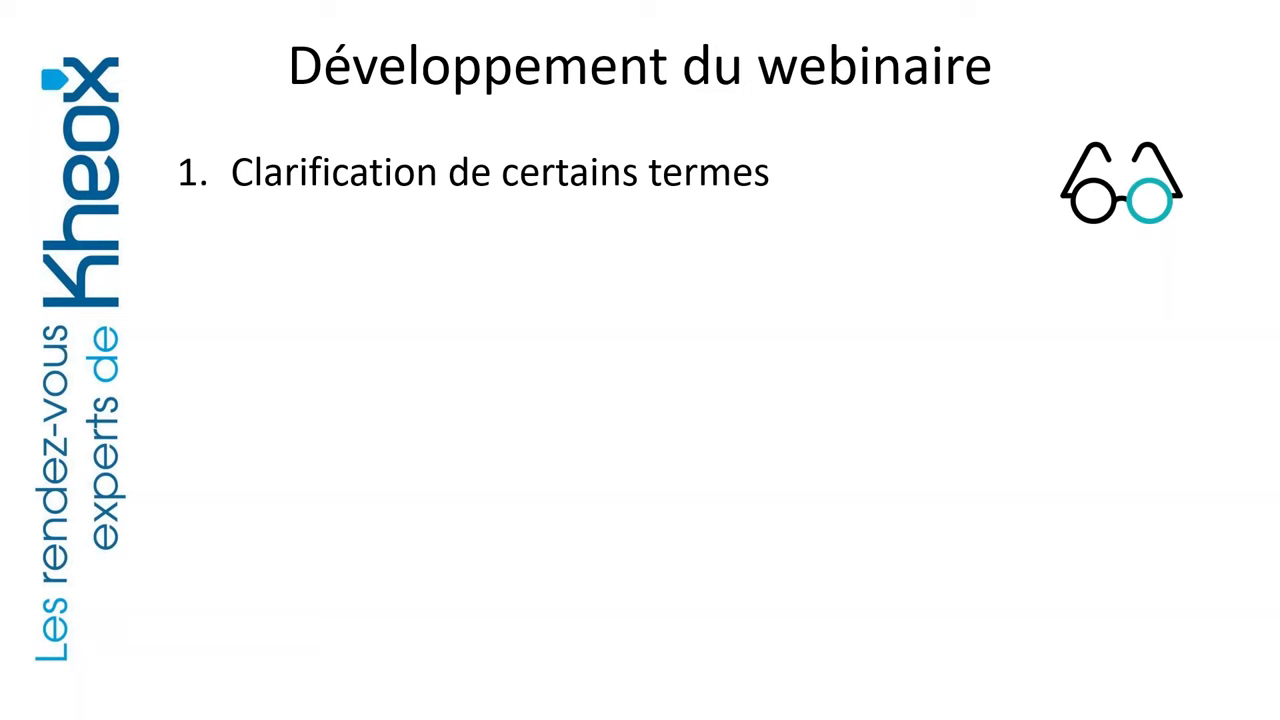
key("Right")
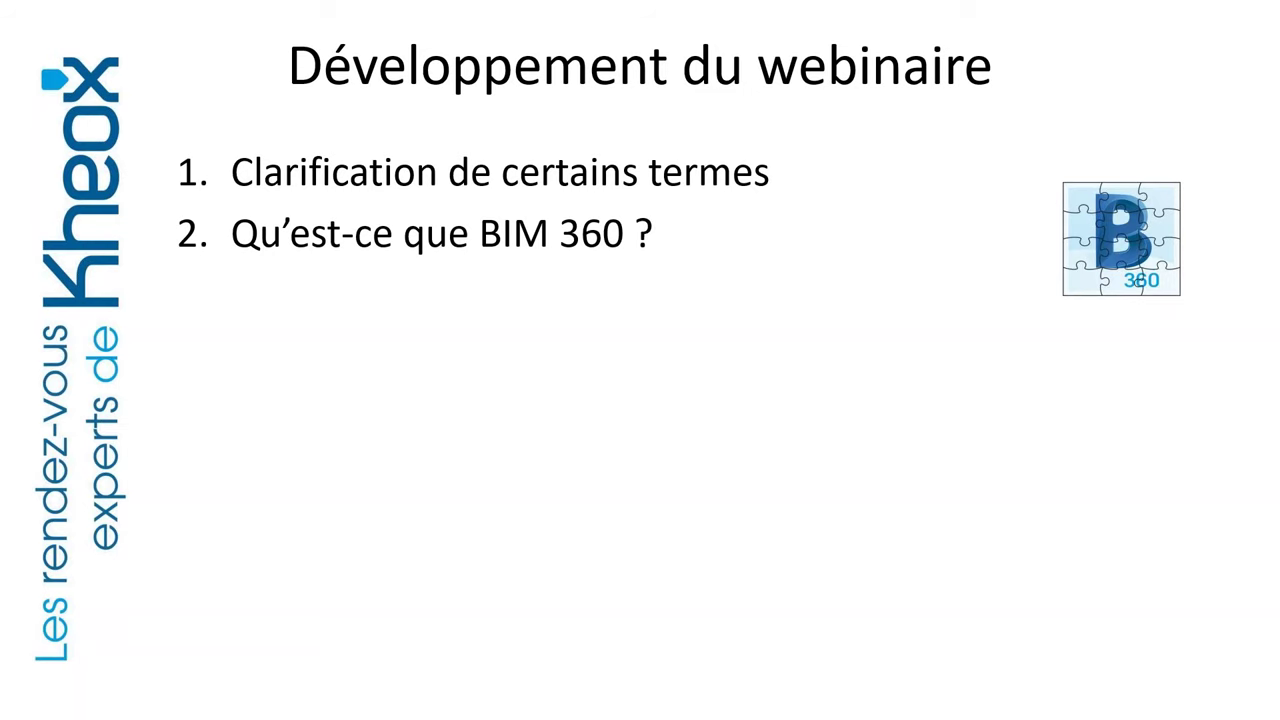
key("Right")
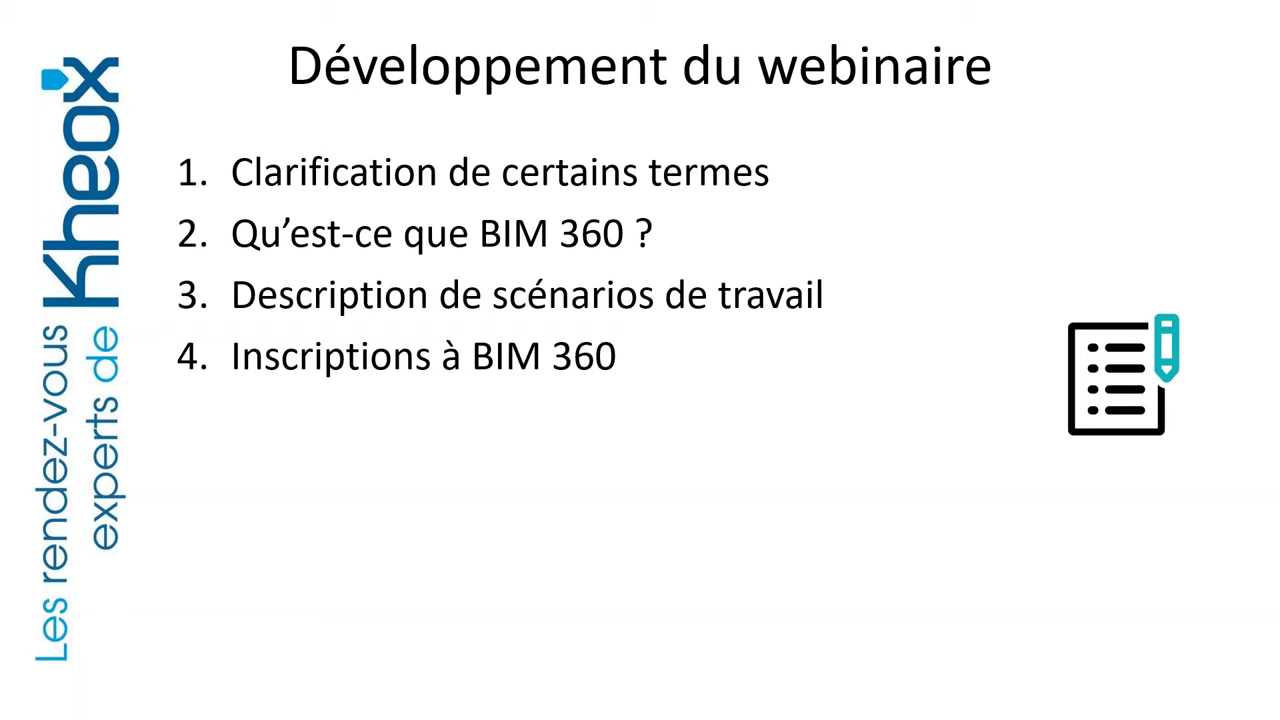
key("Right")
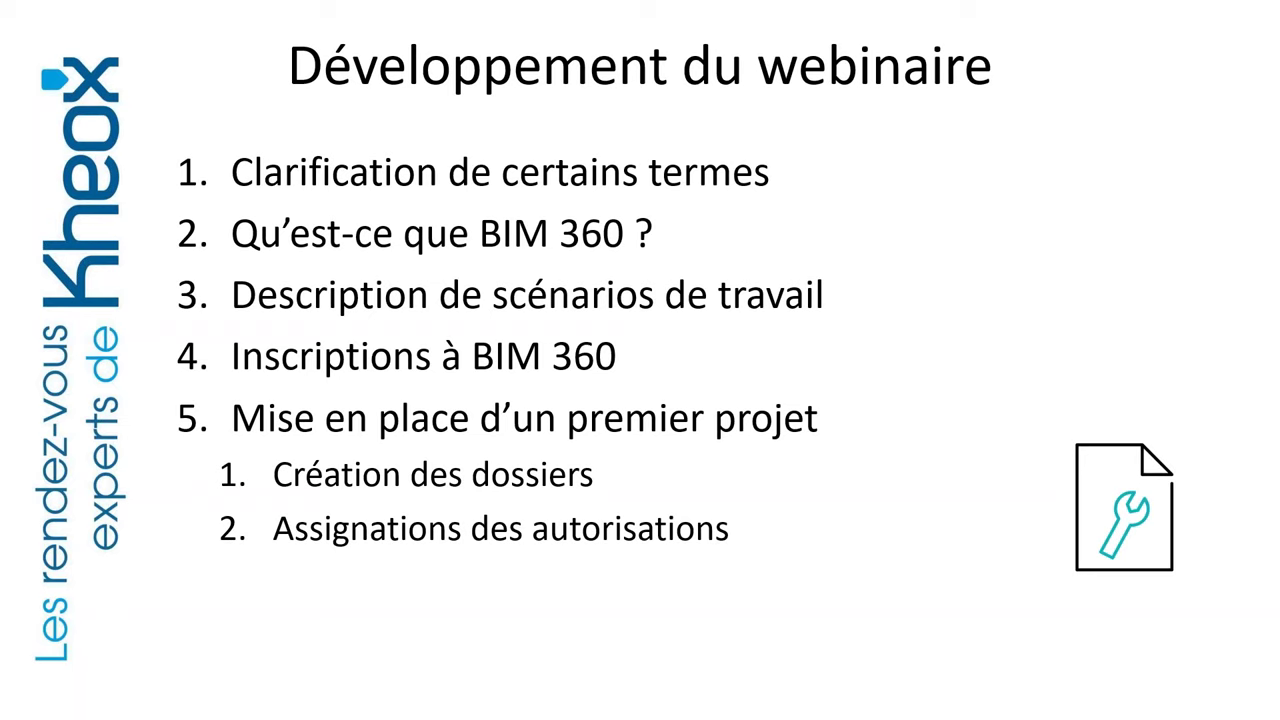
Step: Reveal the Publication de fichiers Revit item, then move to Échanges vs Collaboration
key("Right")
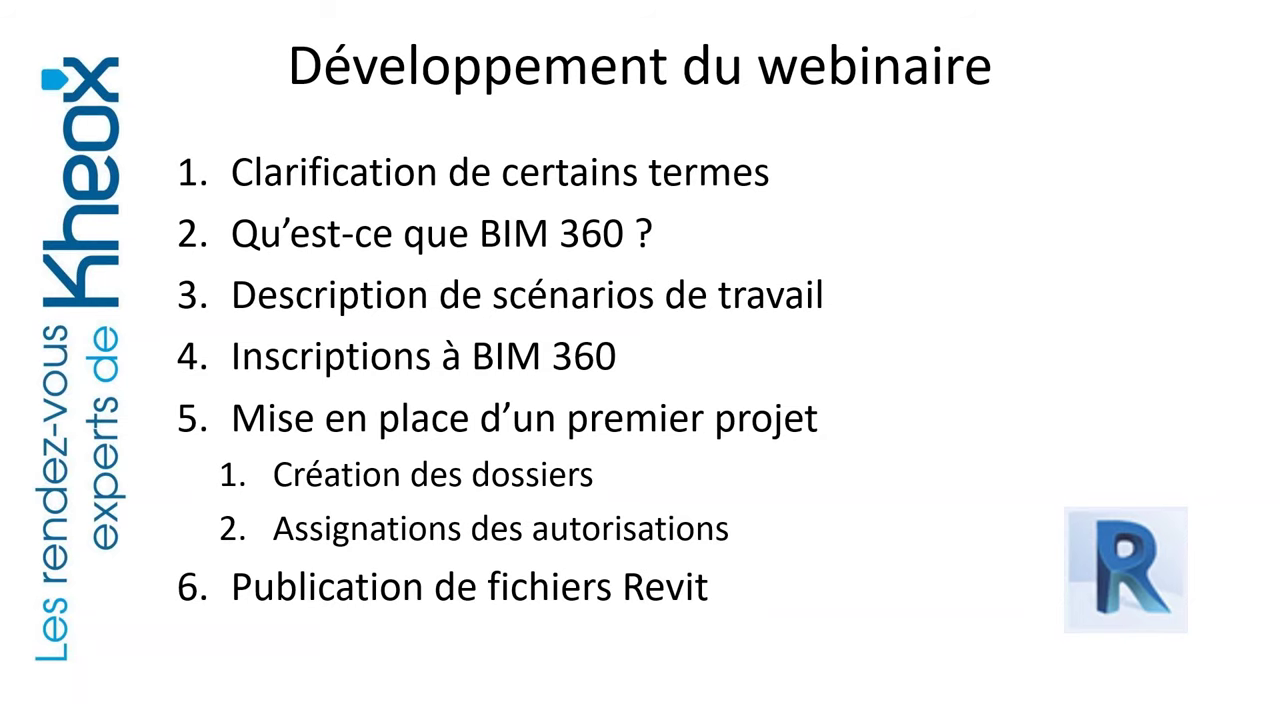
key("Right")
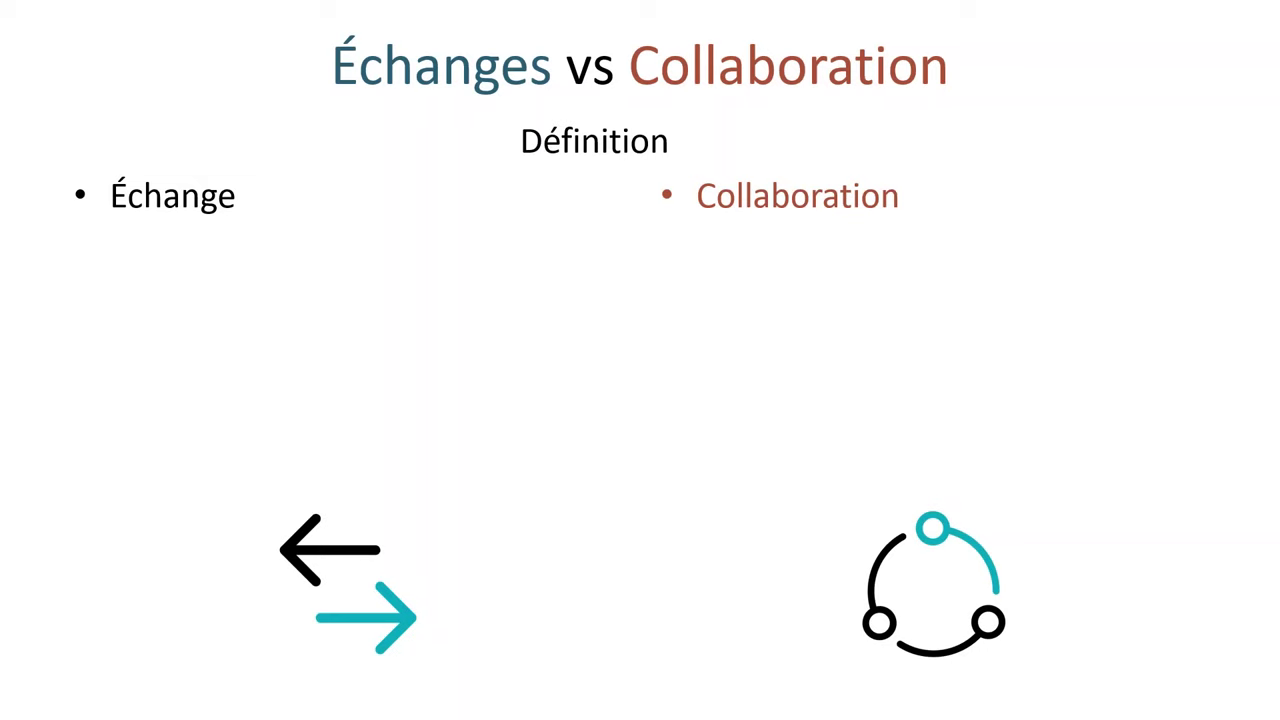
Step: Show the Échange definition, then advance to the BIM 360 collaboration scenario slide
key("Right")
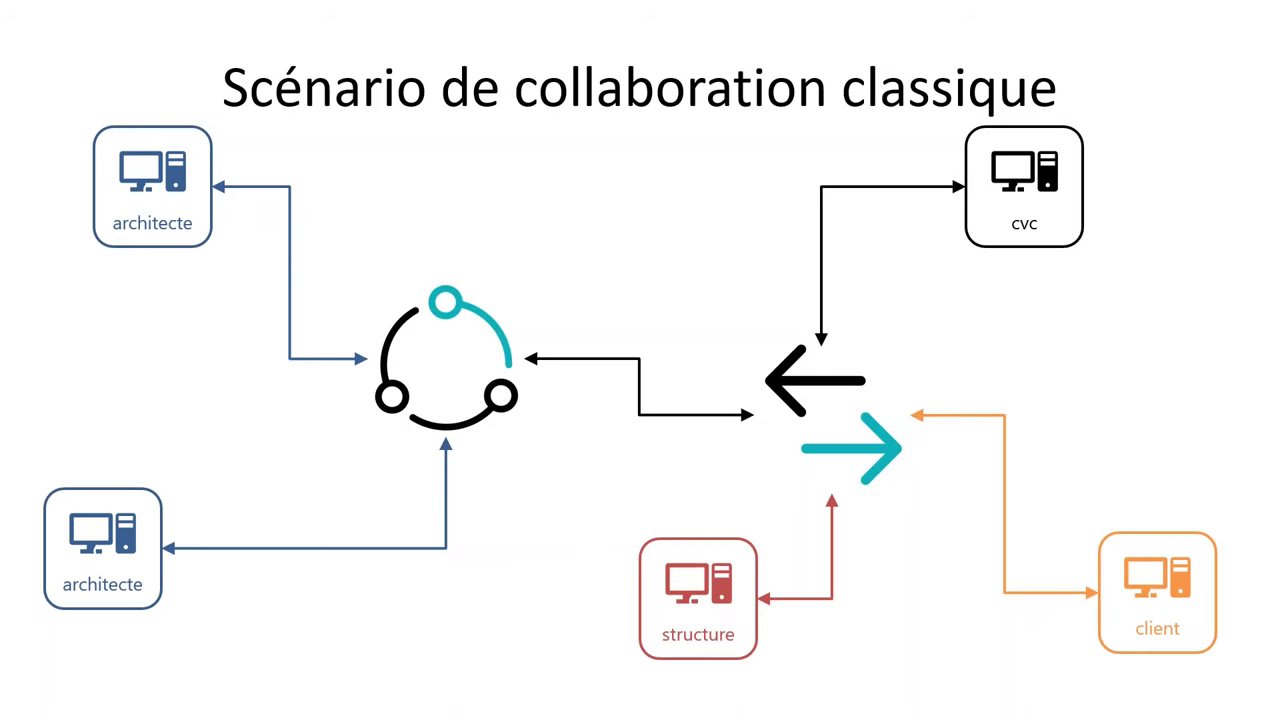
key("Right")
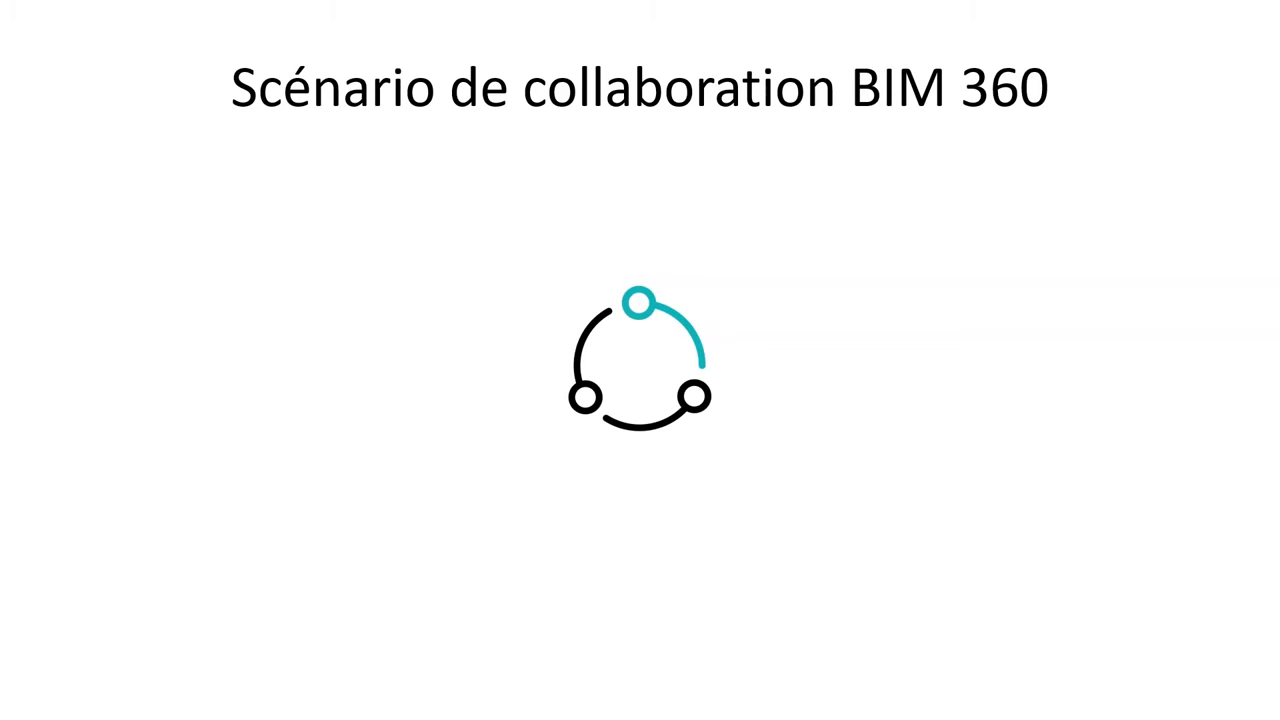
Step: Bring in the architecte workstation, then the structure, CVC and Client offices around the hub
key("Right")
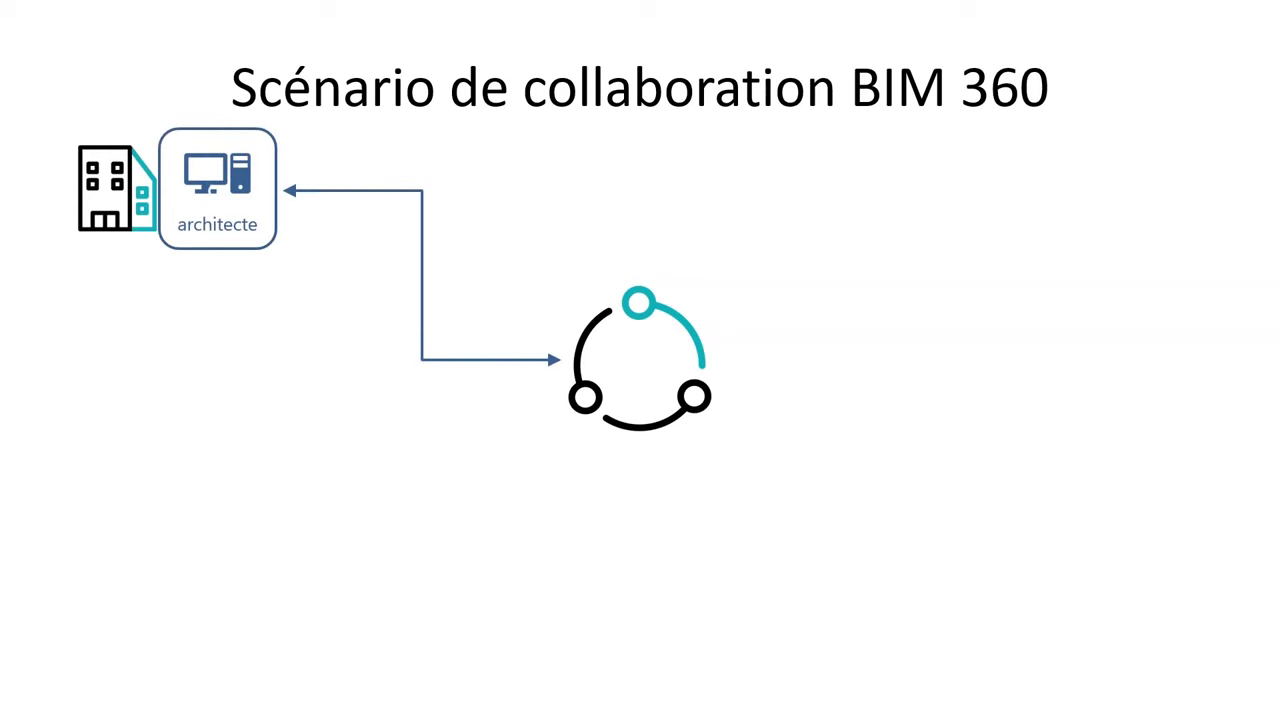
key("Right")
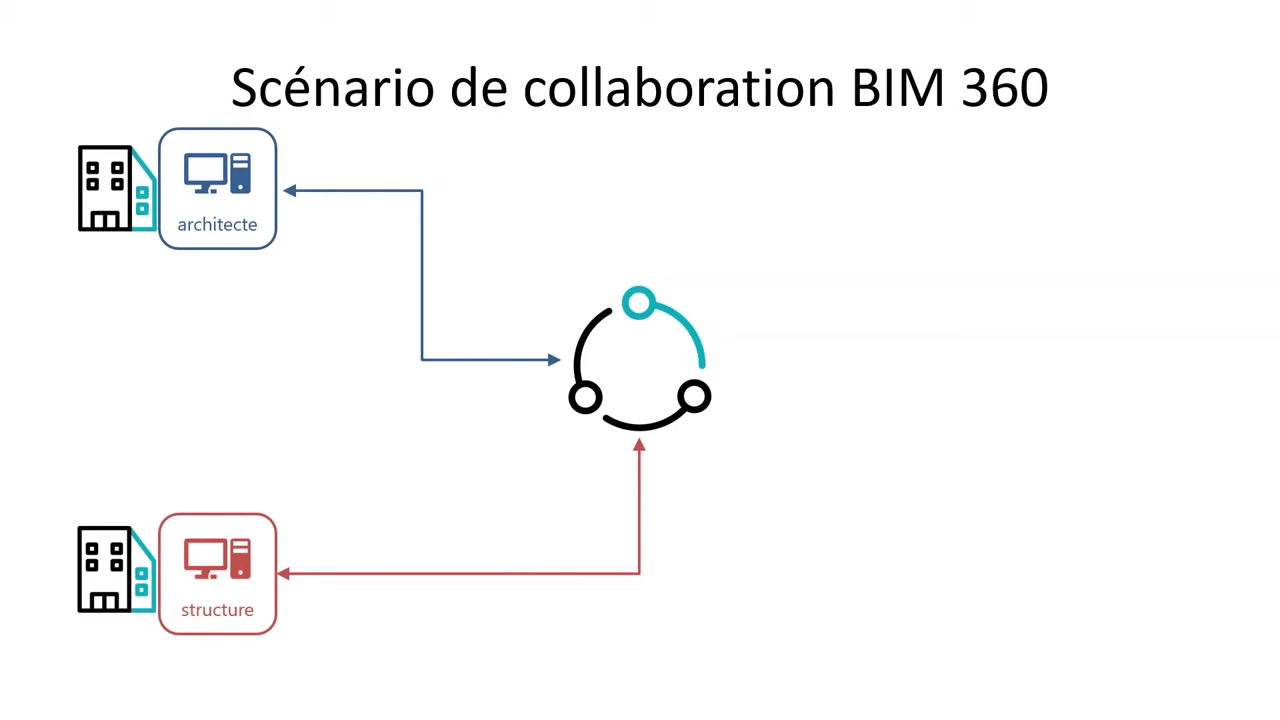
key("Right")
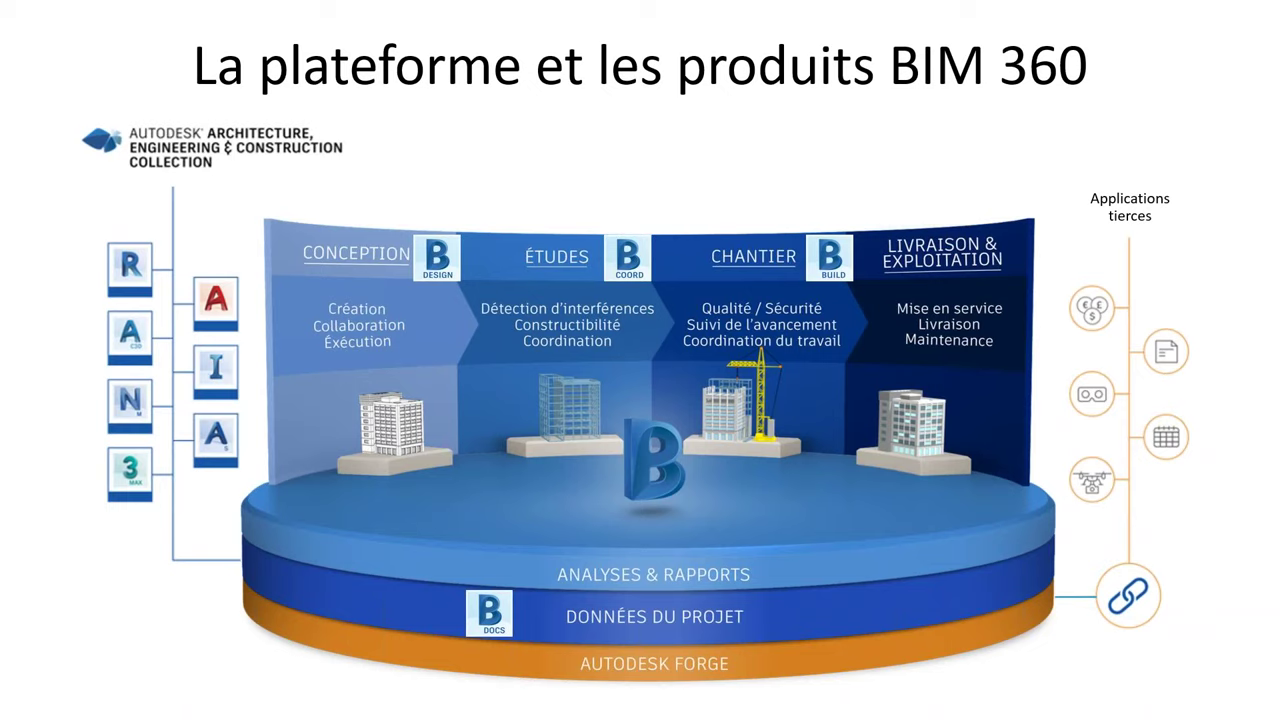
Step: Advance to the Inscriptions section slide and scroll down the BIM 360 trial page
key("Right")
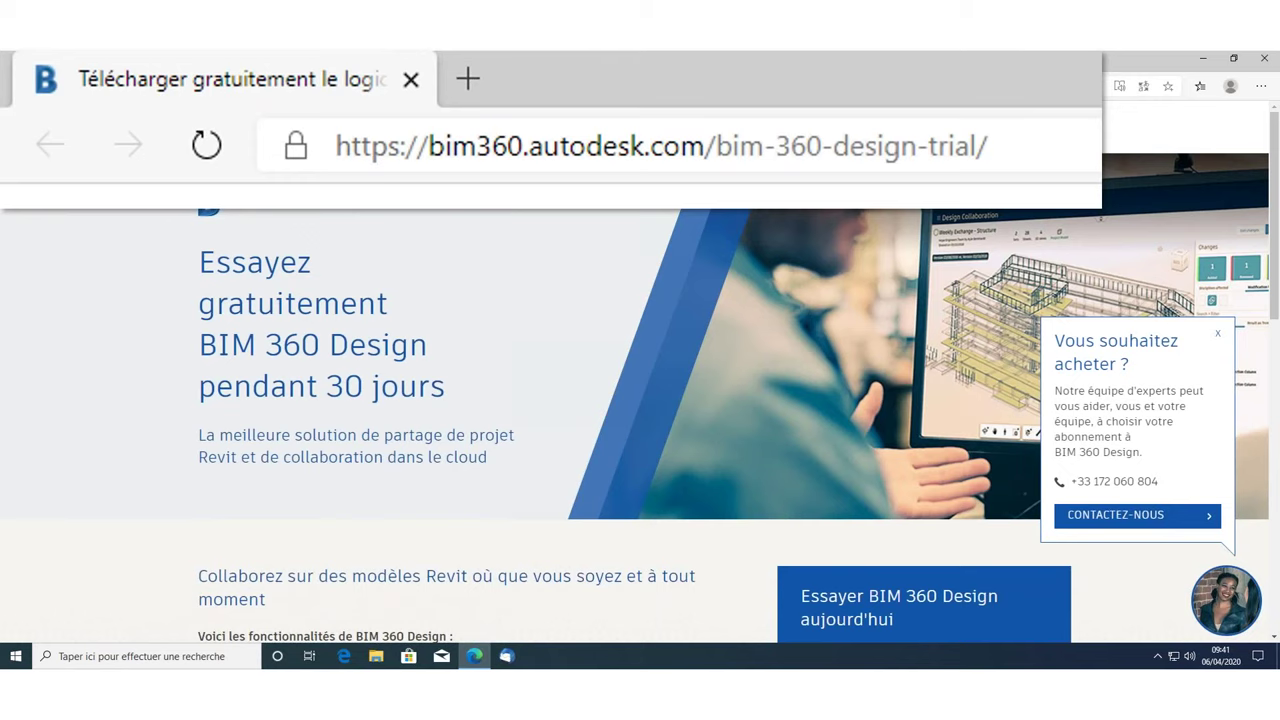
scroll(640, 370, "down", 5)
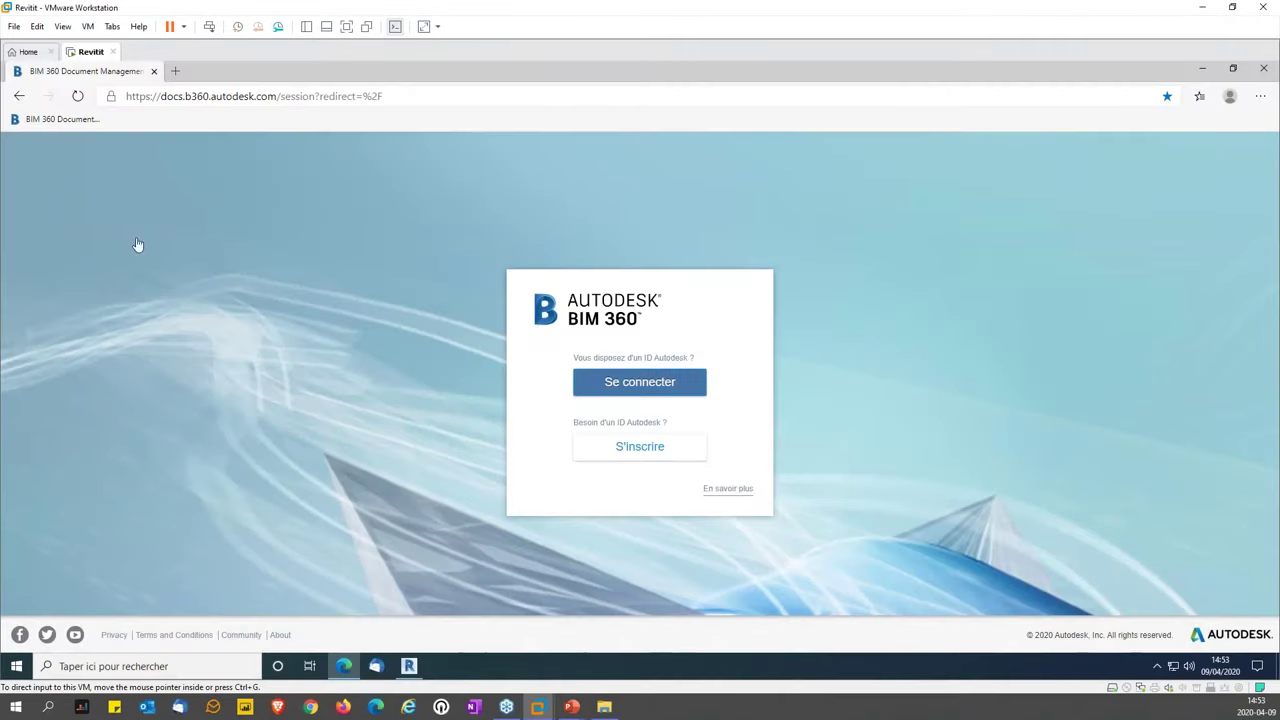
Step: Sign in to BIM 360 with an Autodesk ID and password, then show the module list
left_click(610, 393)
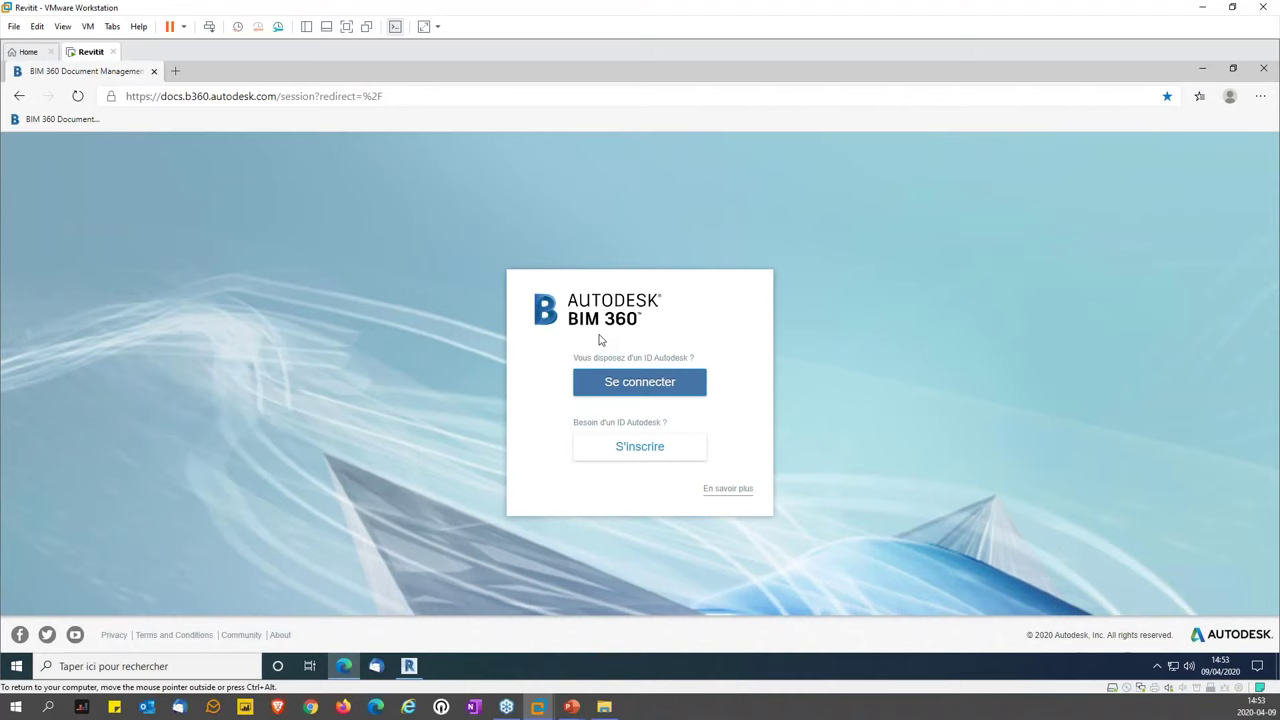
left_click(674, 386)
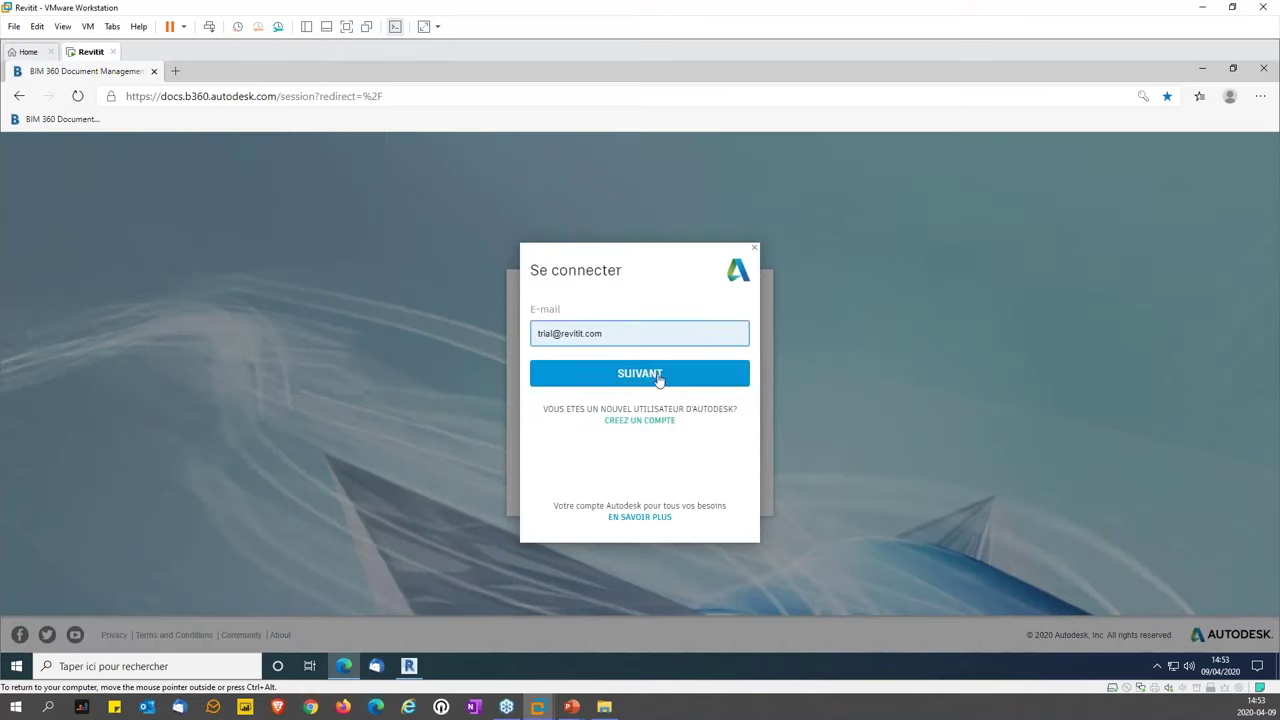
left_click(657, 376)
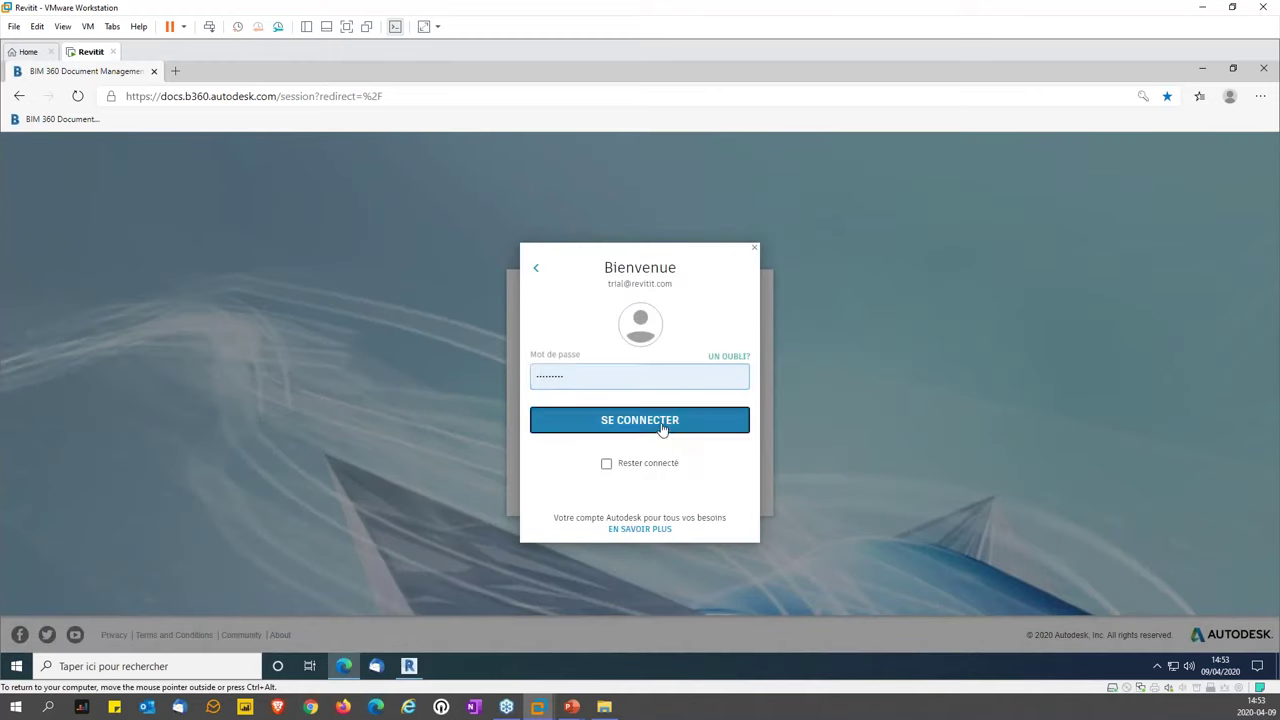
left_click(662, 428)
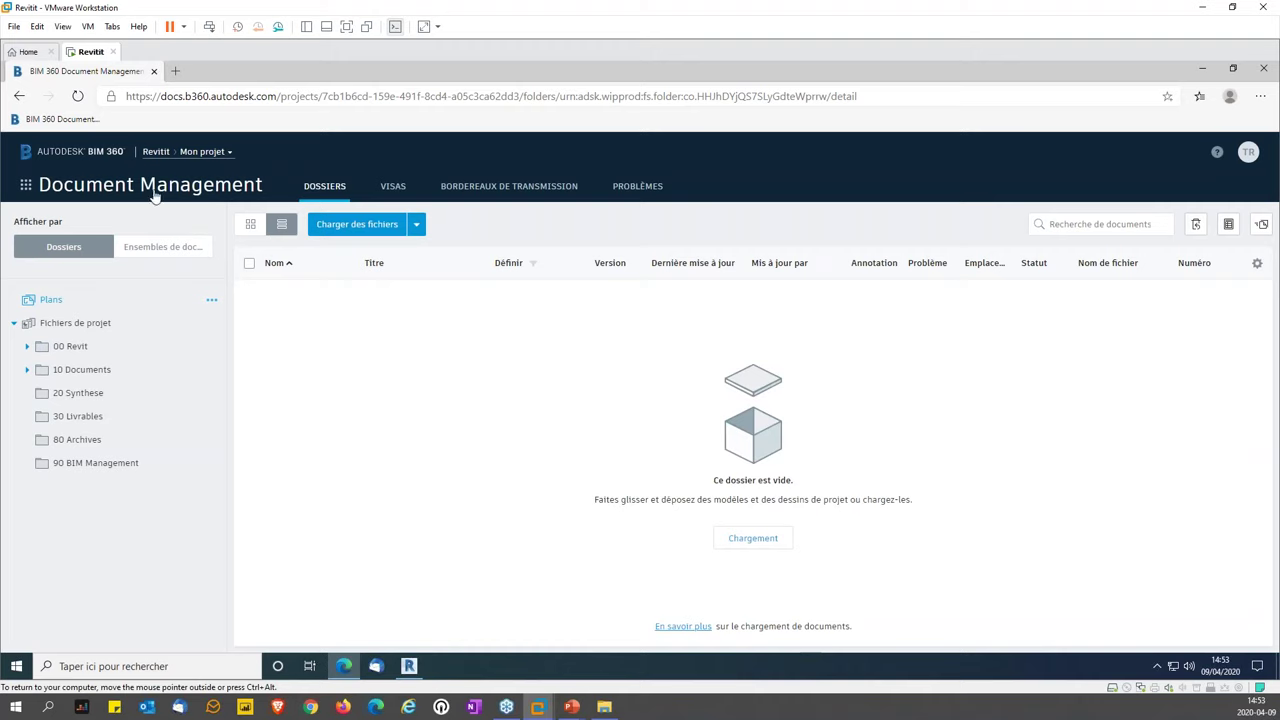
left_click(25, 186)
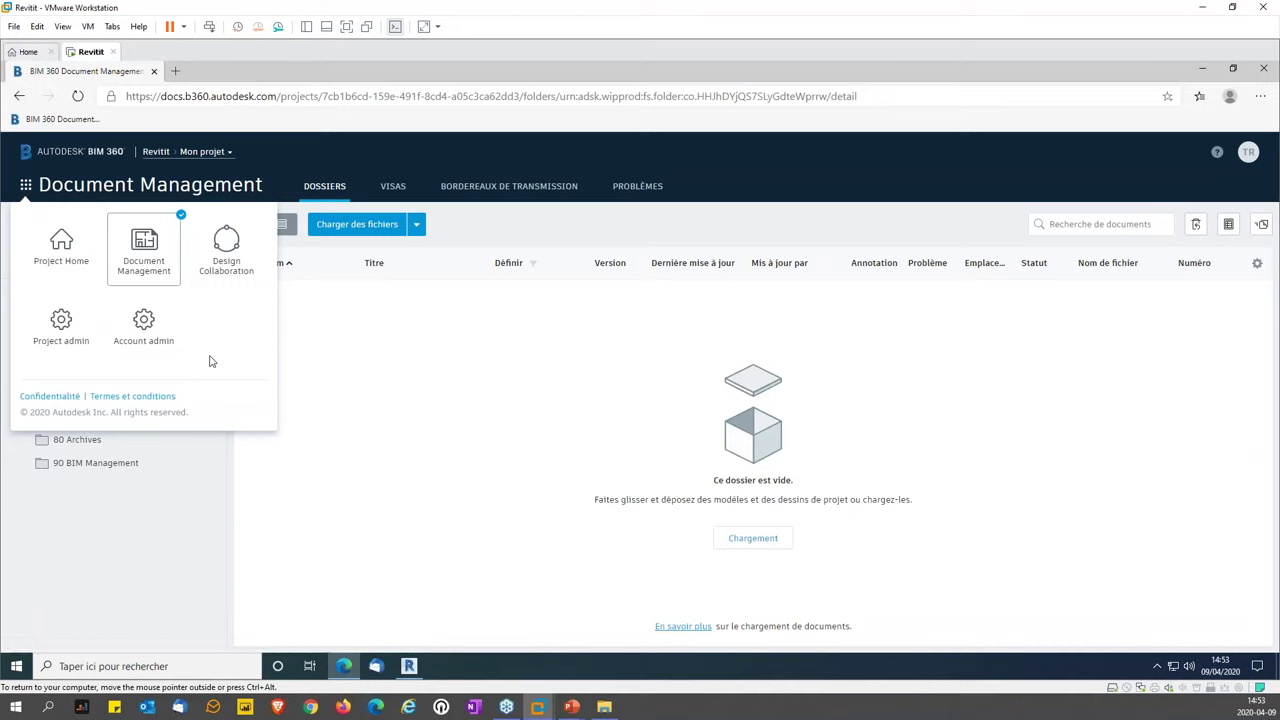
Step: Open BIM 360 Account admin and go to the account's company directory
left_click(61, 325)
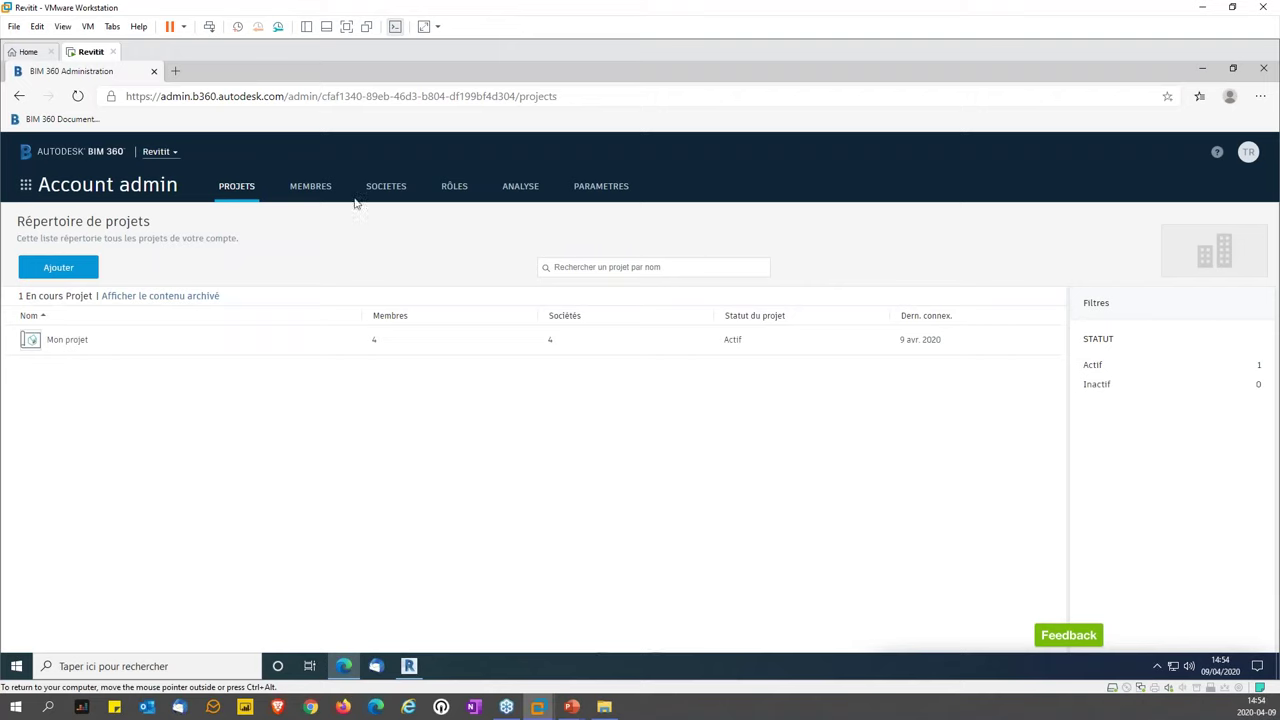
left_click(386, 187)
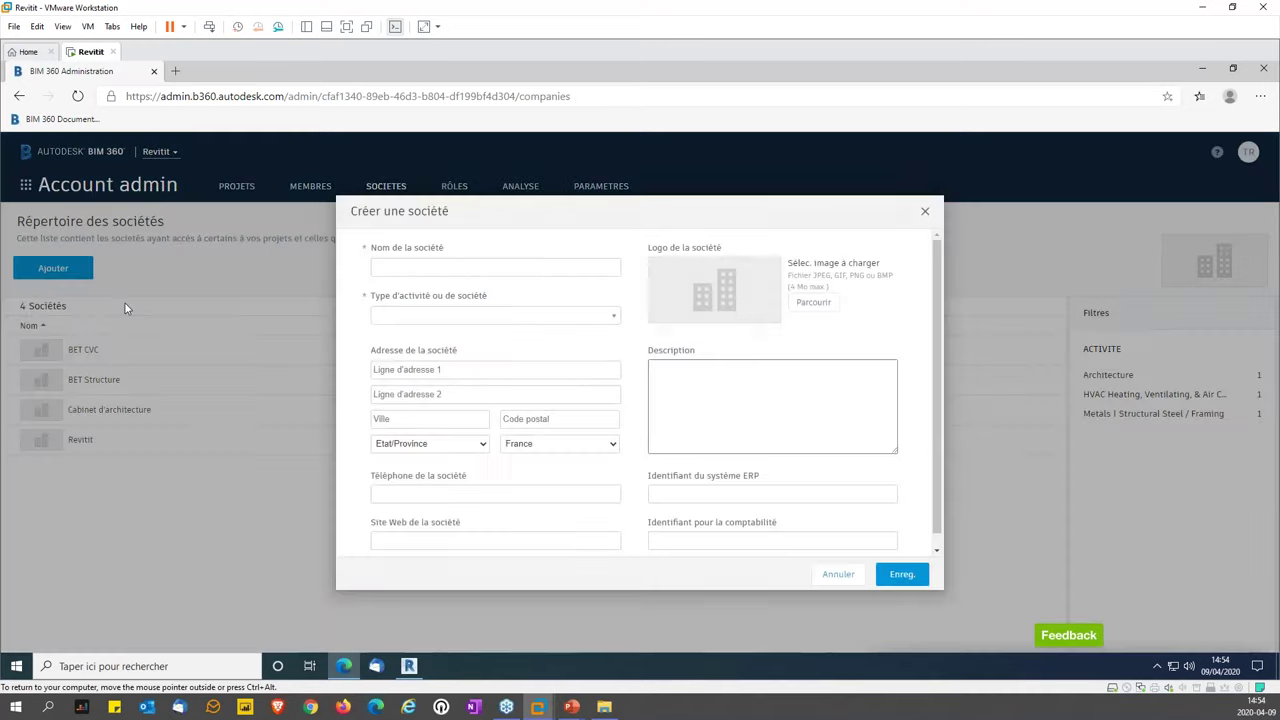
Step: Create the company BET Electricité with activity type Communications and save it
left_click(462, 265)
type("BET Electricité")
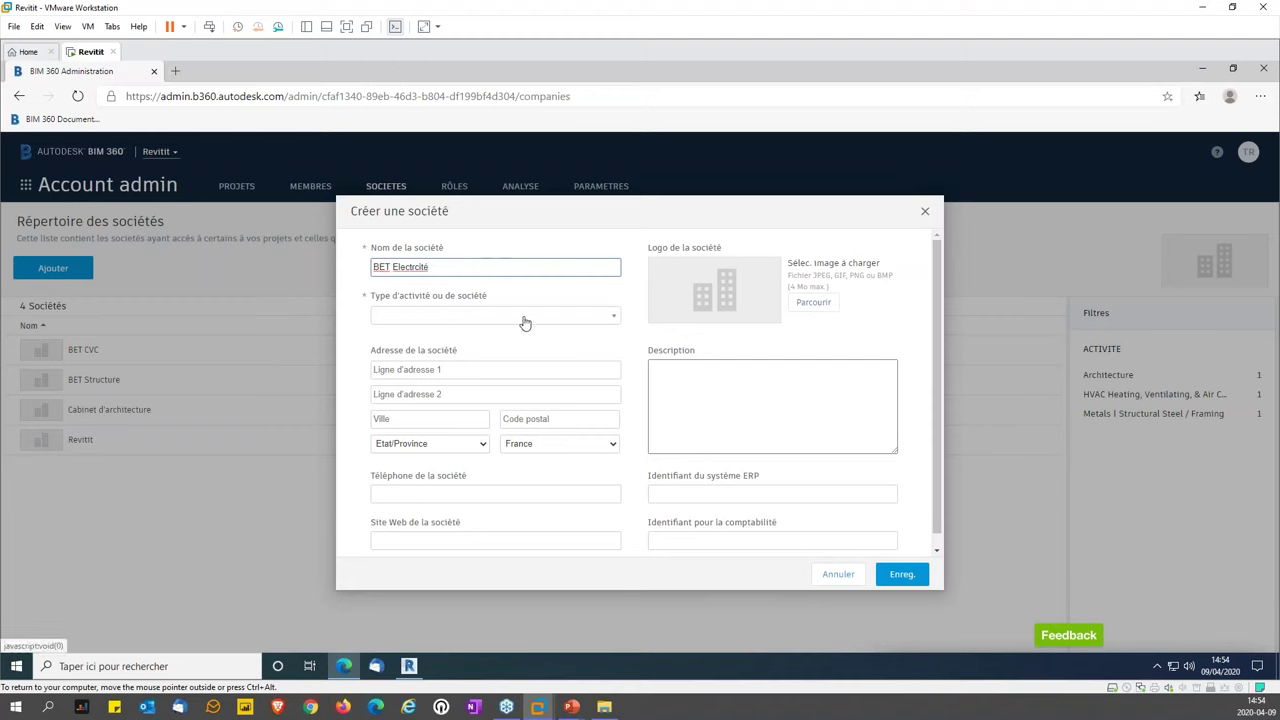
left_click(525, 318)
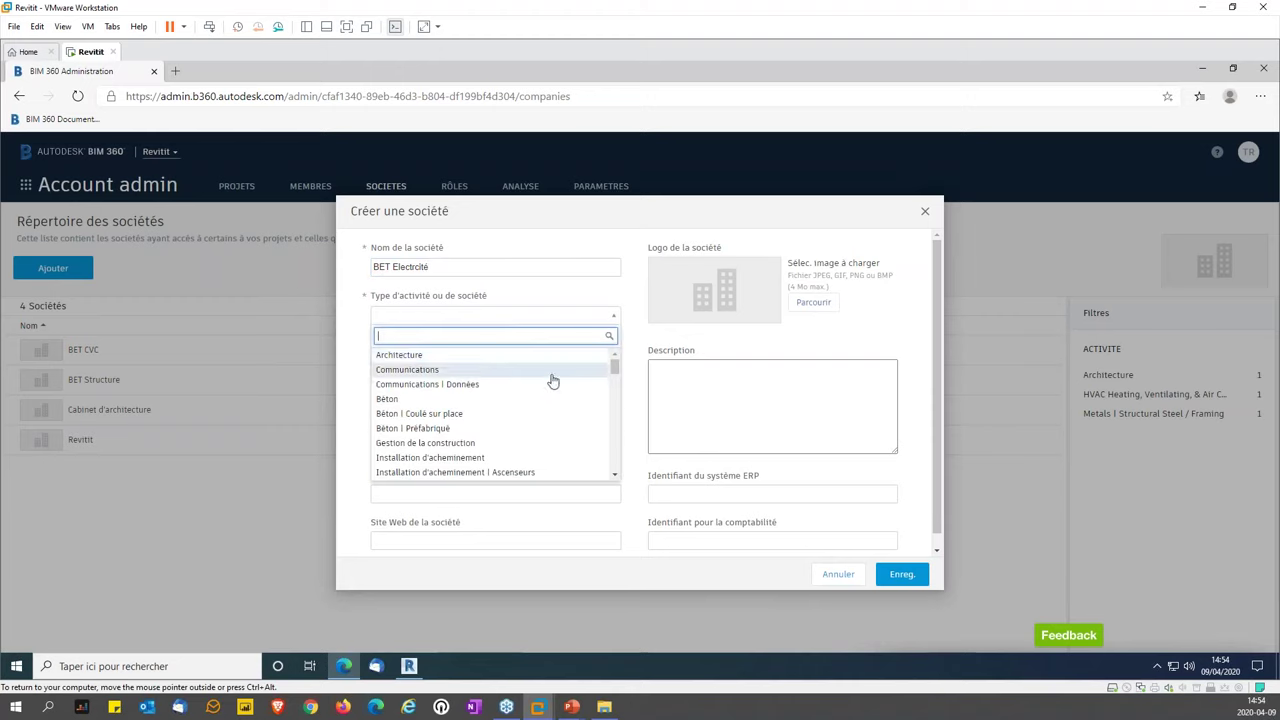
scroll(500, 405, "down", 1)
scroll(503, 415, "down", 2)
scroll(505, 418, "down", 1)
scroll(505, 418, "down", 1)
scroll(505, 418, "down", 1)
scroll(505, 418, "down", 1)
scroll(505, 418, "down", 1)
scroll(506, 420, "down", 2)
scroll(506, 420, "down", 1)
scroll(508, 421, "down", 2)
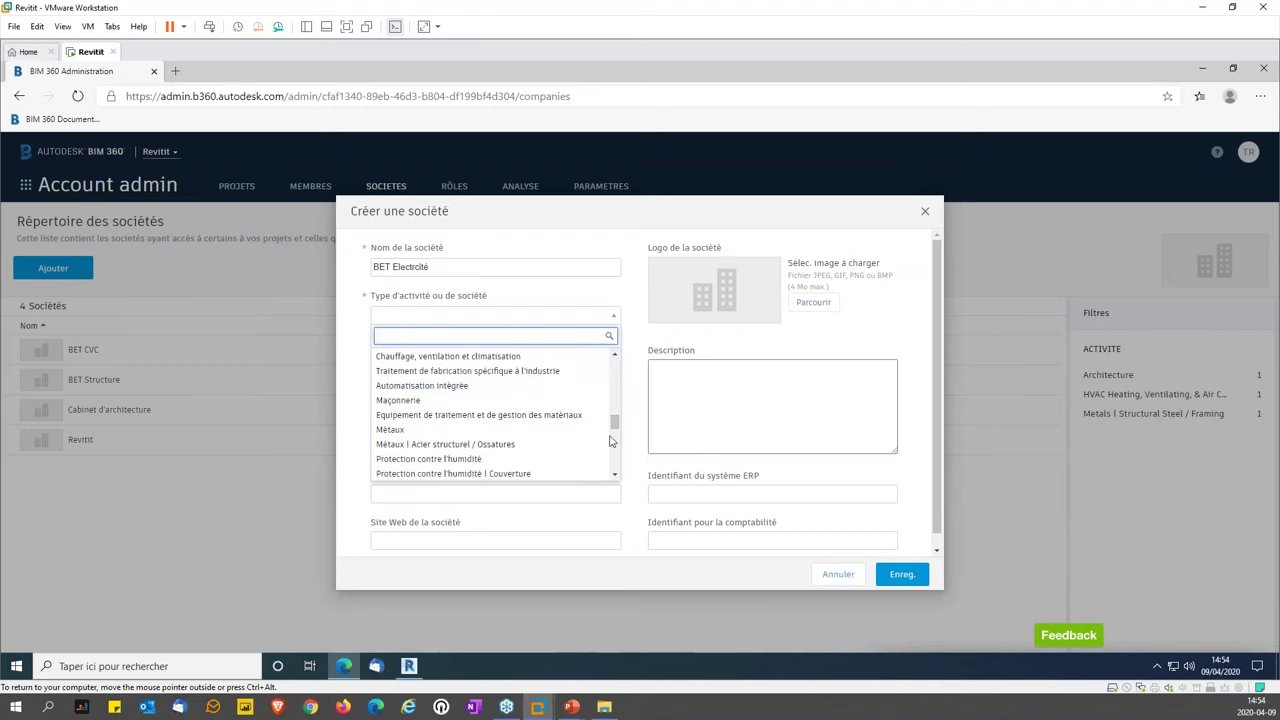
mouse_move(615, 422)
left_mouse_down()
mouse_move(620, 470)
mouse_move(614, 362)
left_mouse_up()
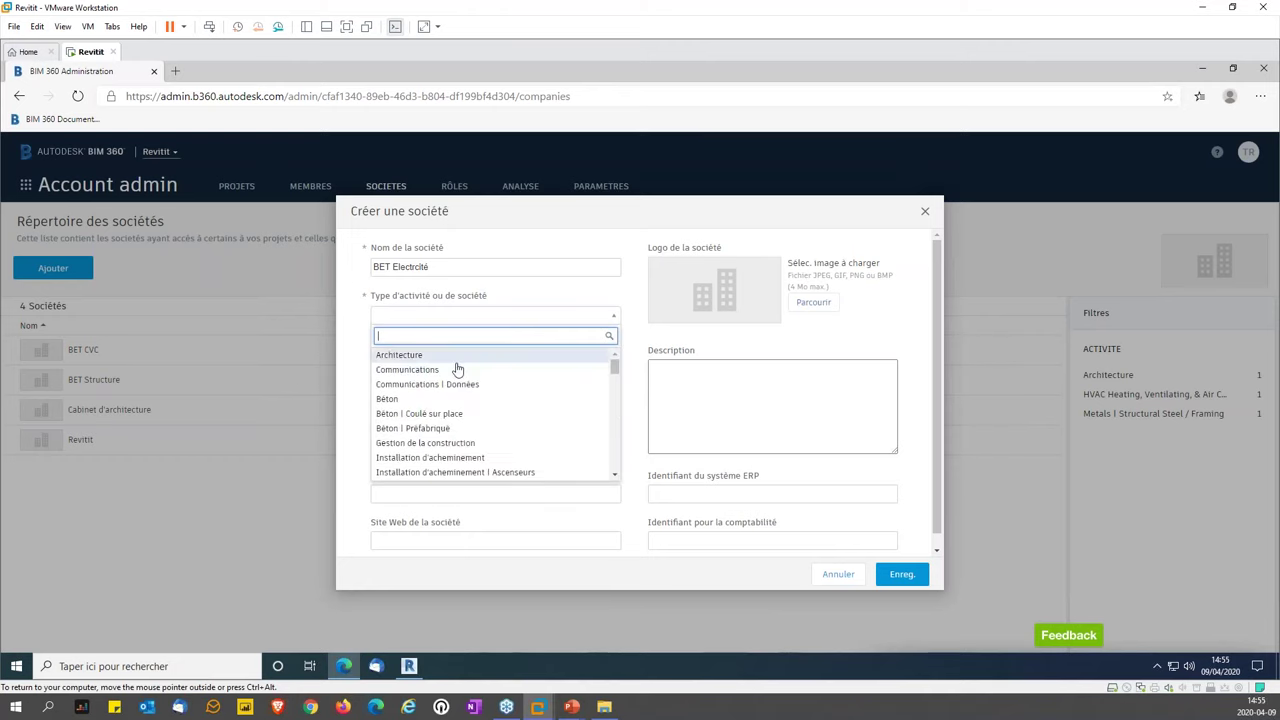
left_click(460, 369)
scroll(580, 417, "down", 1)
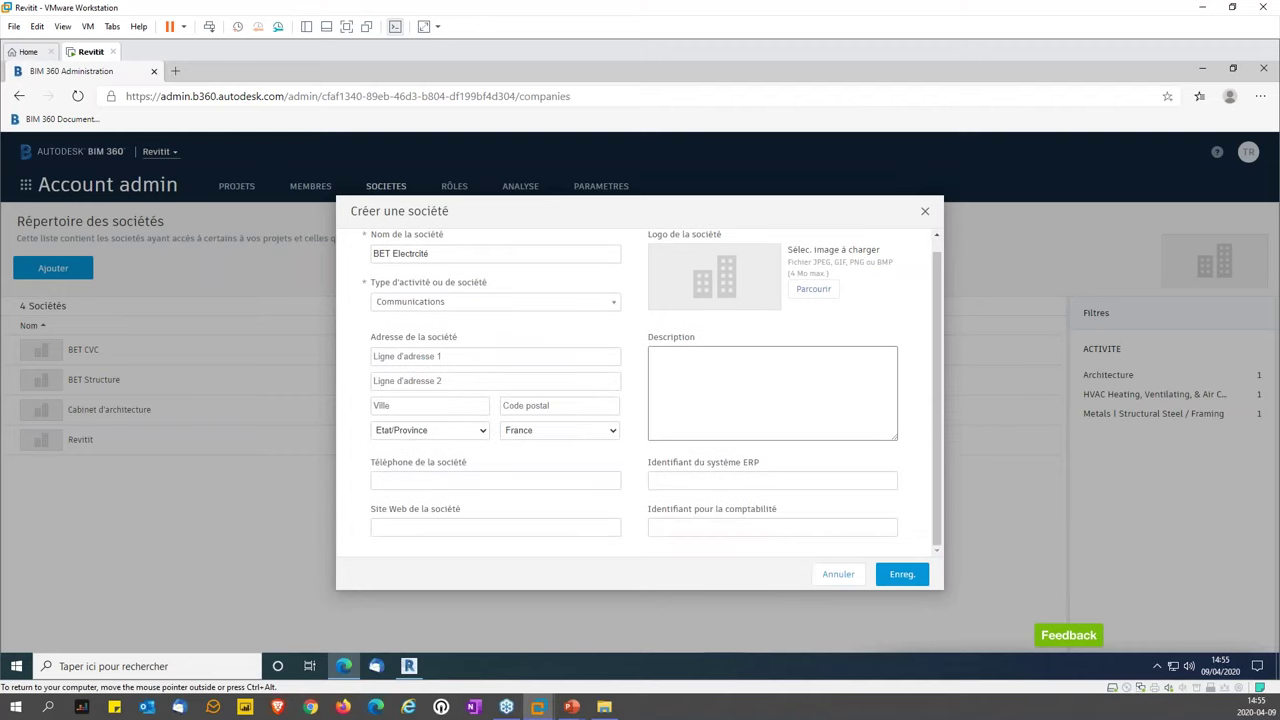
left_click(886, 575)
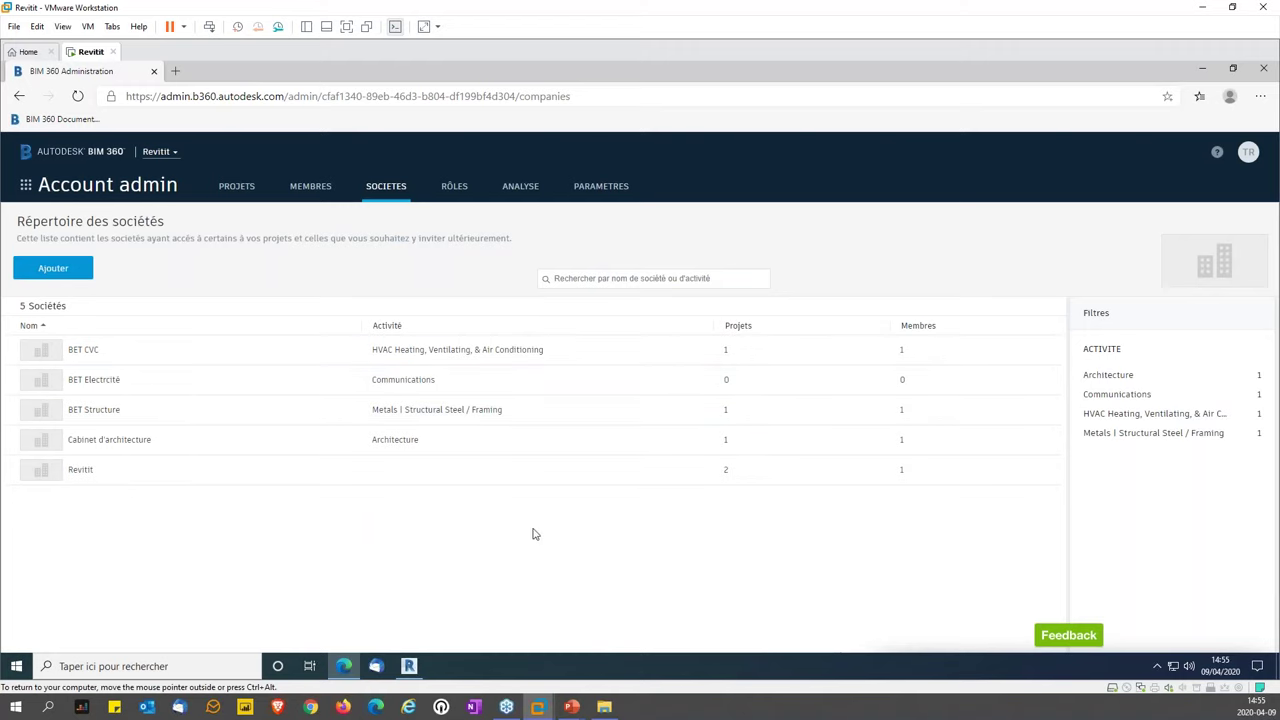
Step: Visit the account Rôles page, then open the Répertoire de projets list
left_click(454, 188)
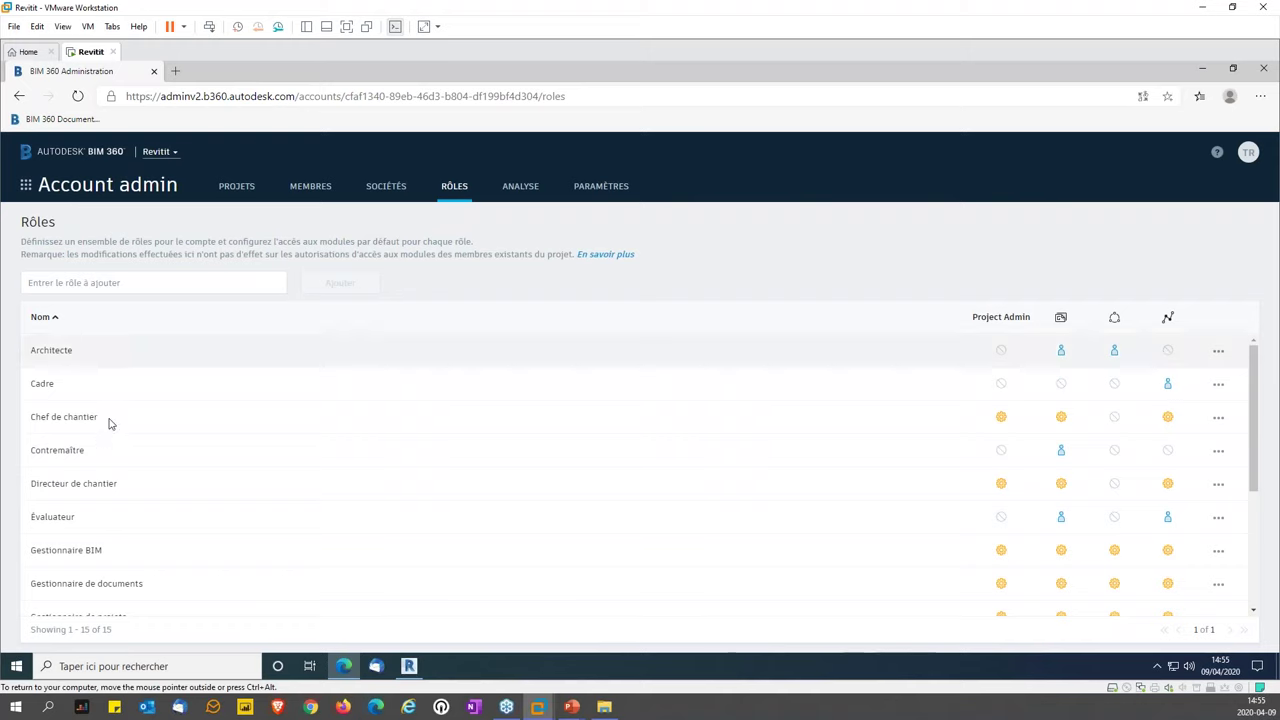
left_click(112, 280)
left_click(528, 294)
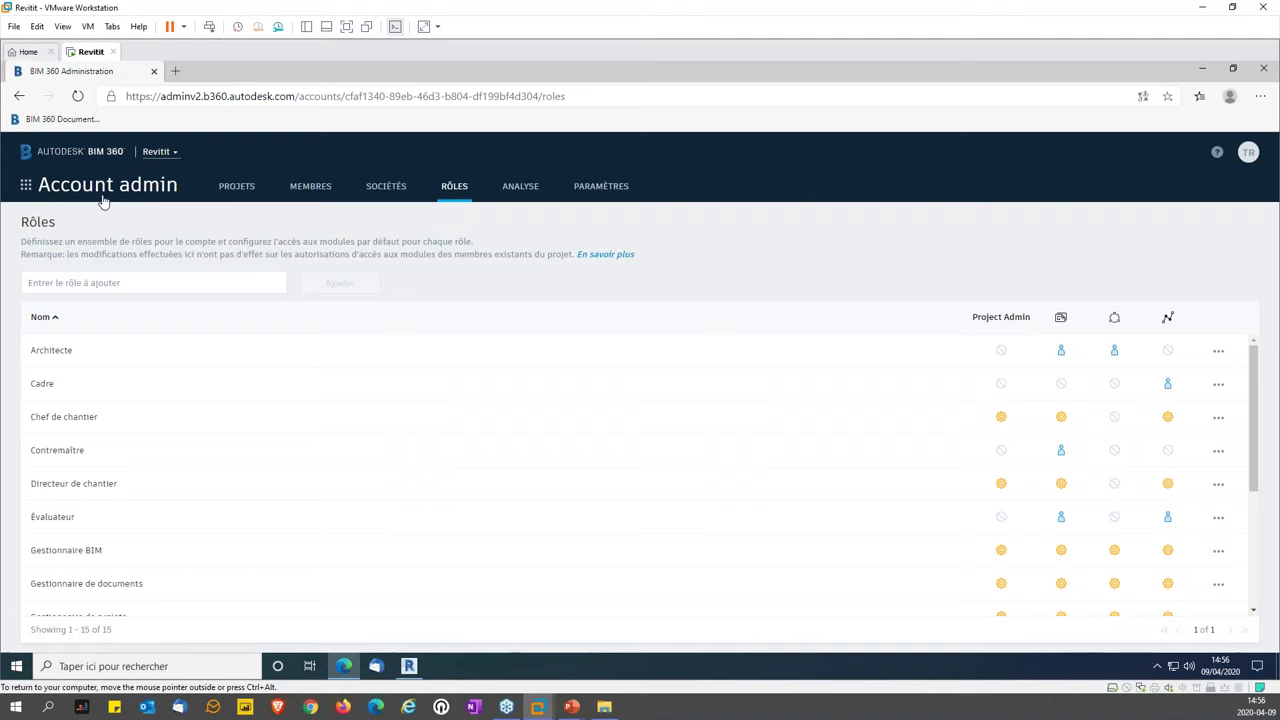
left_click(27, 190)
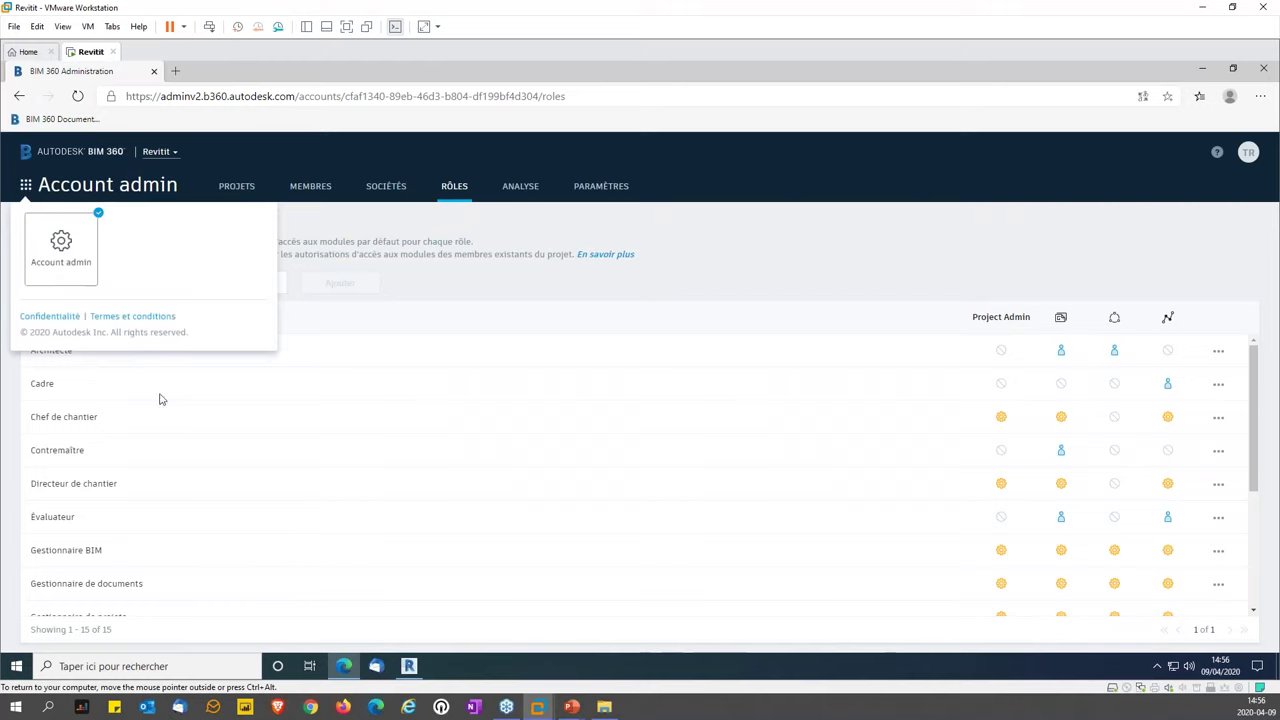
left_click(236, 186)
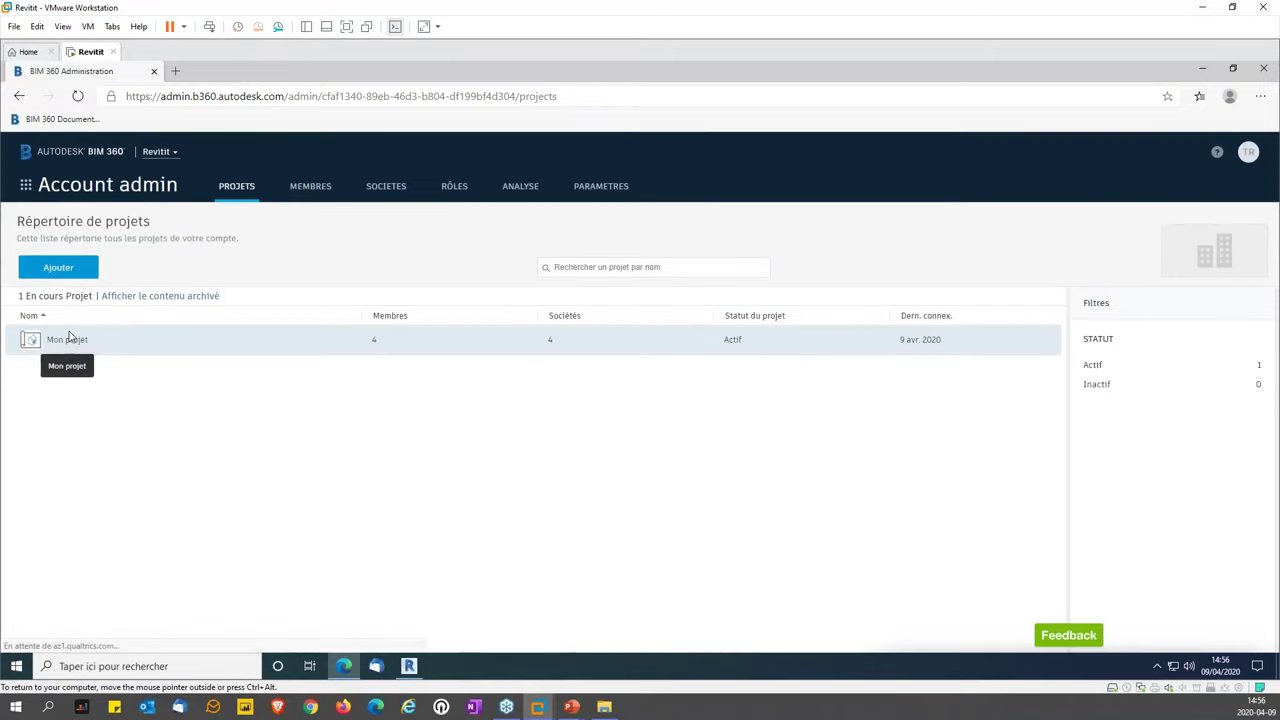
Step: In Mon projet, add a new member entry using their e-mail address
left_click(66, 341)
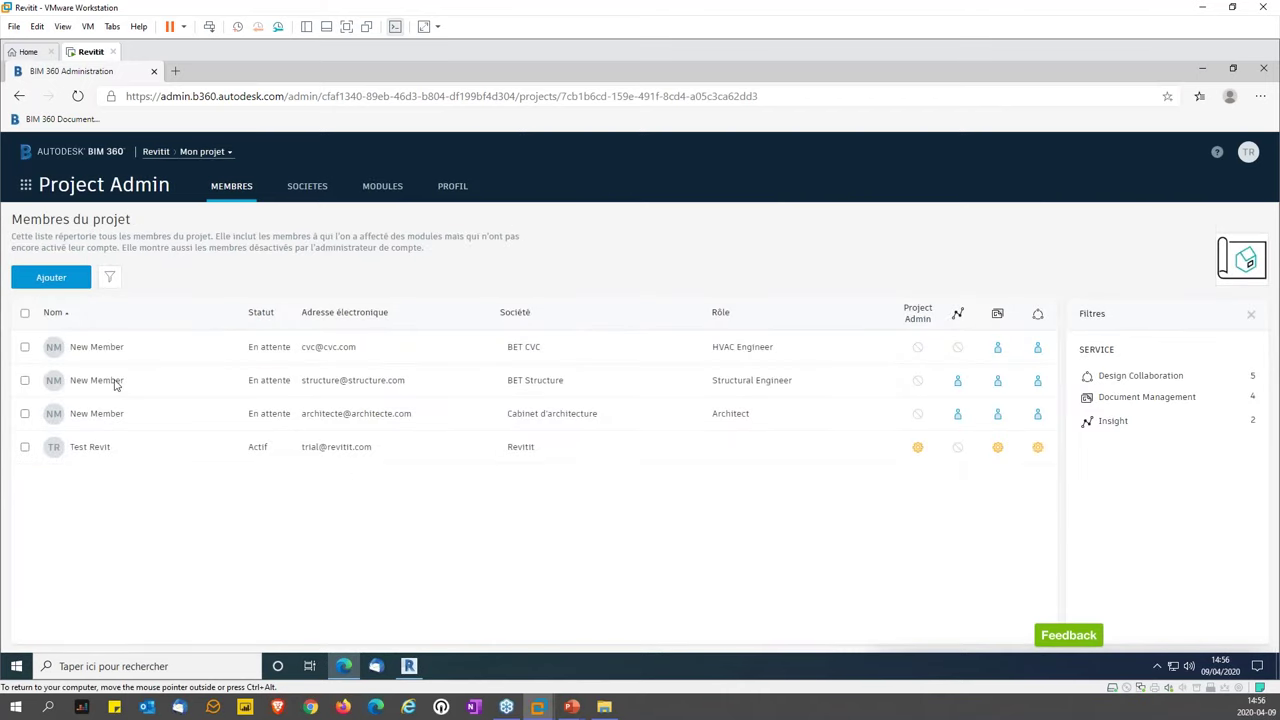
left_click(55, 280)
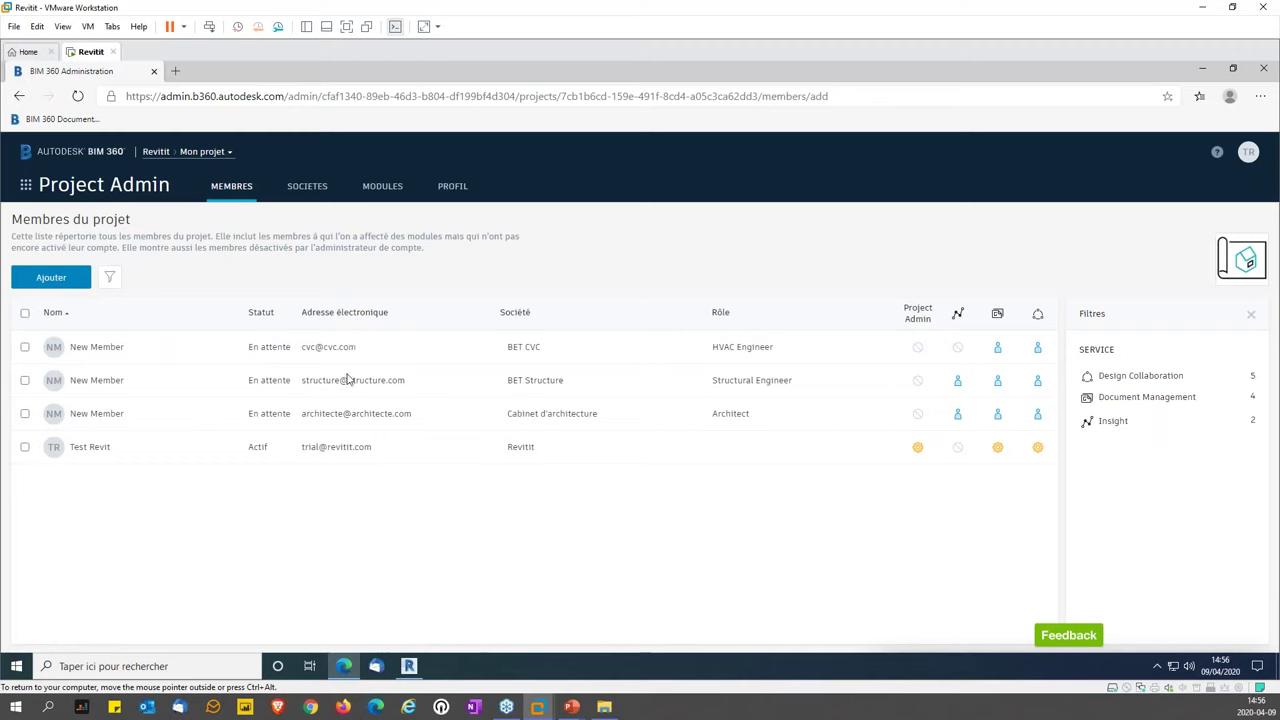
left_click(296, 284)
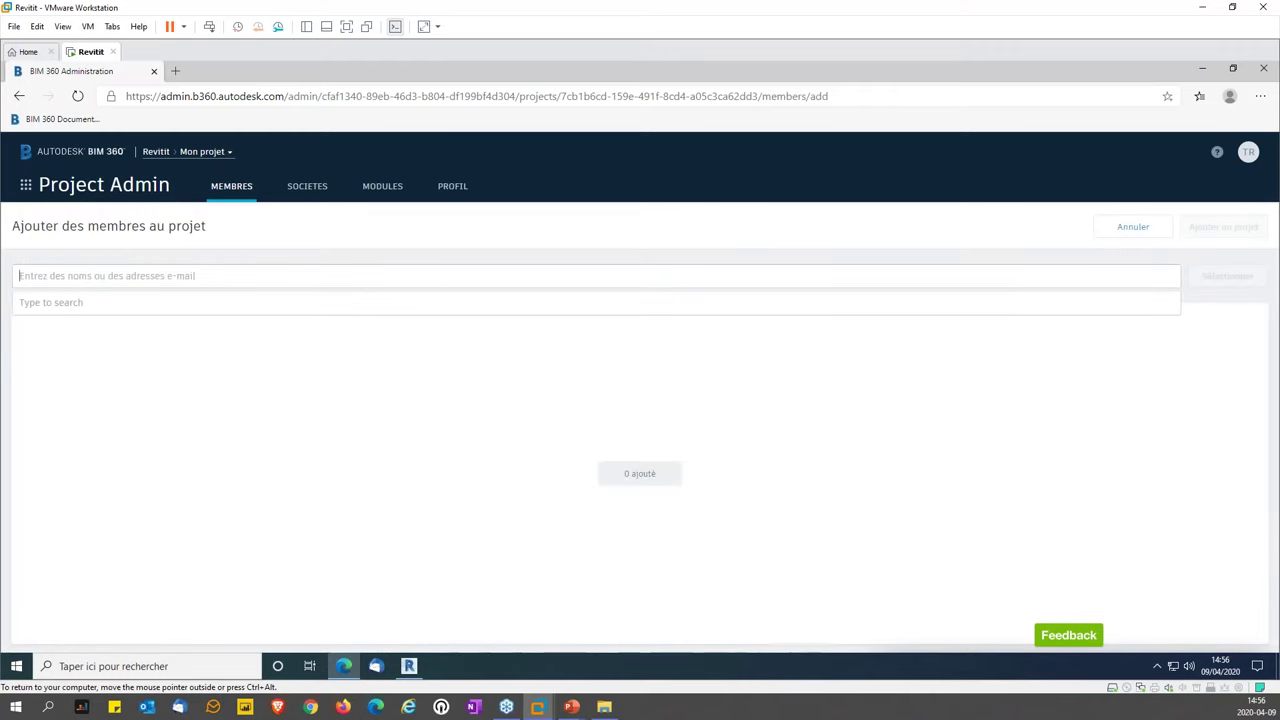
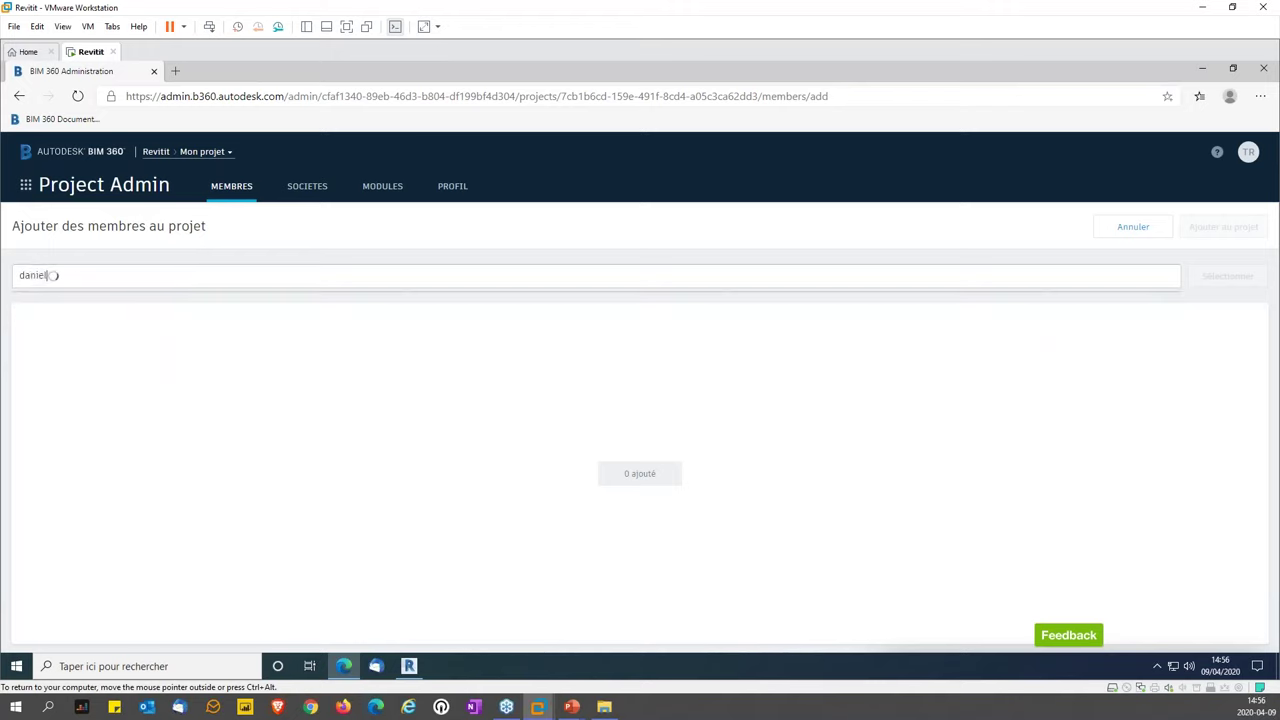
key("Return")
left_click(1240, 278)
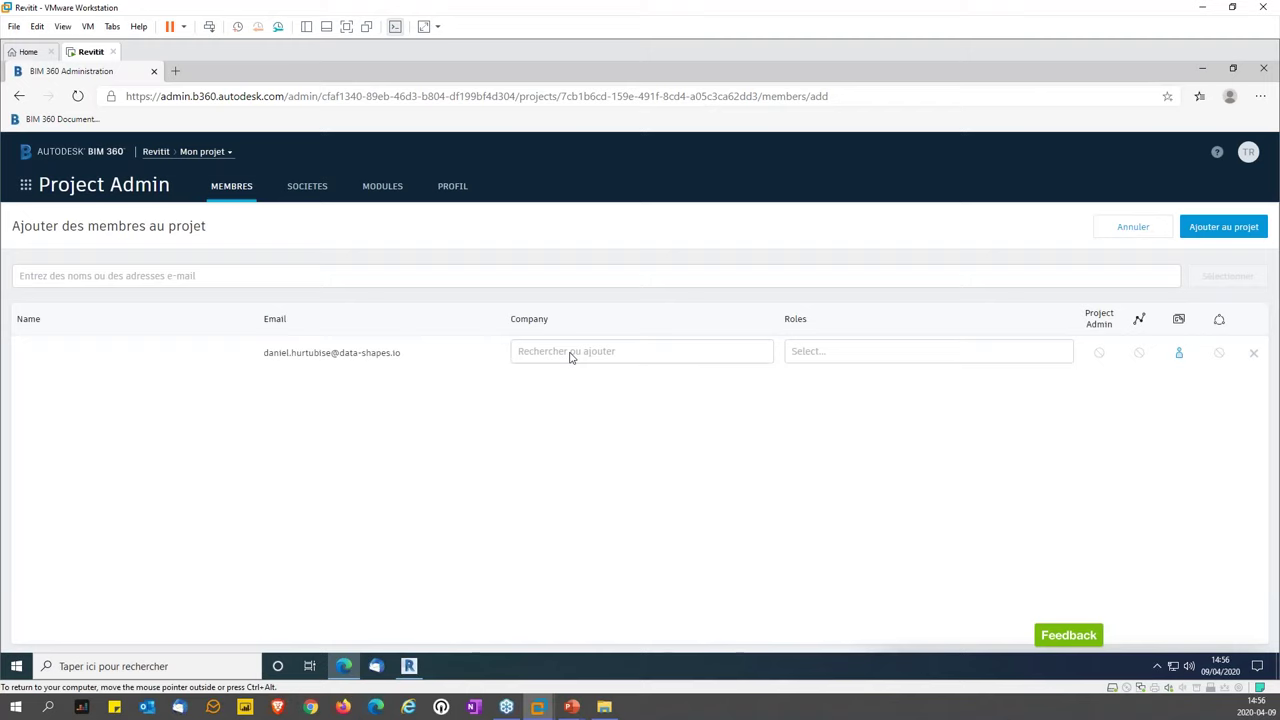
Step: Assign the new member to the company Data-Shapes
left_click(598, 351)
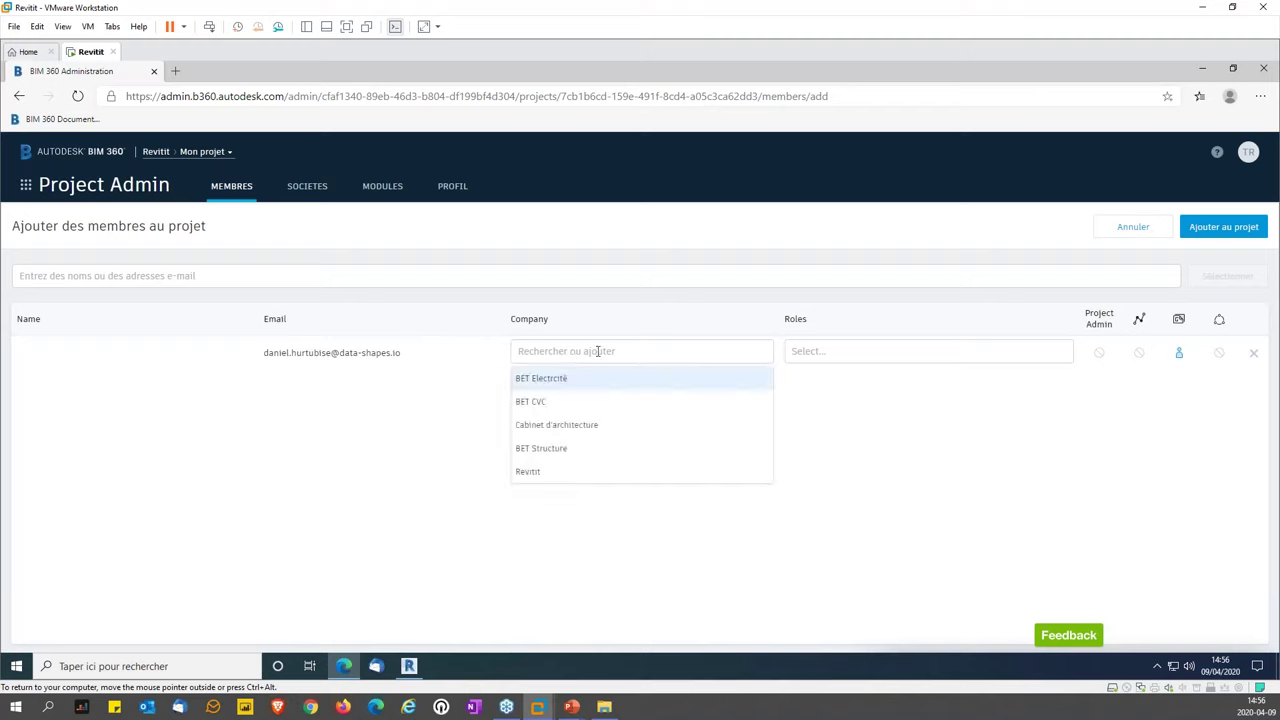
type("Dat-Sg")
key("BackSpace")
type("Hapes")
key("BackSpace")
key("BackSpace")
key("BackSpace")
key("BackSpace")
key("BackSpace")
type("hape")
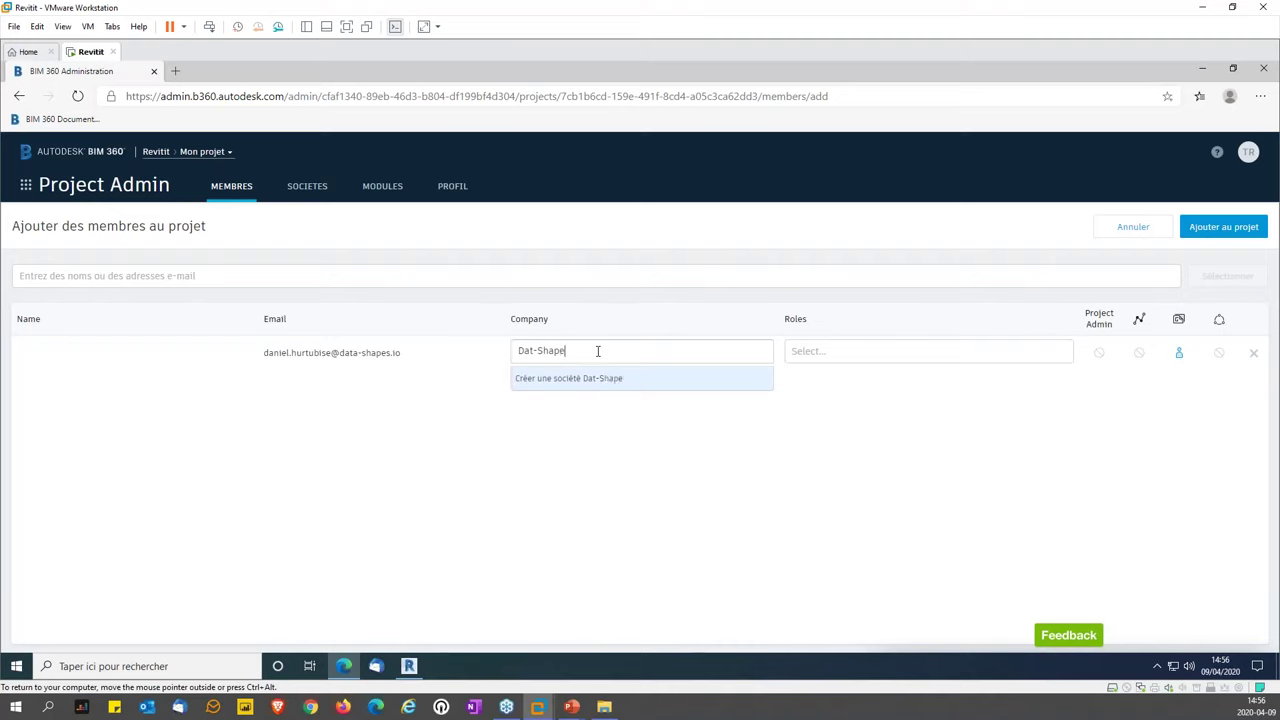
type("s")
key("Return")
left_click(531, 355)
type("Data-Shapes")
key("Return")
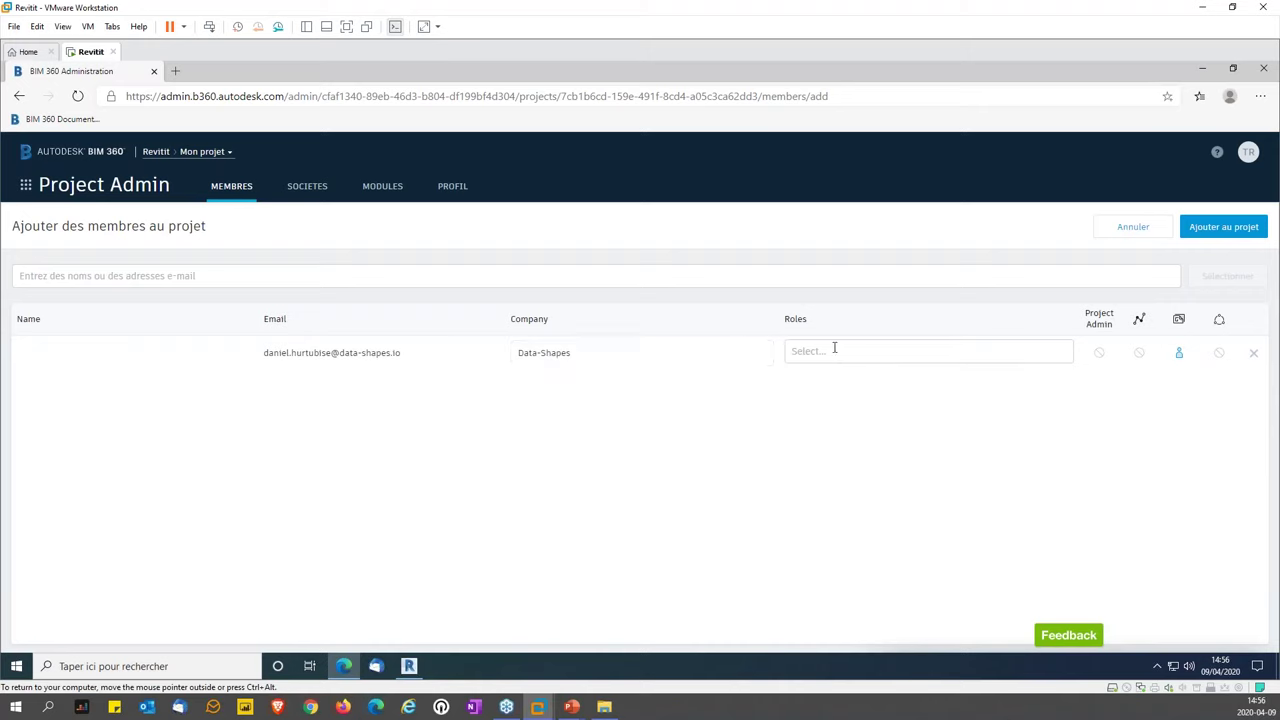
Step: Give the member the BIM Manager role and add them to the project
left_click(834, 350)
left_click(840, 396)
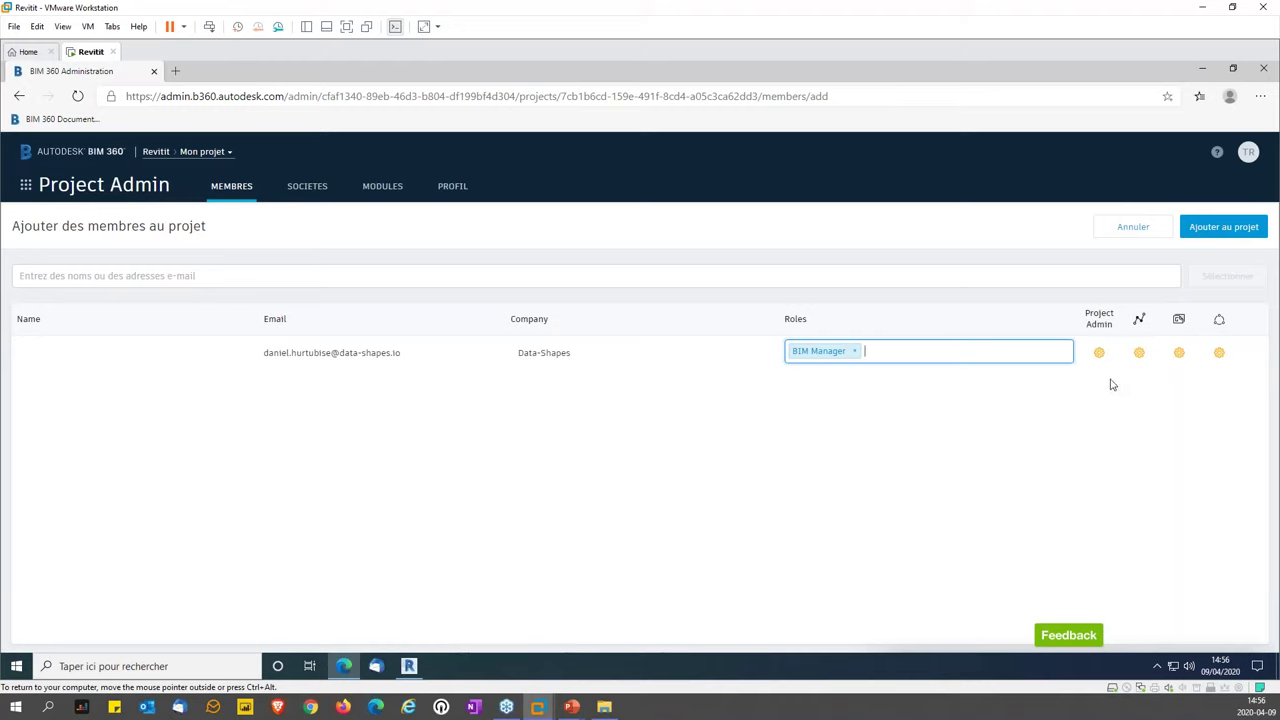
mouse_move(1179, 353)
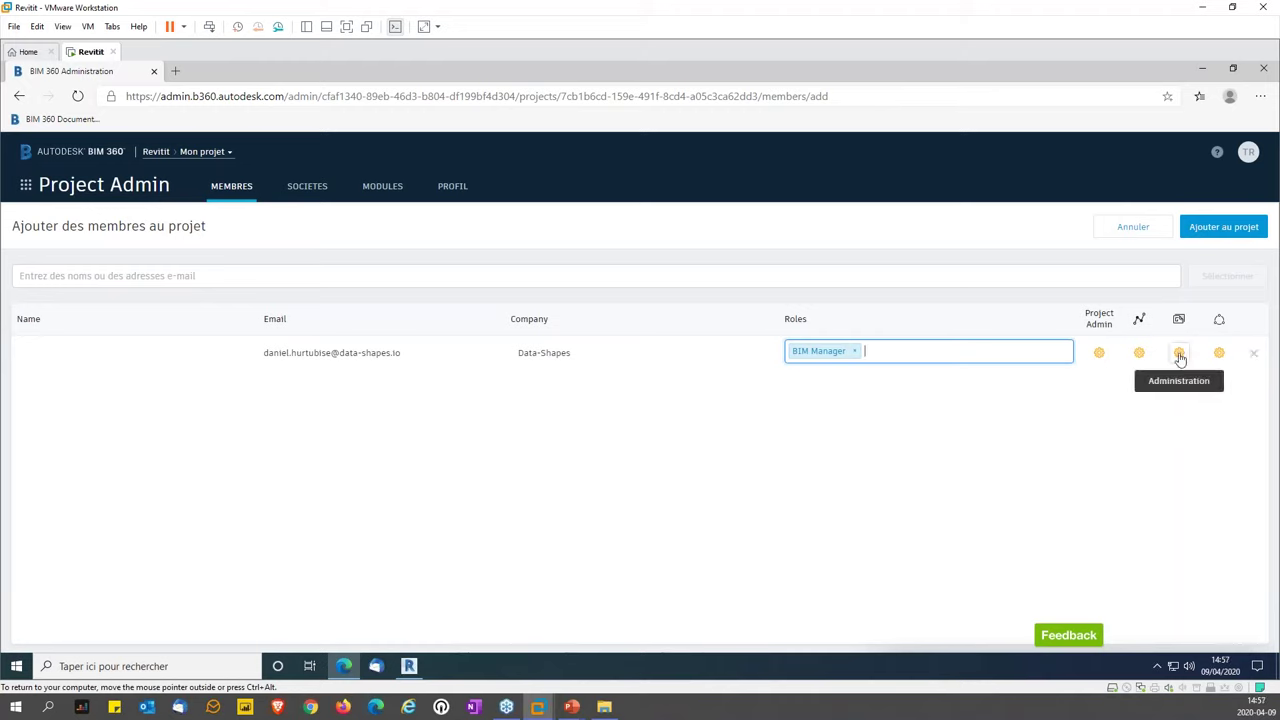
left_click(1044, 418)
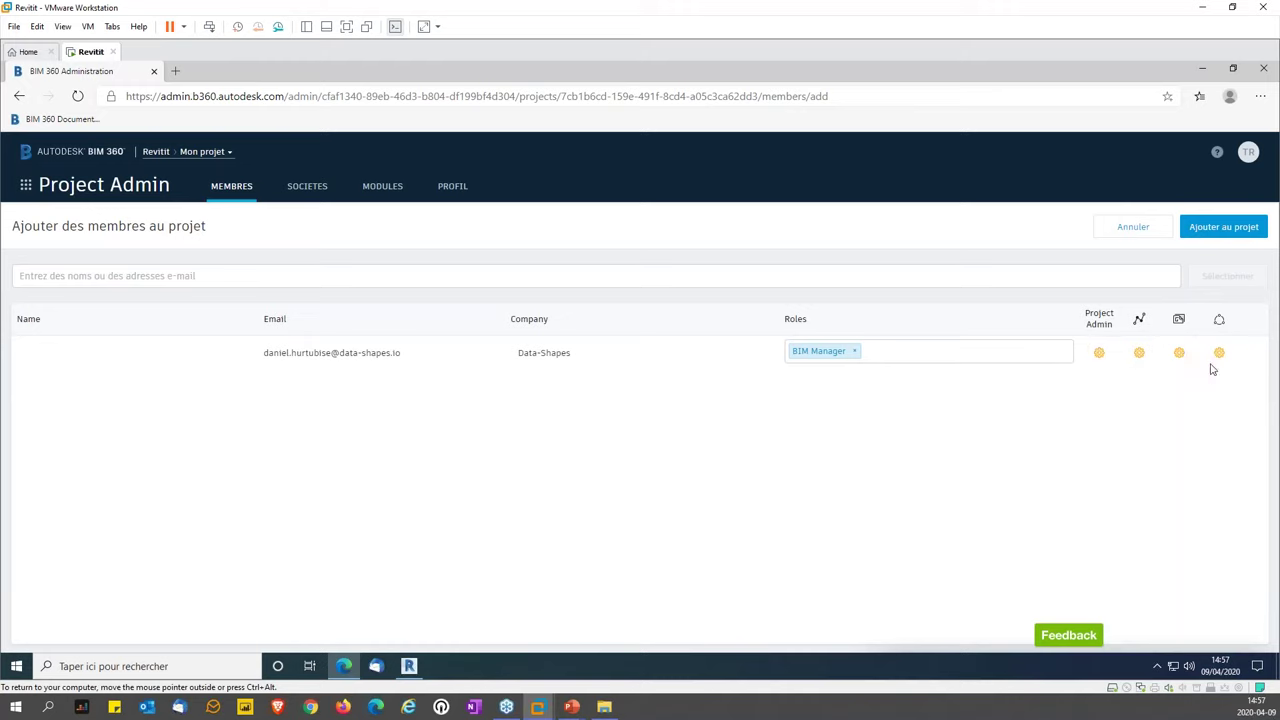
left_click(1223, 226)
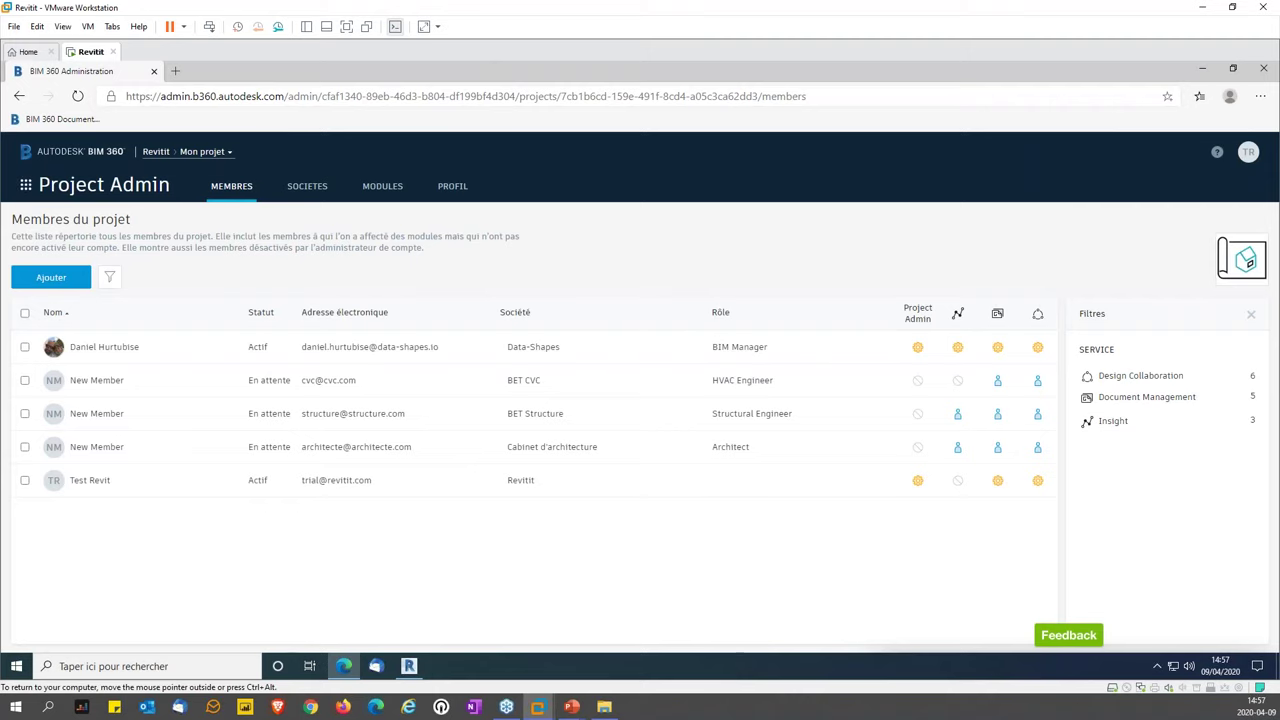
Step: In Document Management, open 90 BIM Management under Fichiers de projet and expand 10 Documents
left_click(25, 185)
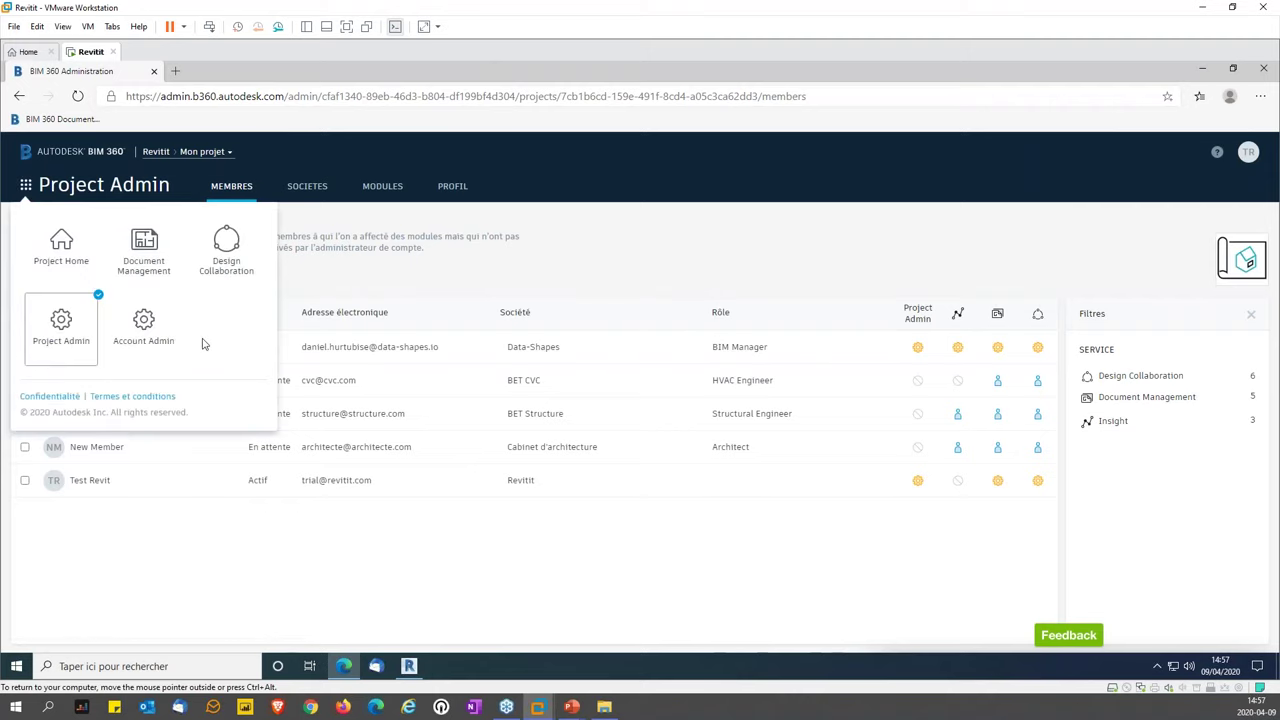
left_click(150, 268)
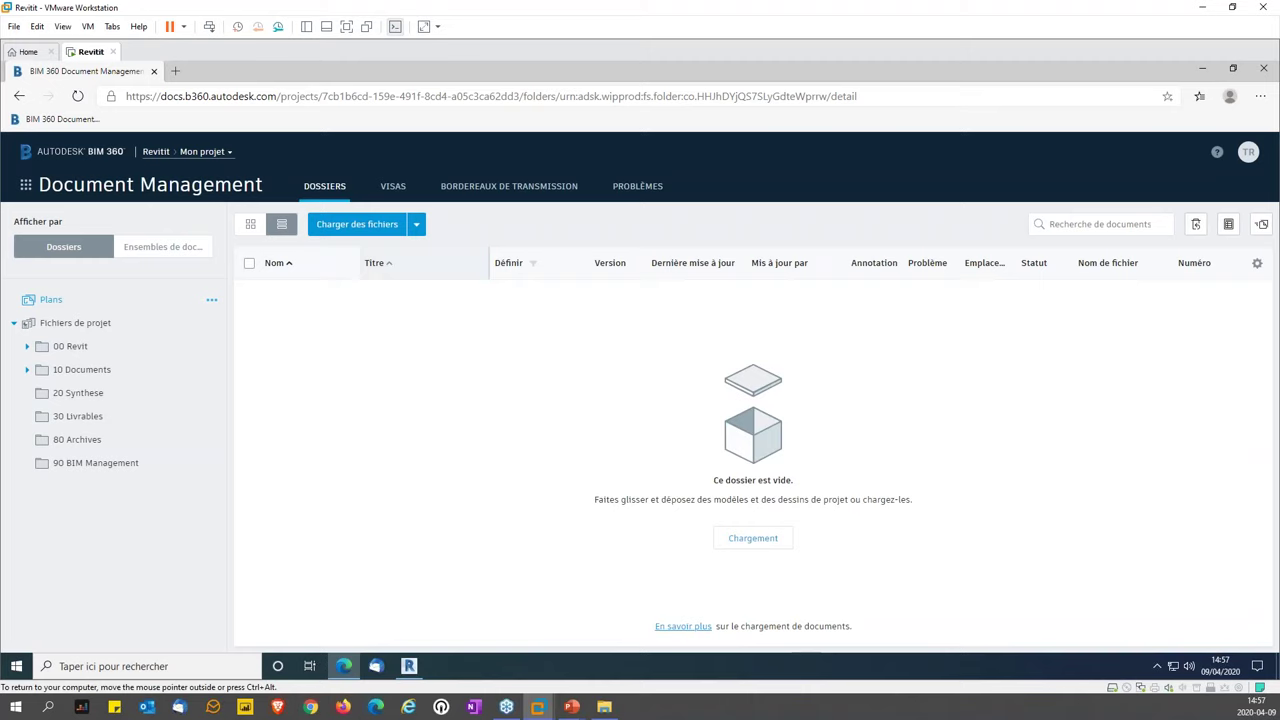
left_click(14, 323)
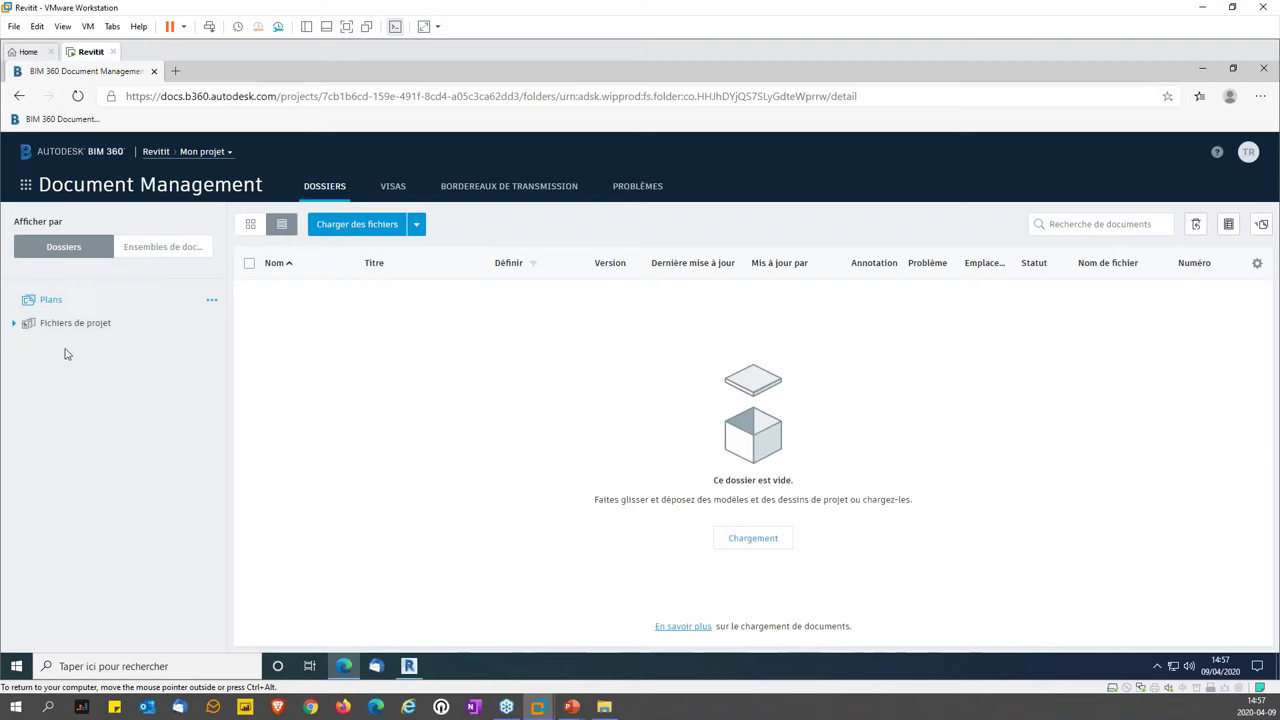
left_click(14, 324)
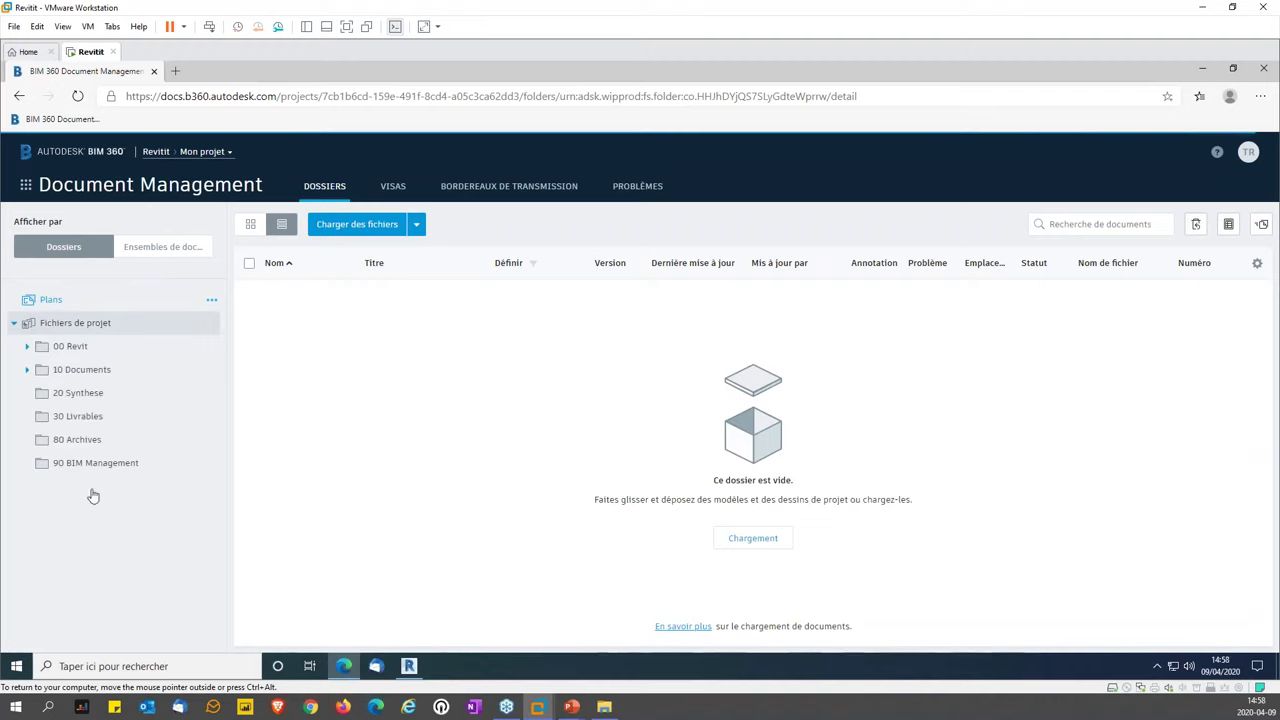
left_click(90, 467)
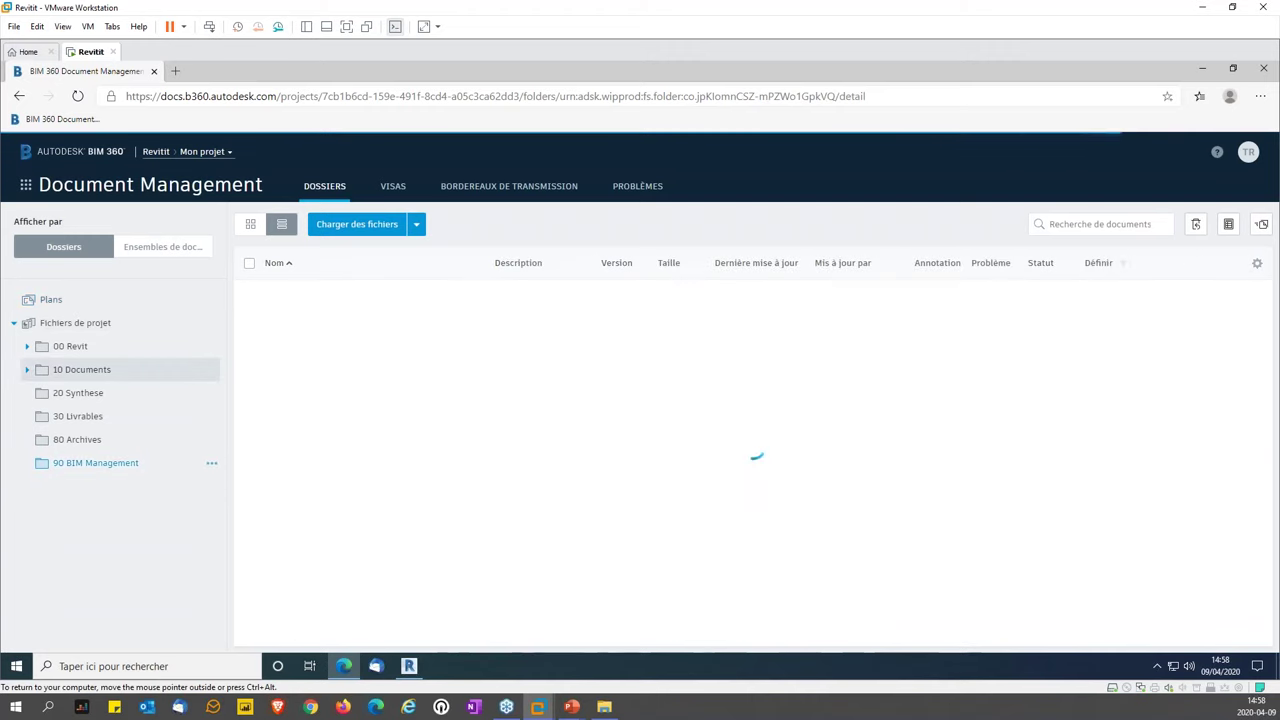
left_click(27, 369)
Step: Open 00 BIM Management and view PlanVsProjets.pptx in the online viewer
left_click(108, 392)
mouse_move(320, 296)
left_click(352, 300)
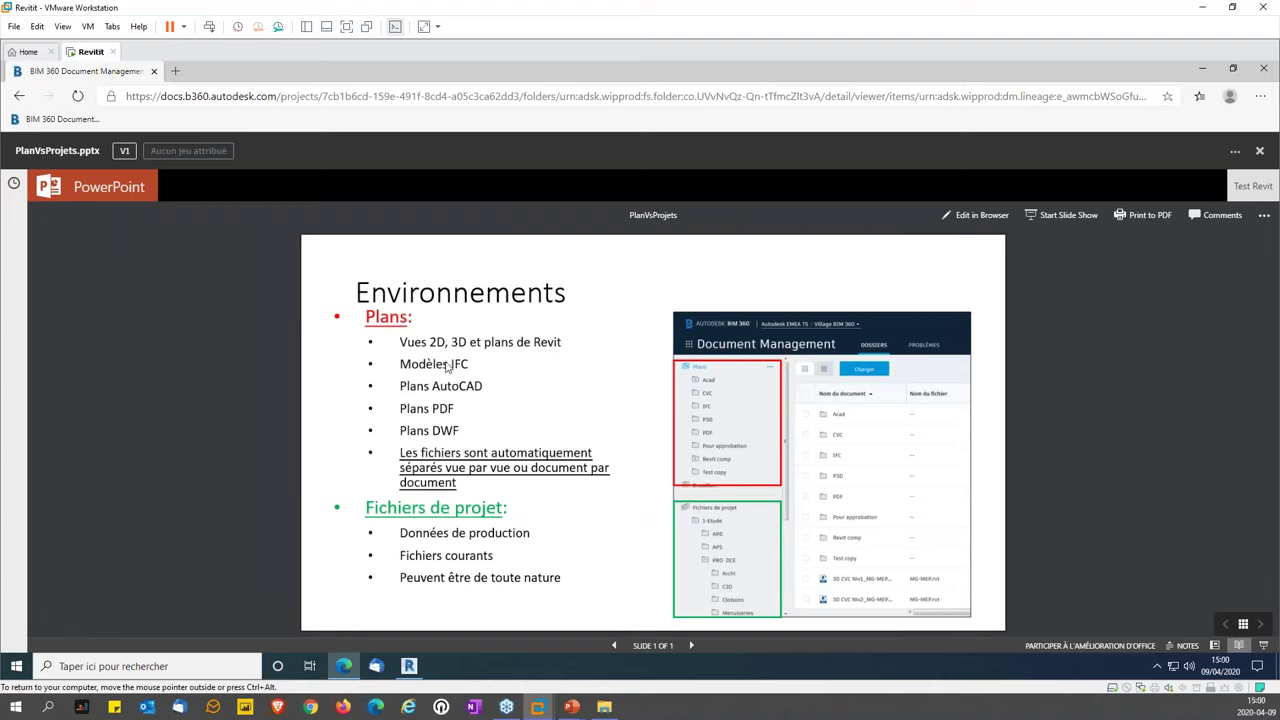
Step: Close the presentation, collapse 10 Documents, and show 00 Revit's seven subfolders
left_click(1260, 152)
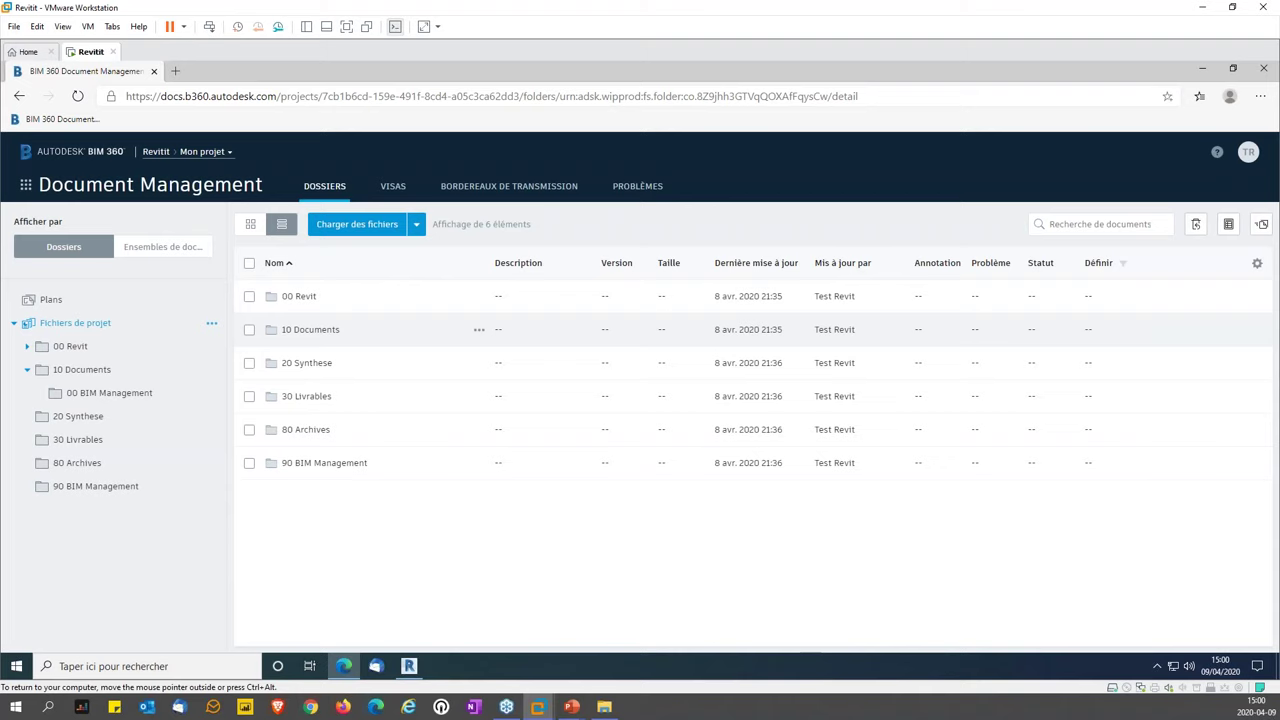
left_click(27, 370)
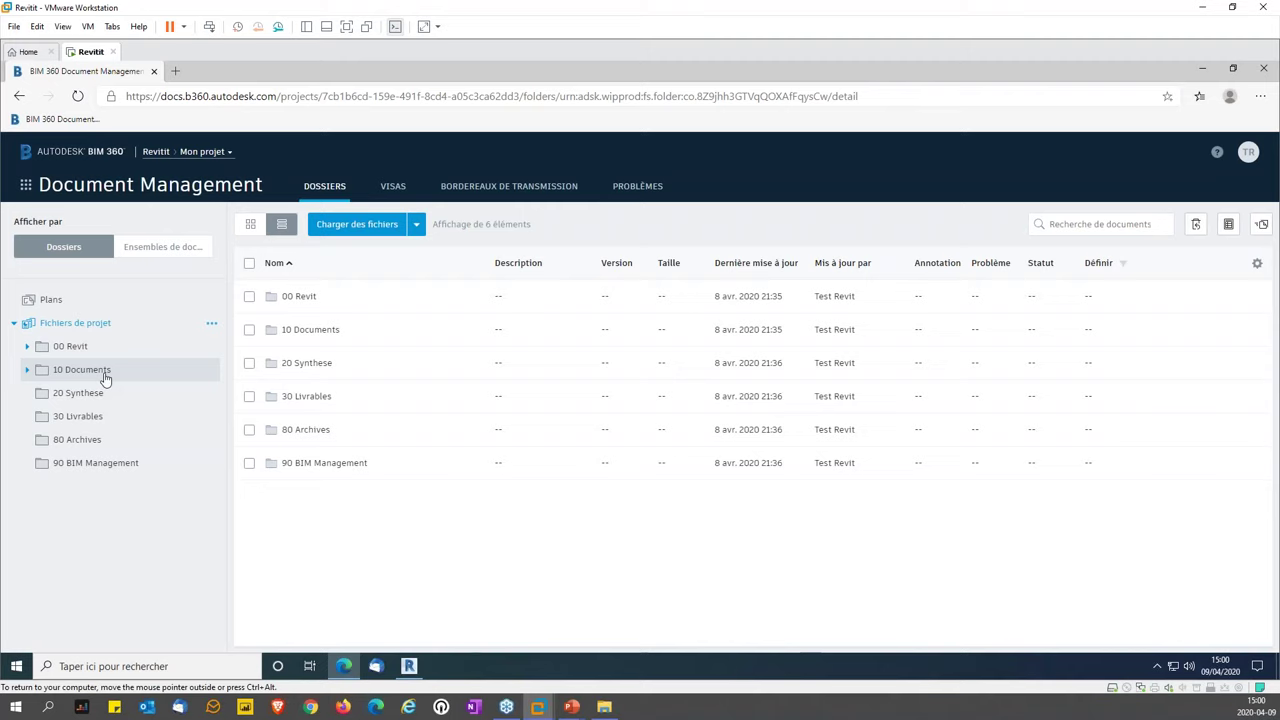
left_click(88, 350)
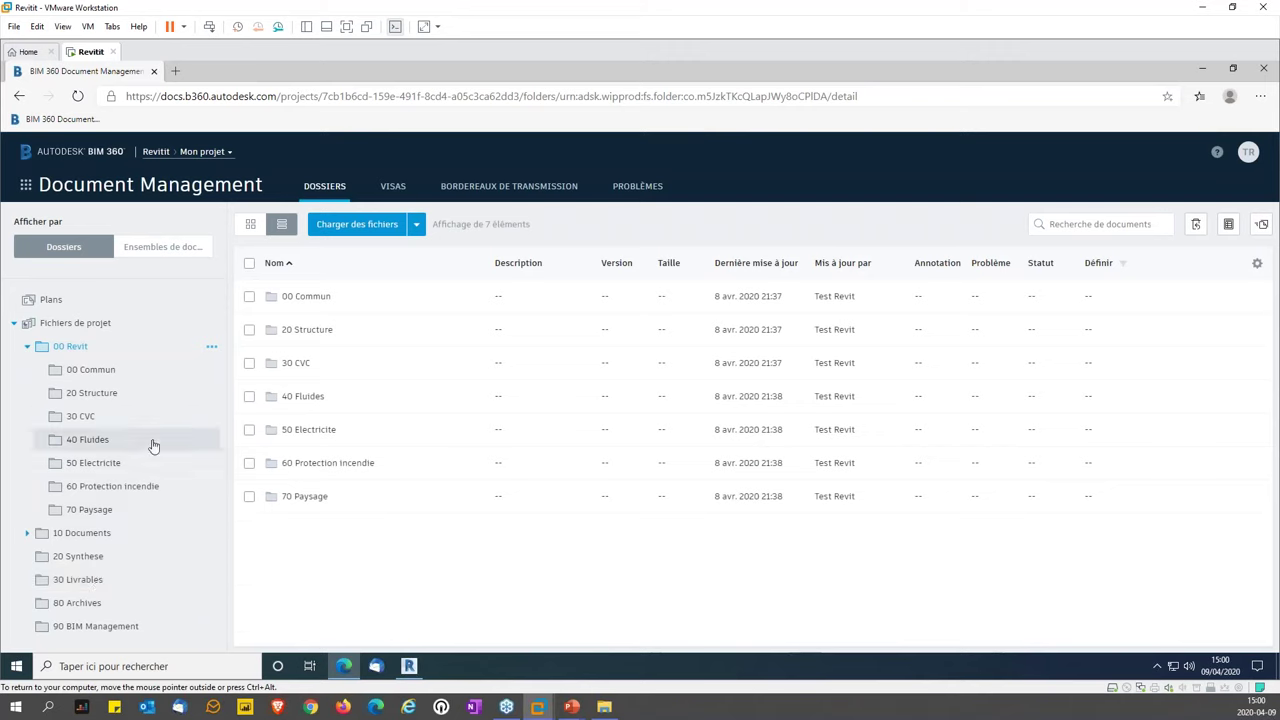
left_click(212, 349)
Step: Create a '10 Architecture' subfolder inside 00 Revit, then return to 00 Revit
left_click(224, 377)
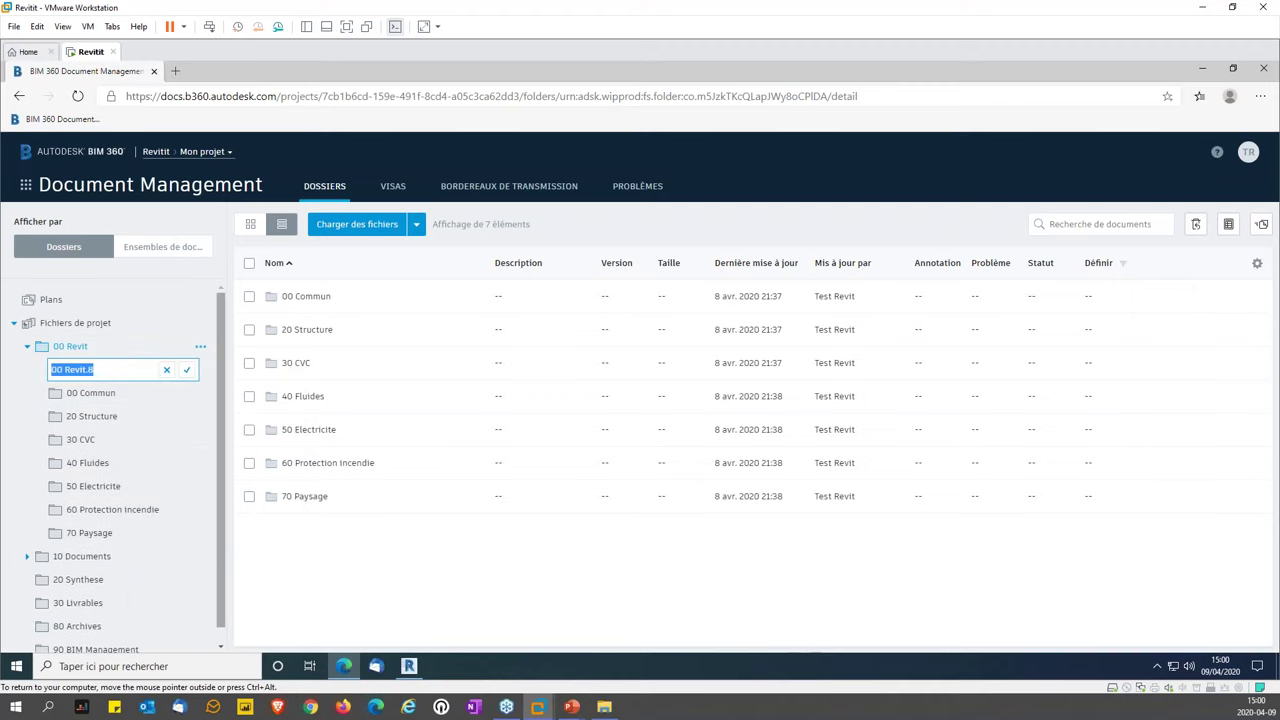
type("10 Architecture")
key("Return")
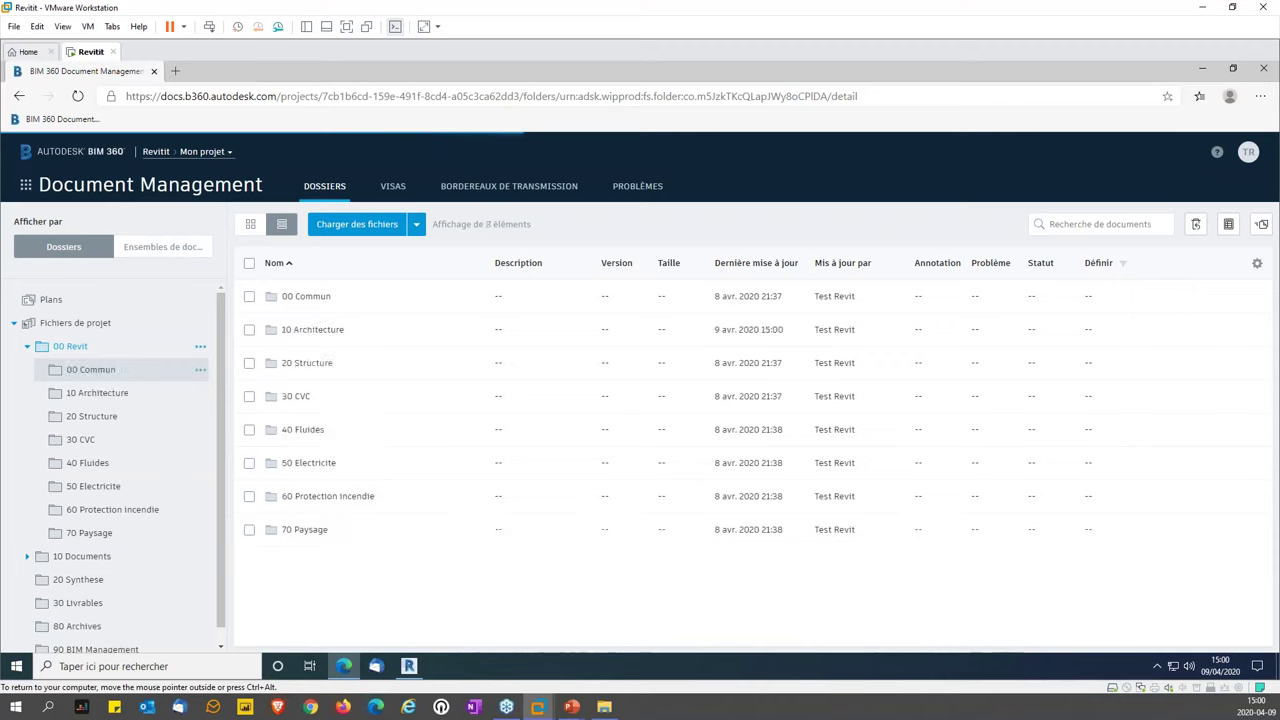
left_click(130, 393)
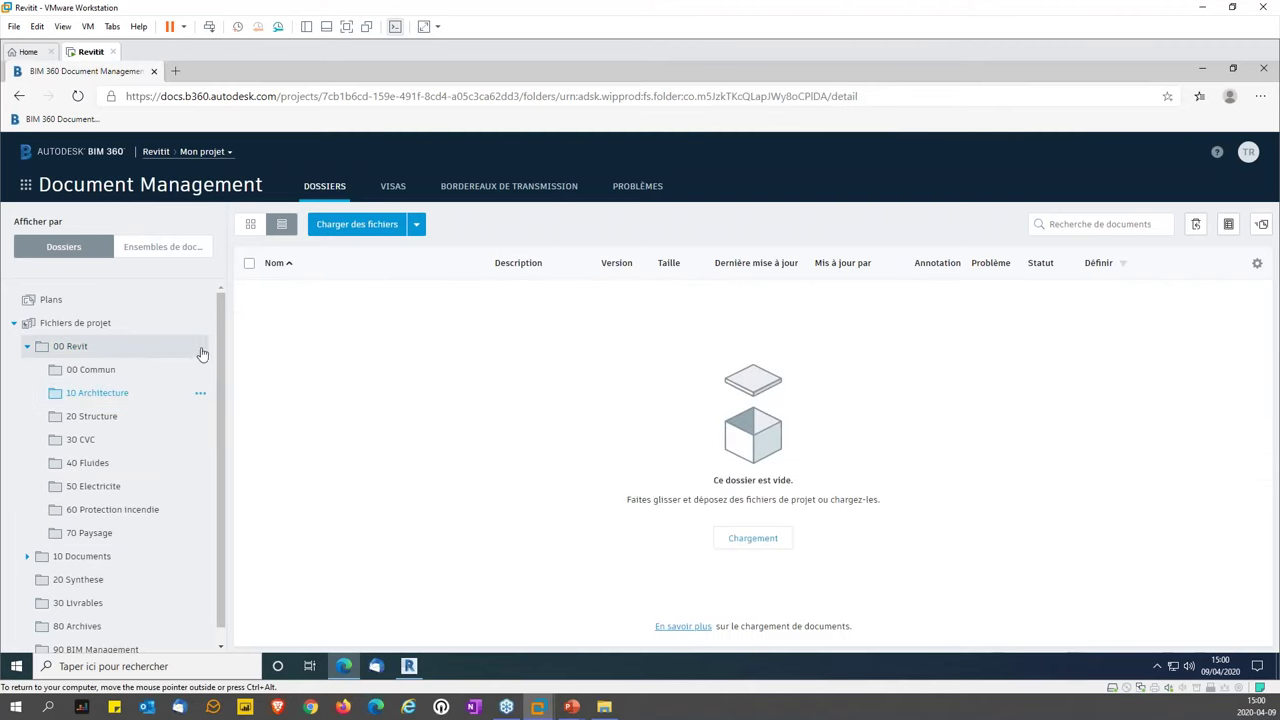
left_click(86, 347)
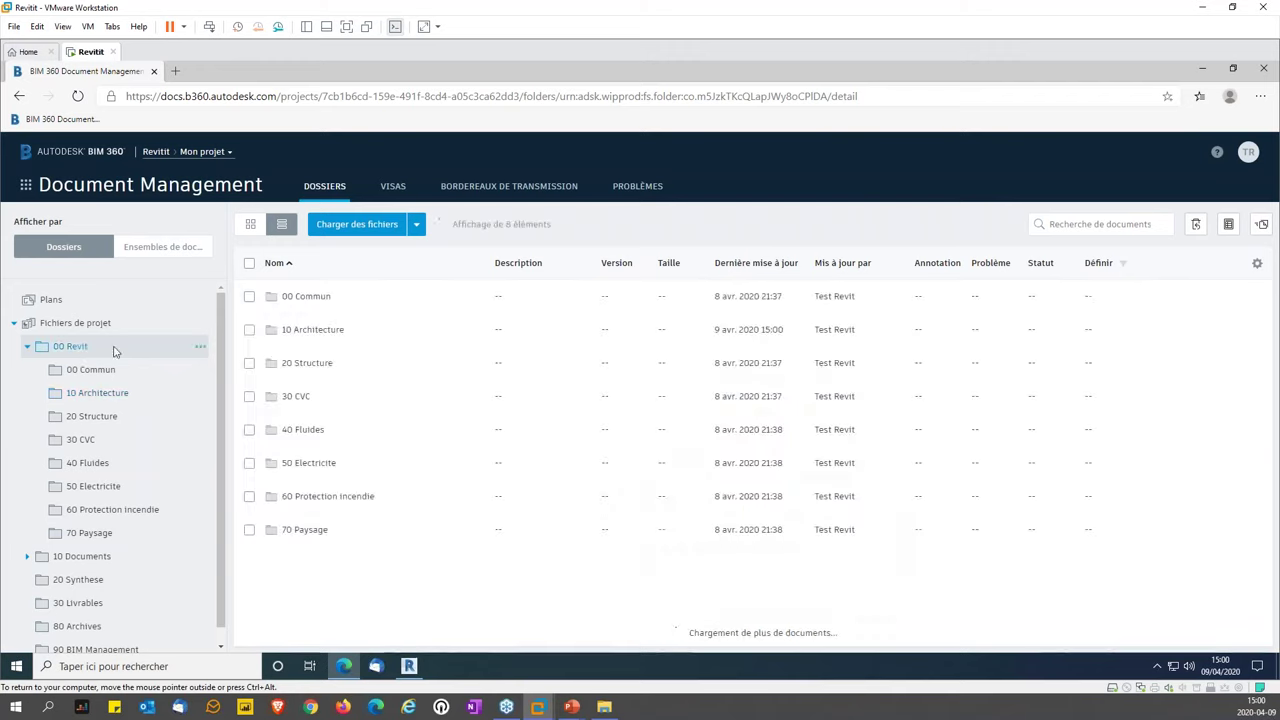
left_click(200, 346)
Step: Check 00 Revit's Architect permission level unchanged, then view 10 Architecture's permissions
left_click(174, 531)
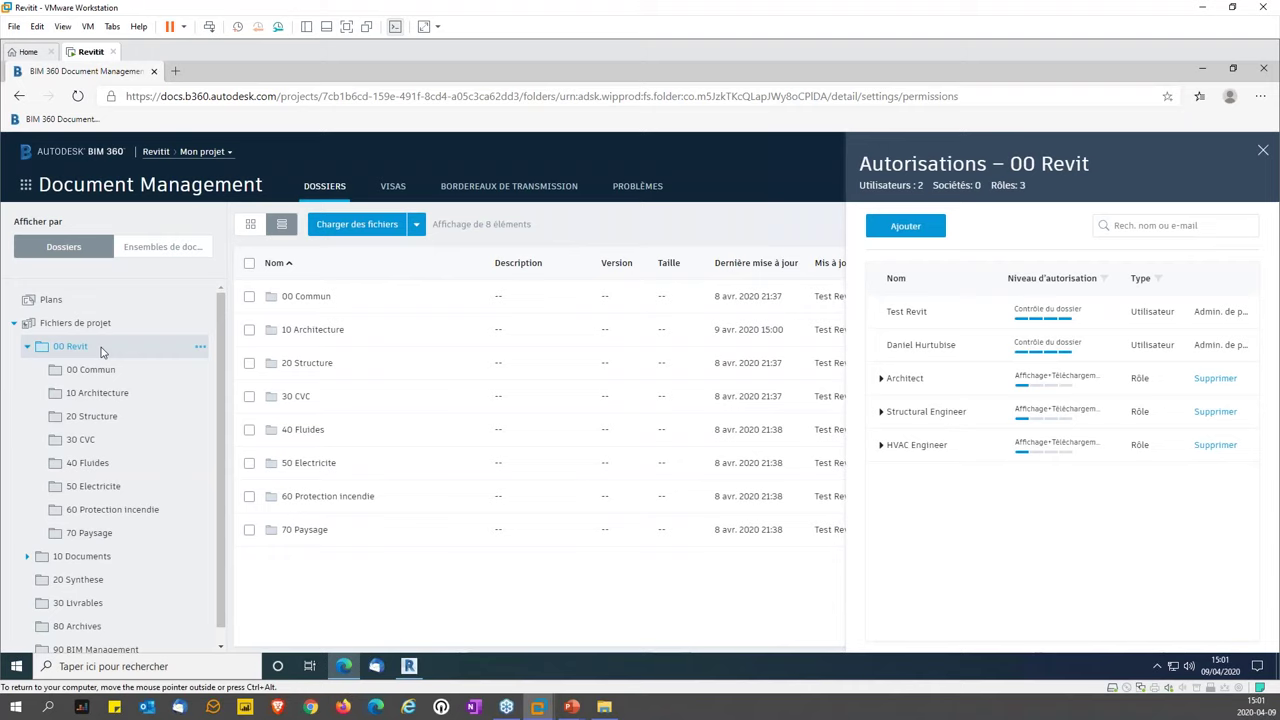
mouse_move(1060, 378)
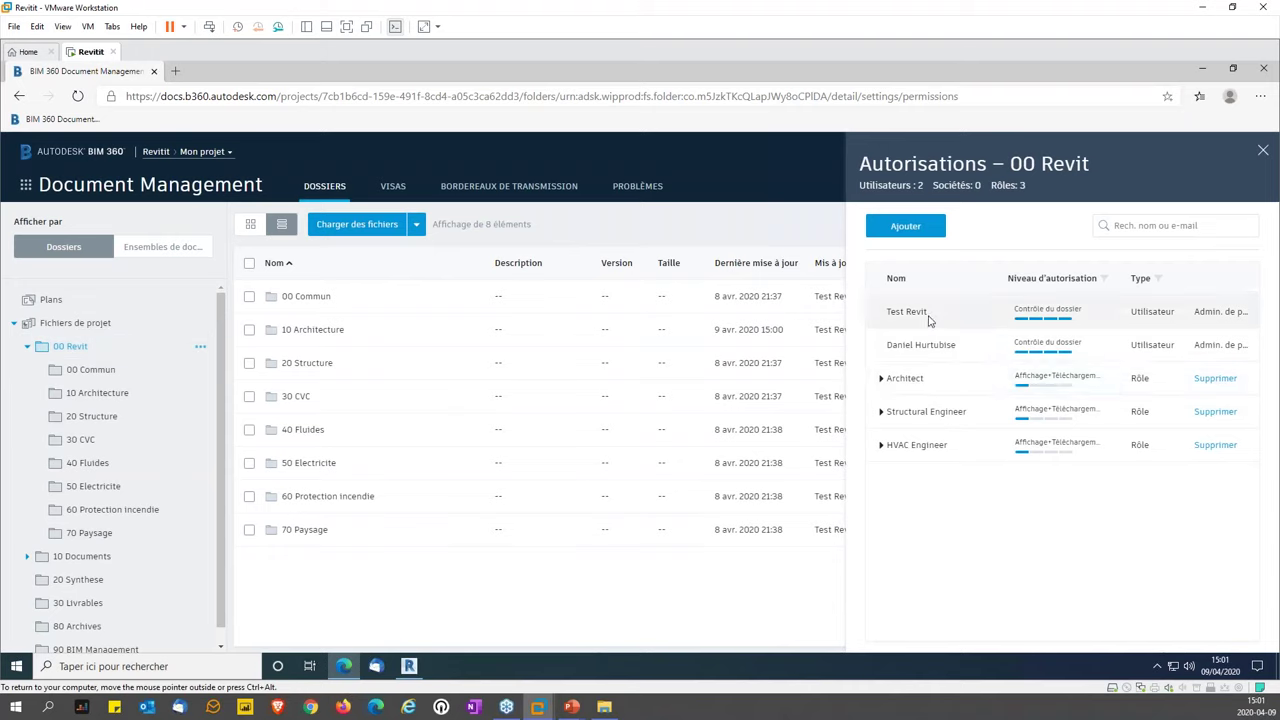
left_click(1108, 382)
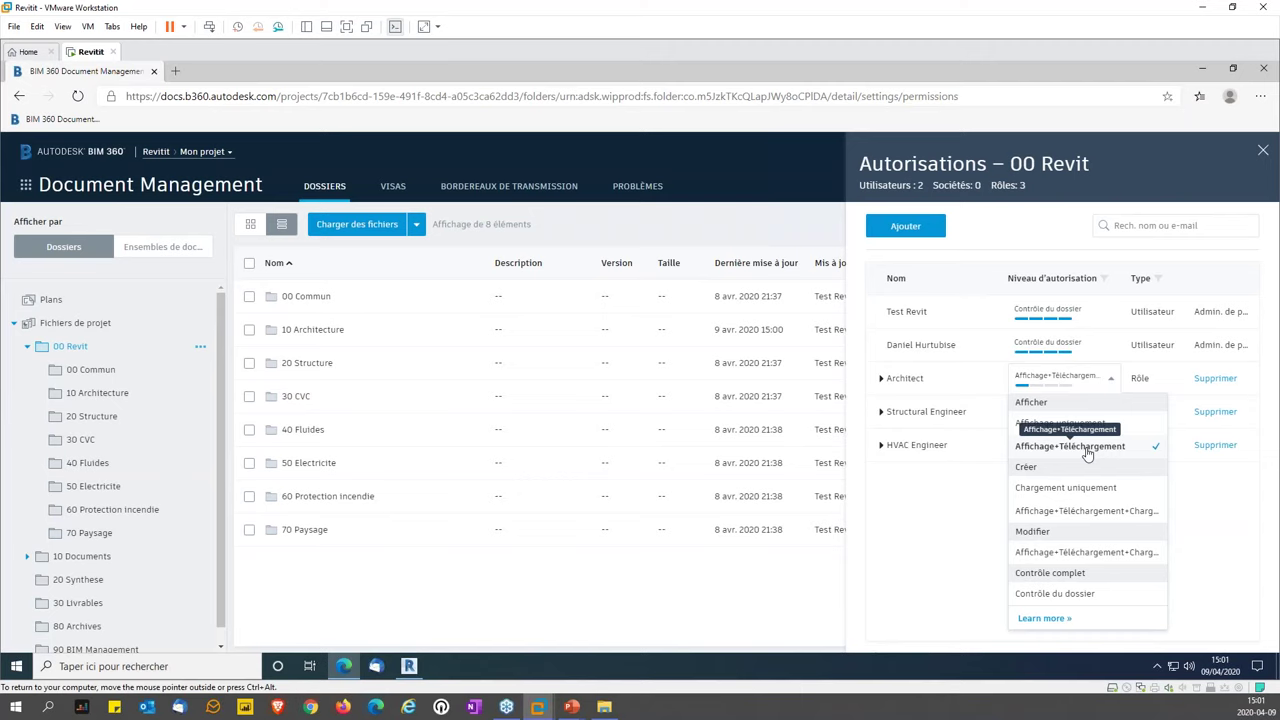
left_click(975, 532)
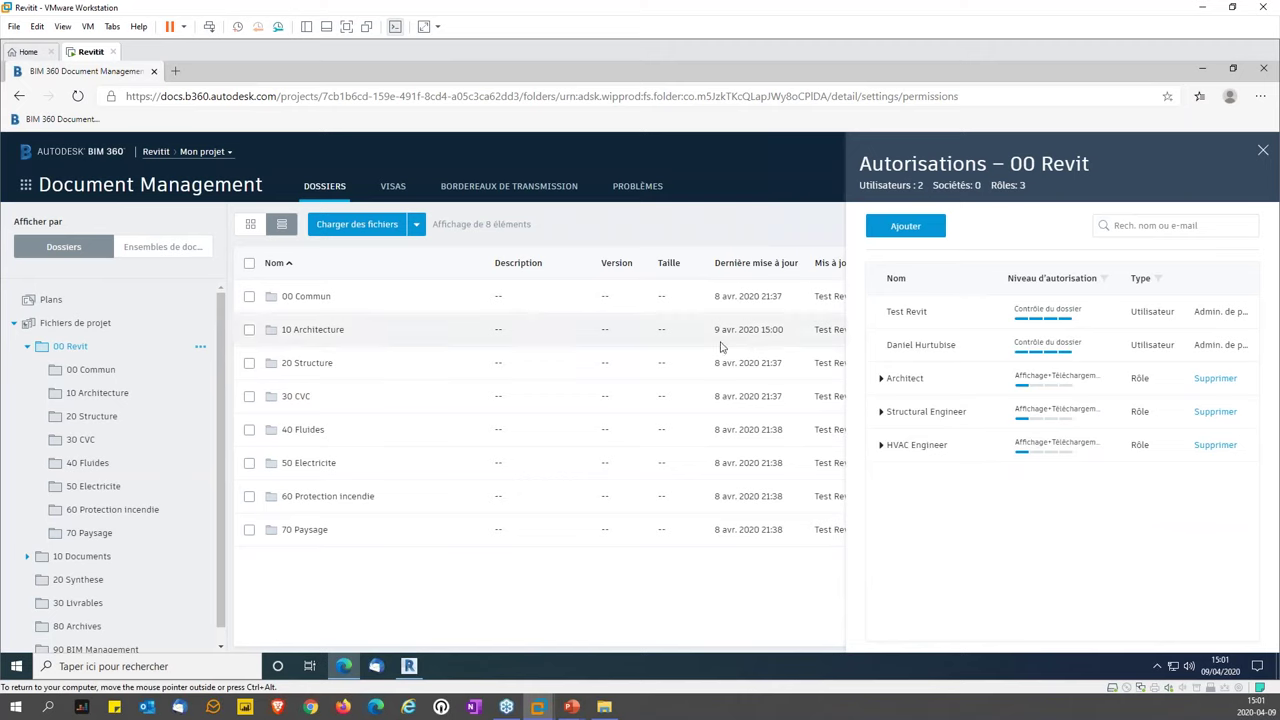
left_click(76, 398)
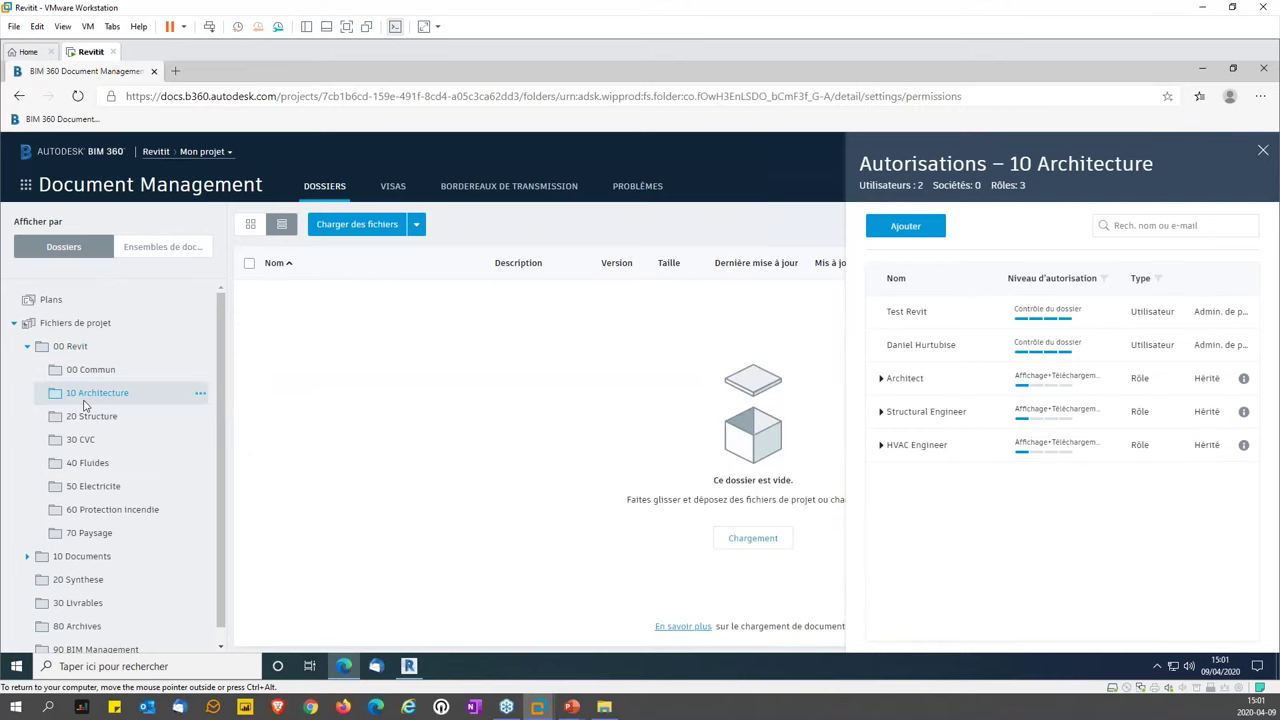
left_click(1109, 383)
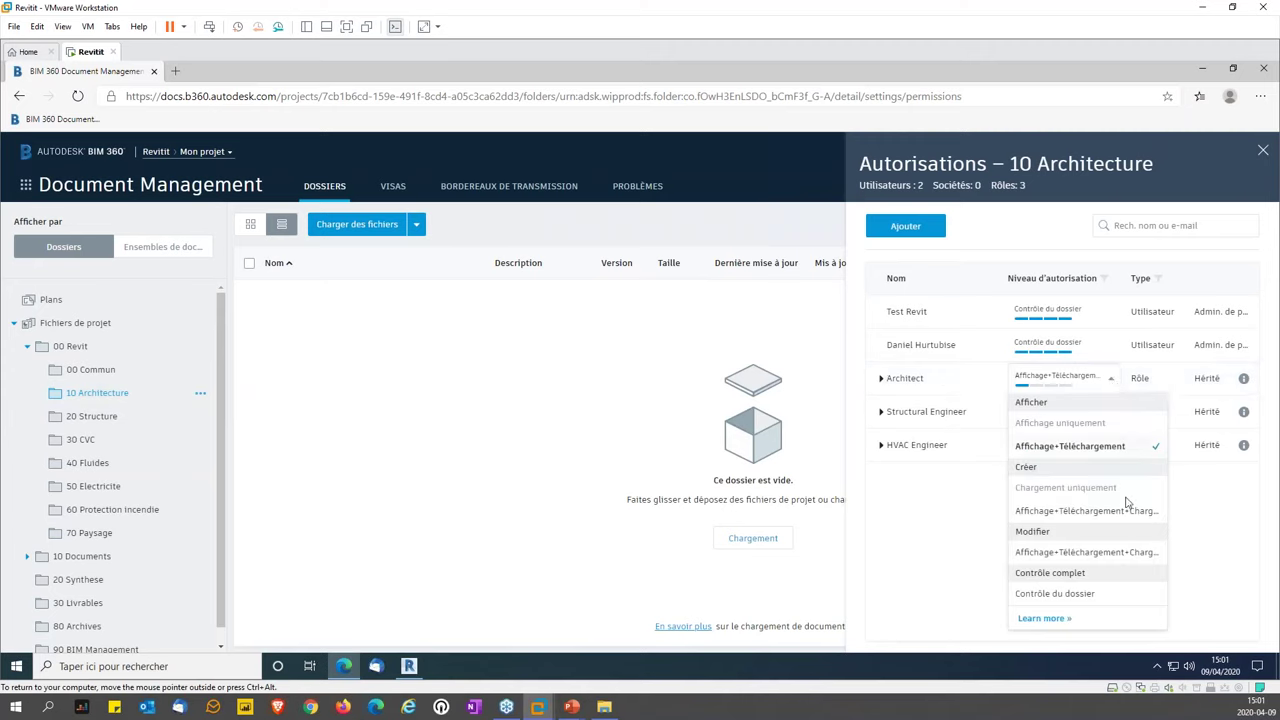
Step: Raise Architect on 10 Architecture and Structural Engineer on 20 Structure to edit-level access
left_click(1048, 553)
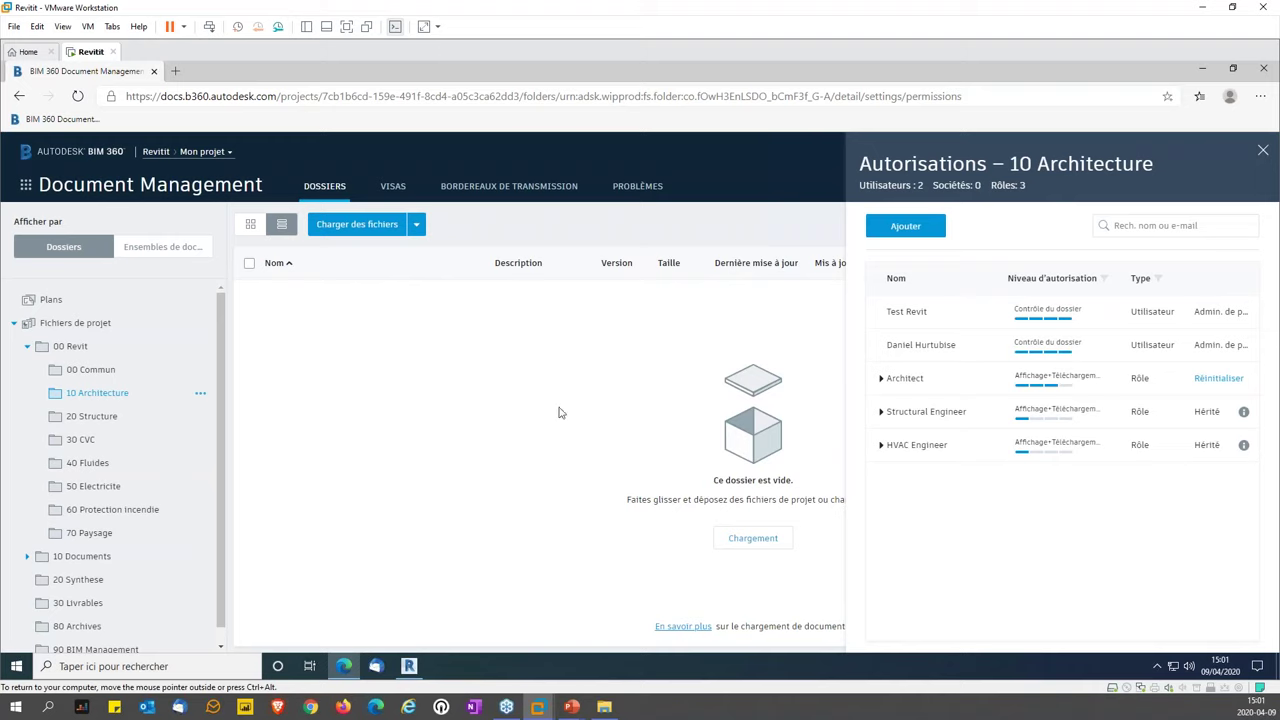
left_click(88, 418)
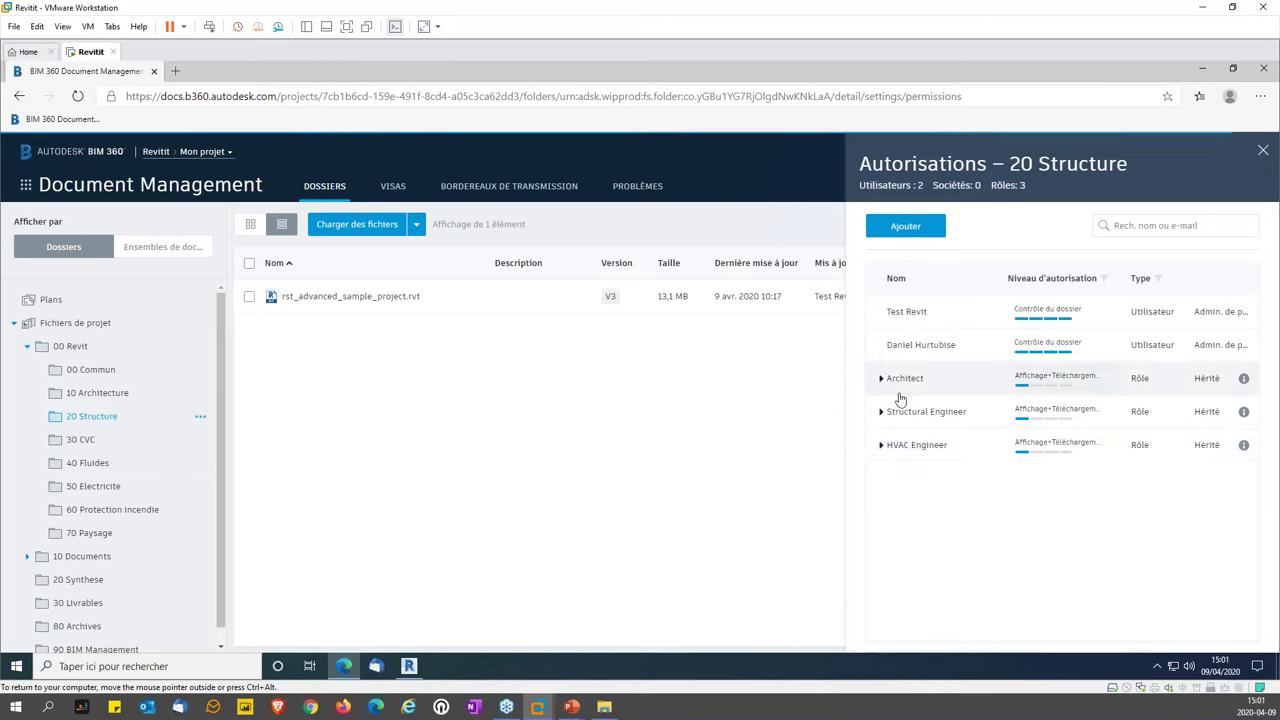
left_click(1099, 416)
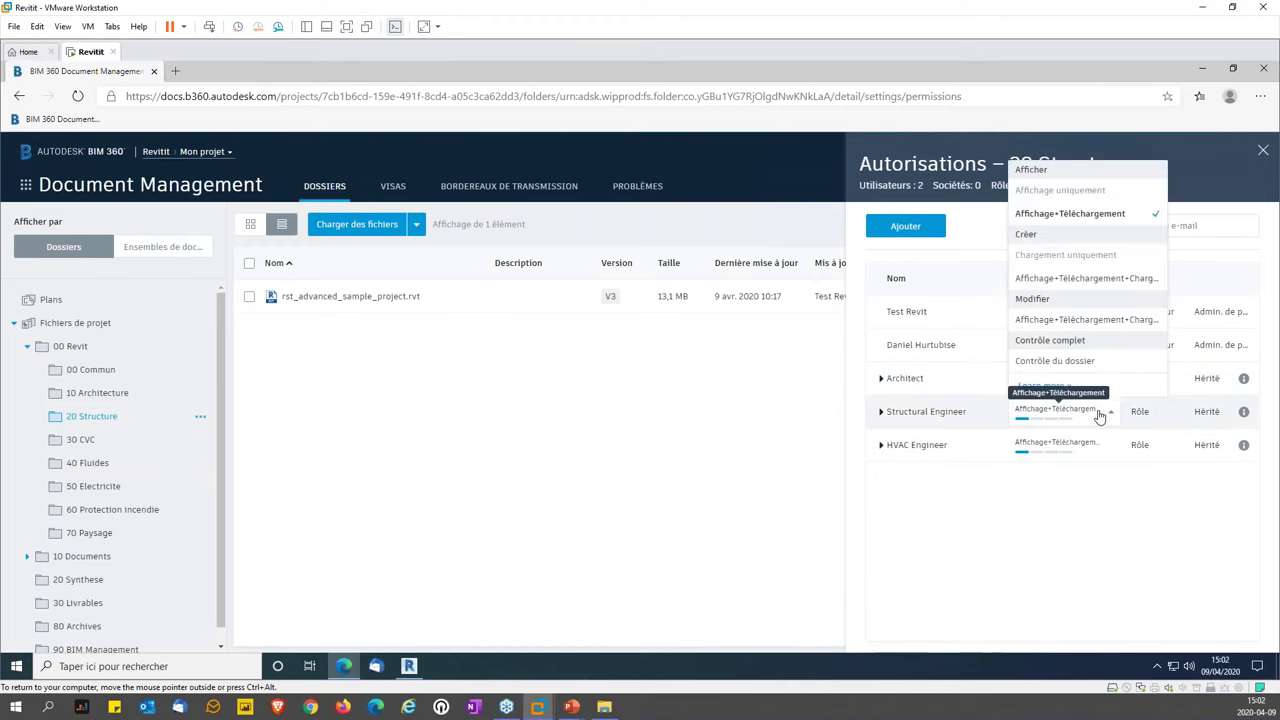
left_click(1085, 319)
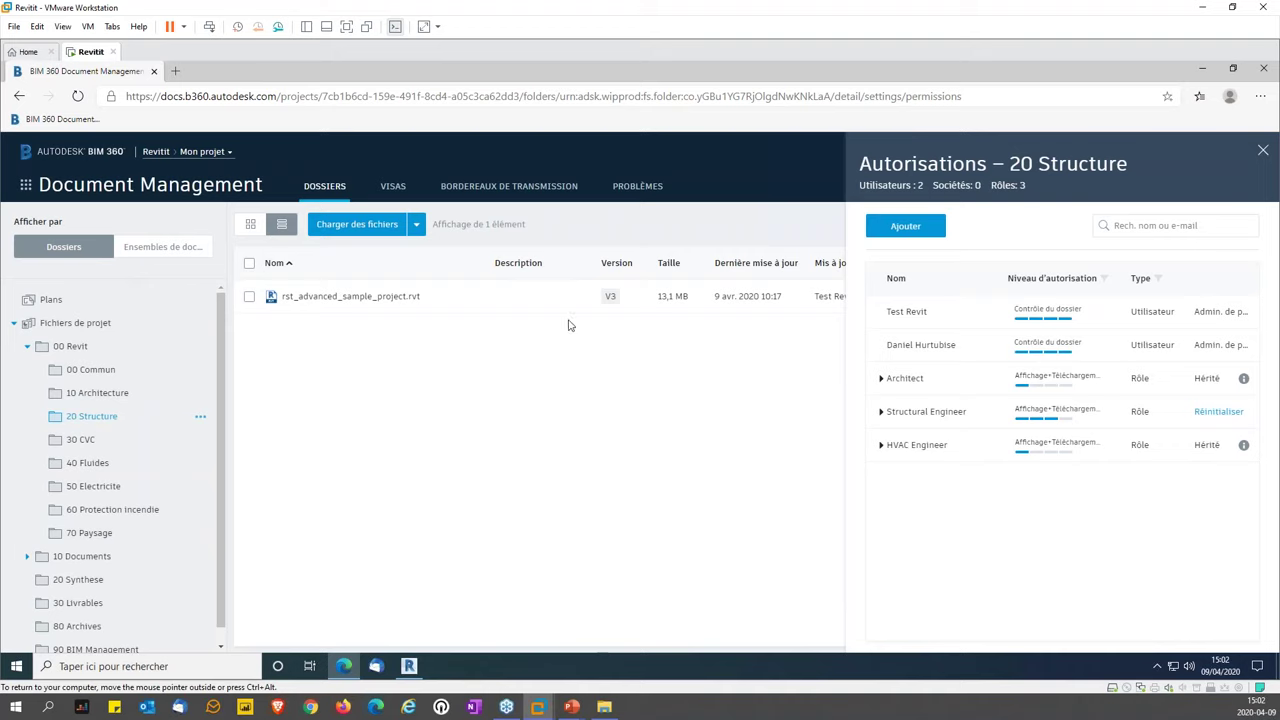
left_click(1262, 150)
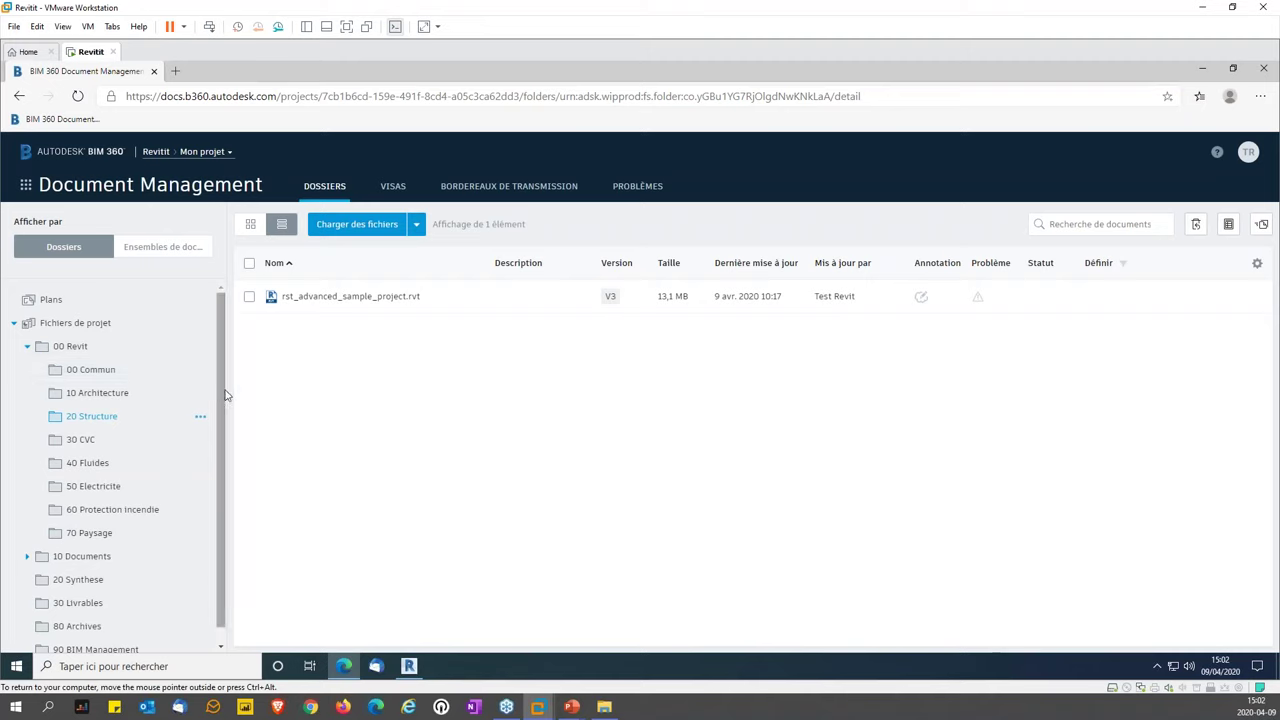
right_click(358, 402)
left_click(350, 403)
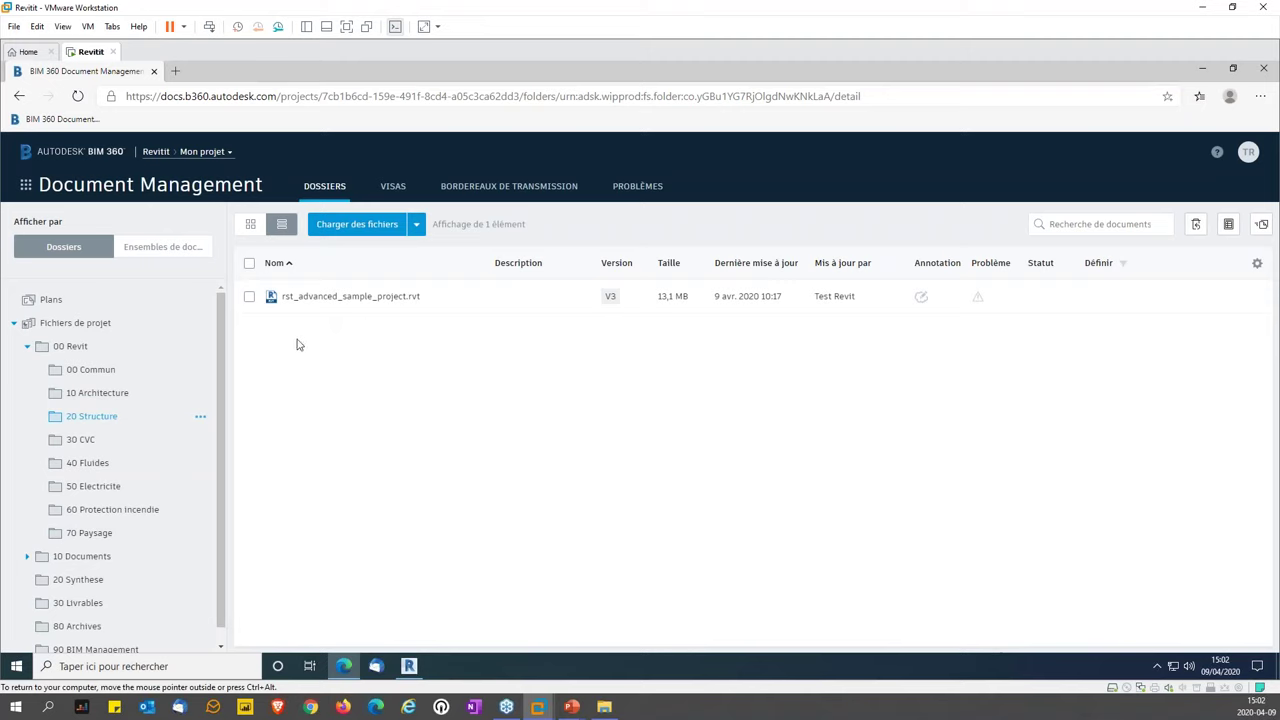
Step: View rst_advanced_sample_project.rvt online and display sheet S-1.0 - Plans and Elevations
left_click(350, 296)
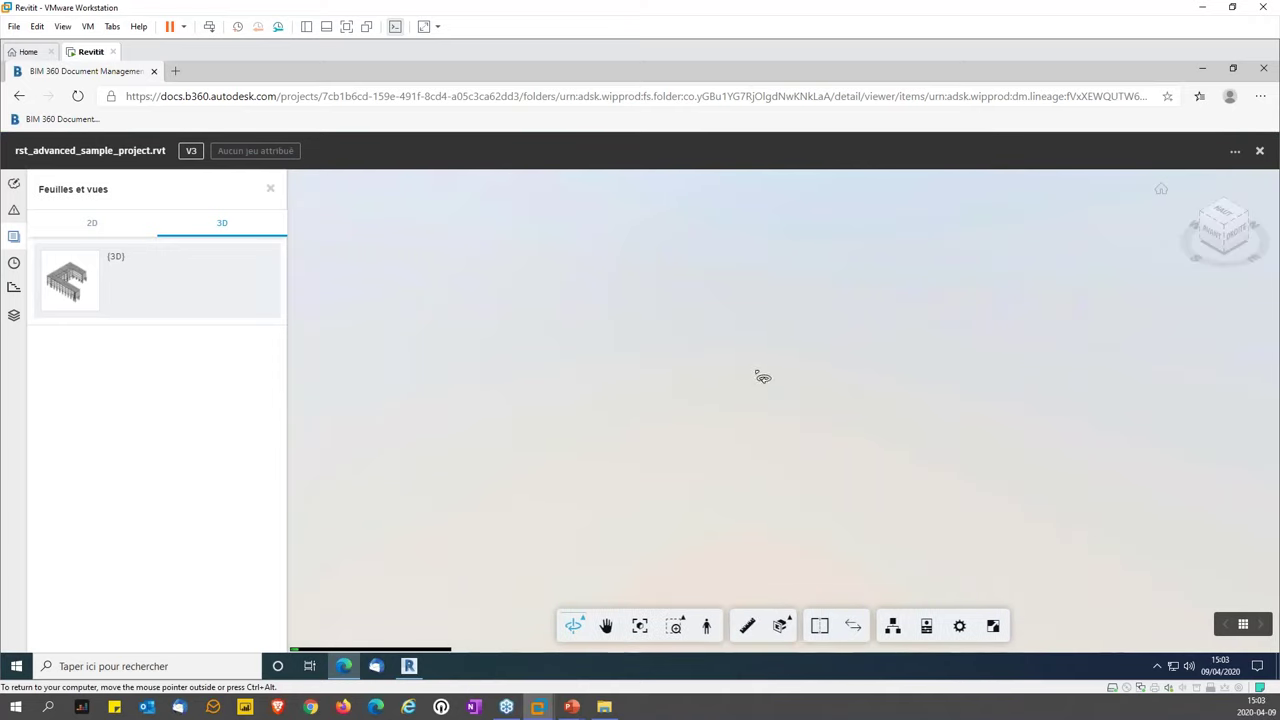
left_click(94, 224)
left_click(90, 287)
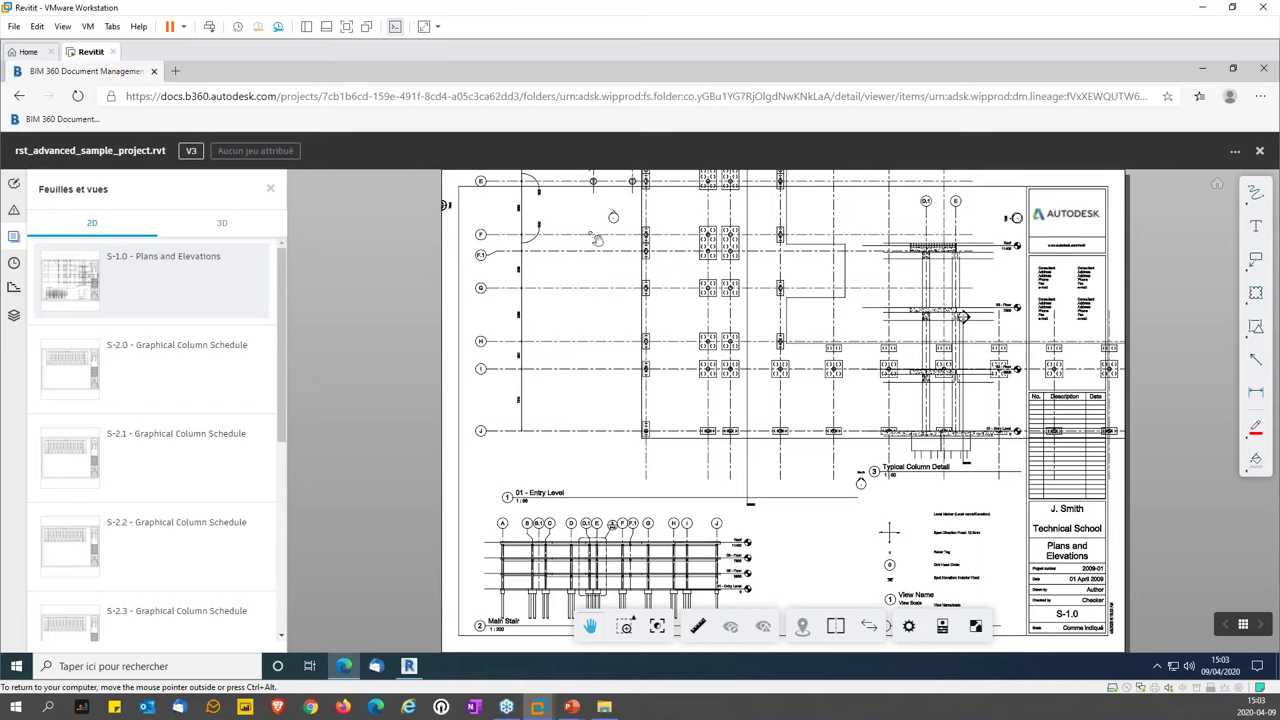
Step: Check the viewed model's extra options menu in the viewer header, then dismiss it
left_click(1235, 151)
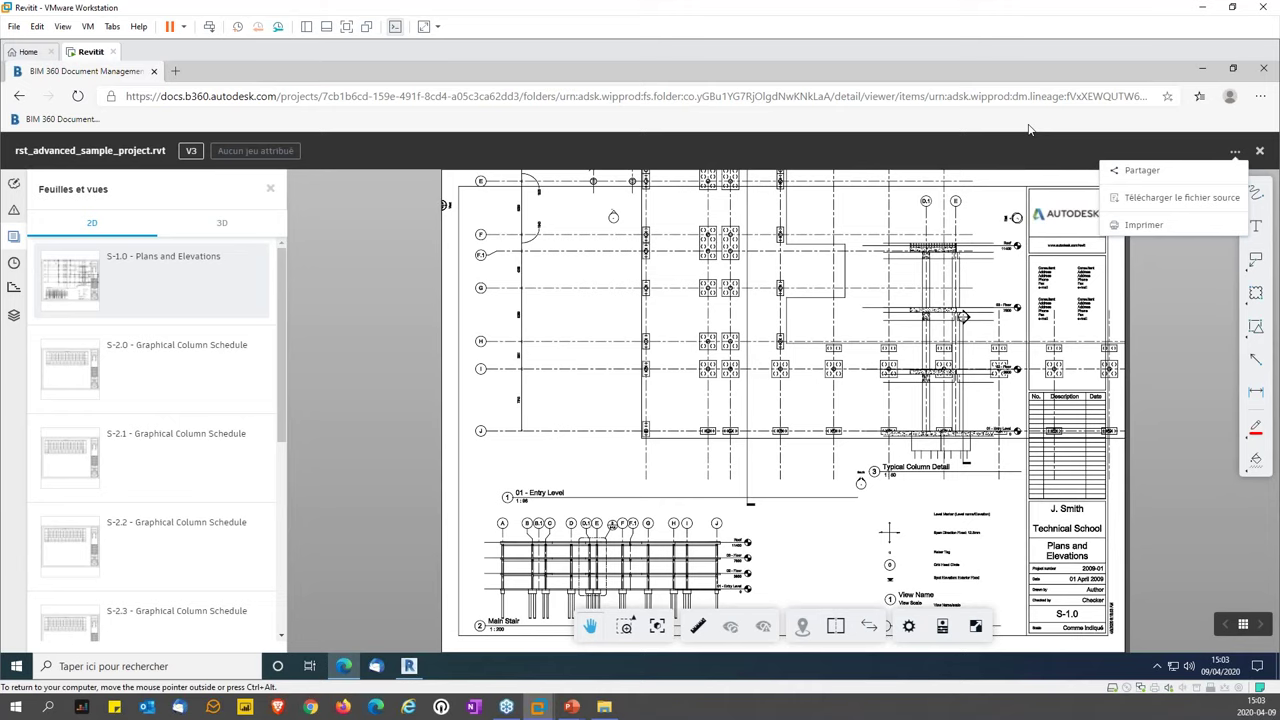
left_click(1166, 276)
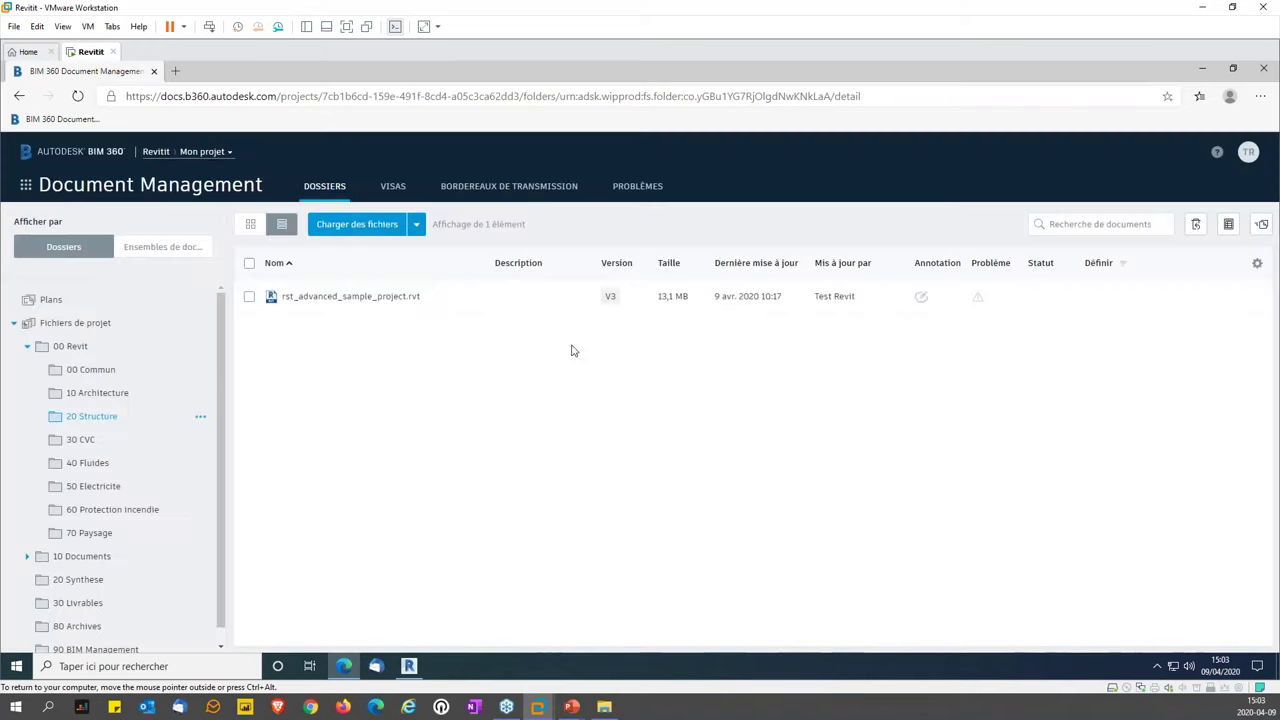
Step: Review the model's V3 version history, then list its 2D sheets in the viewer
left_click(610, 298)
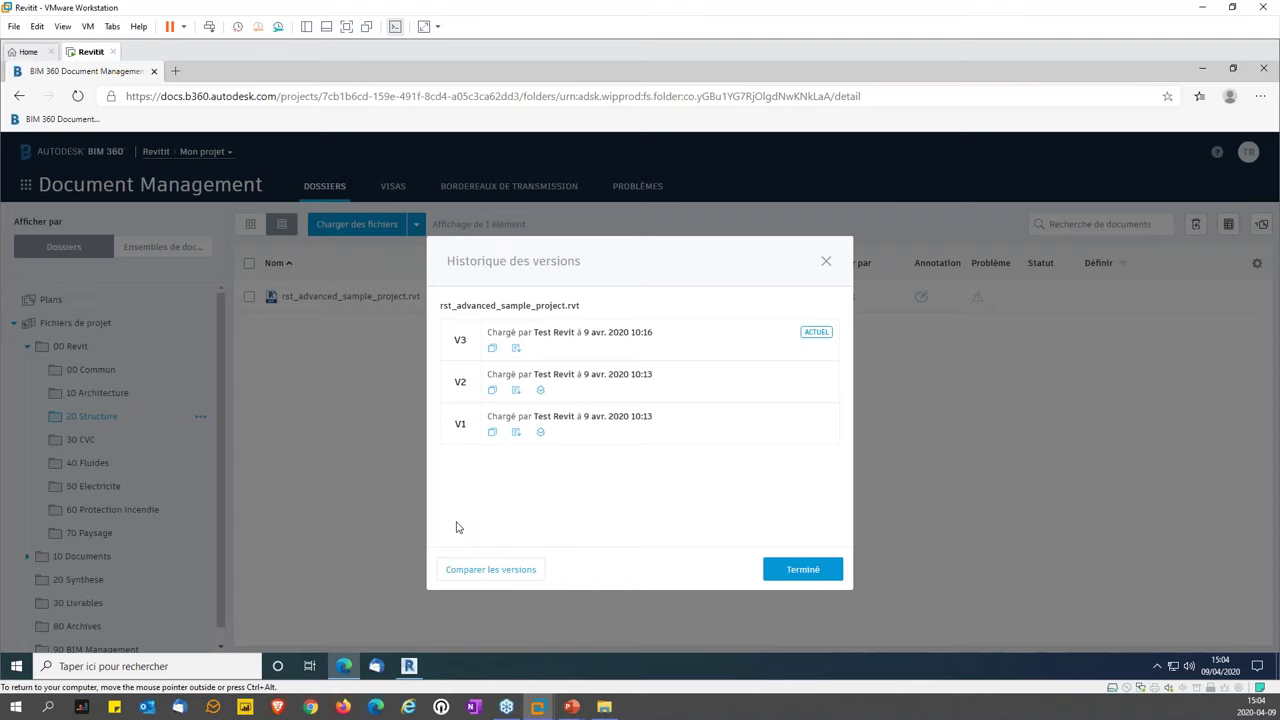
left_click(826, 264)
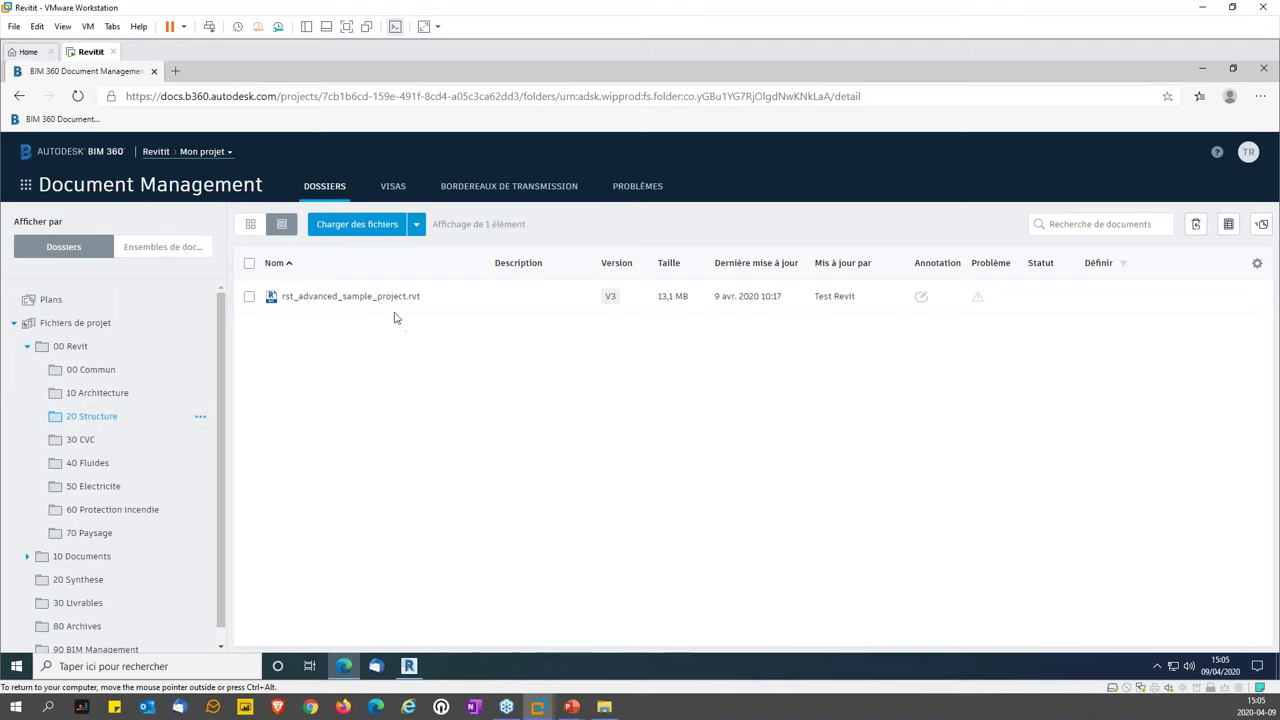
mouse_move(158, 281)
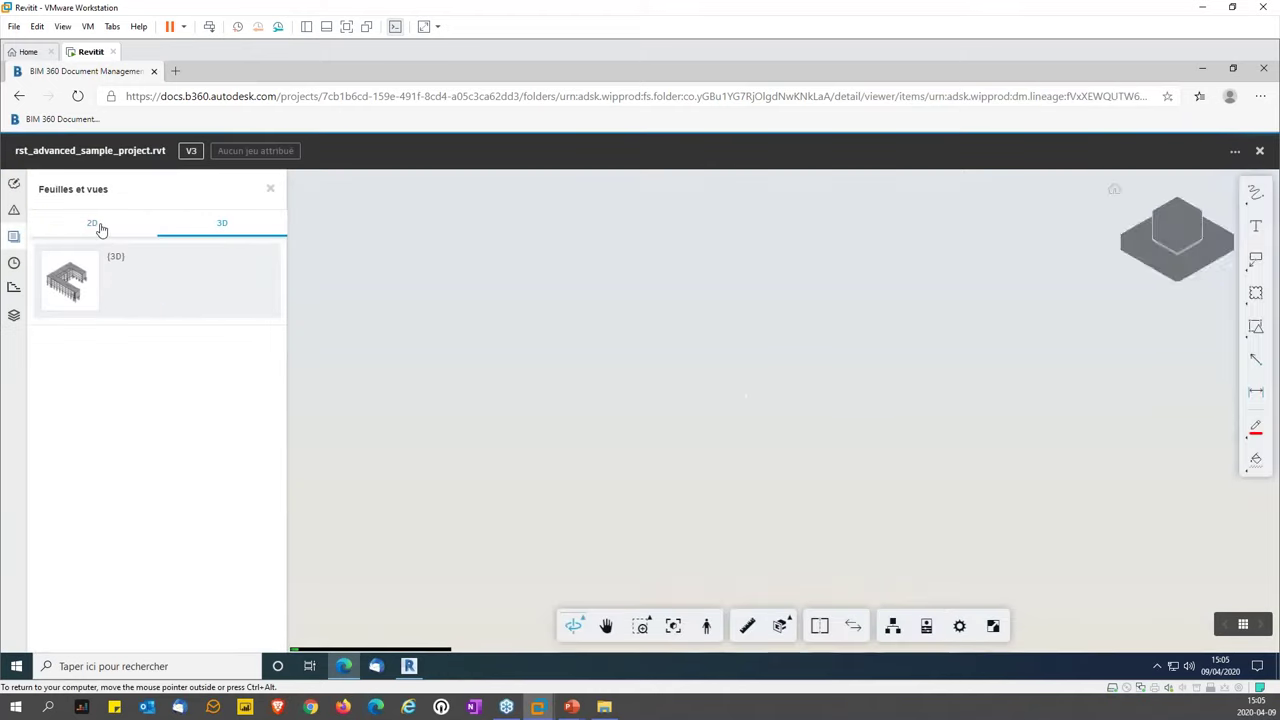
left_click(100, 228)
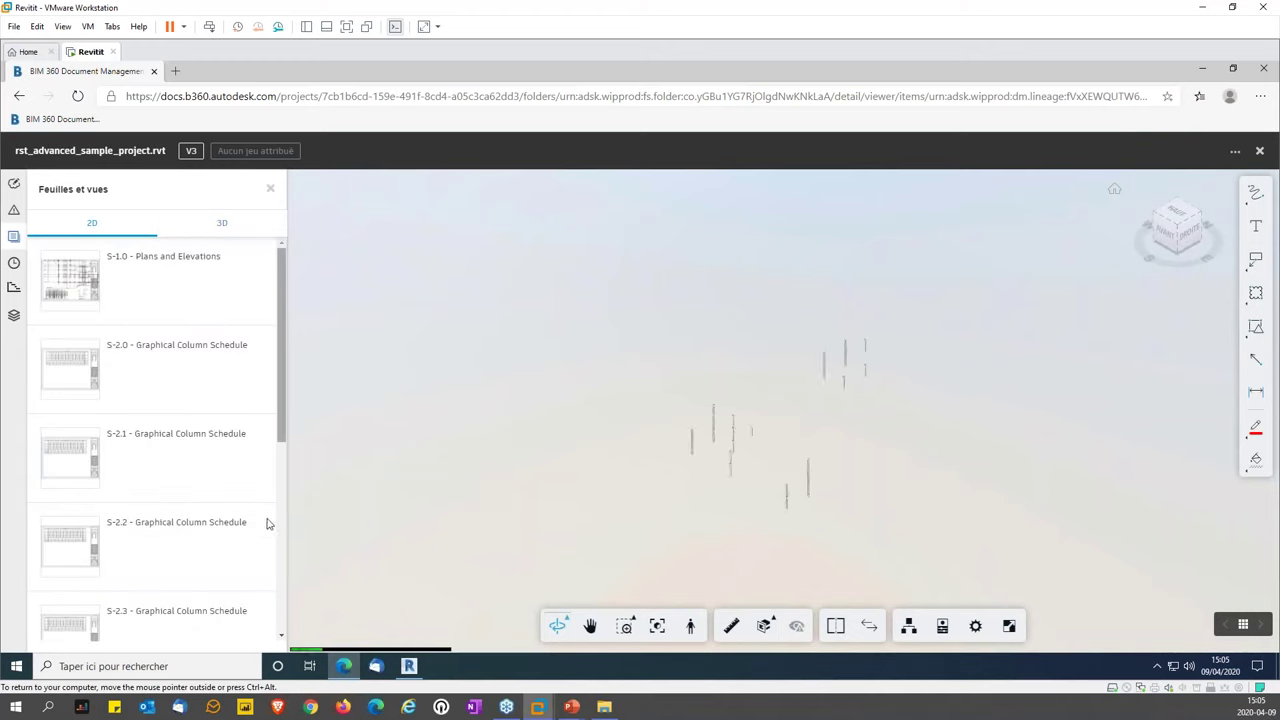
Step: Scroll through the 2D sheets, then close the viewer back to the 20 Structure folder
scroll(279, 457, "down", 4)
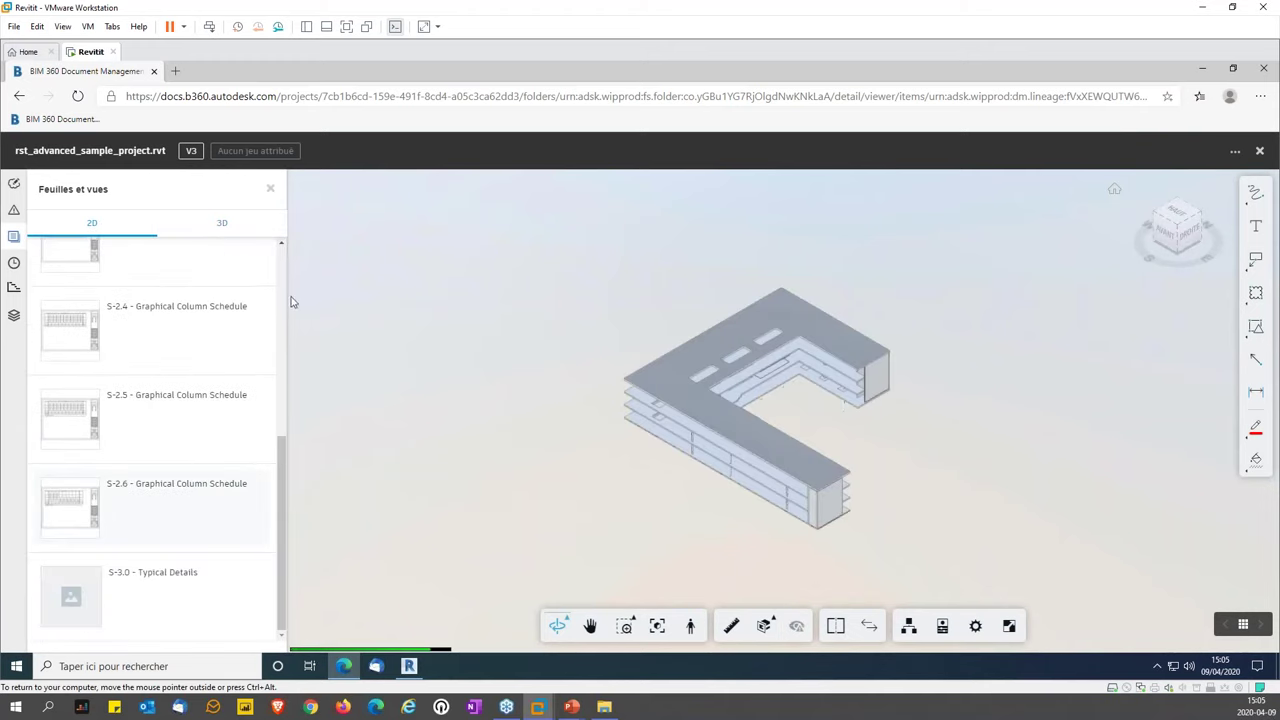
left_click(1261, 151)
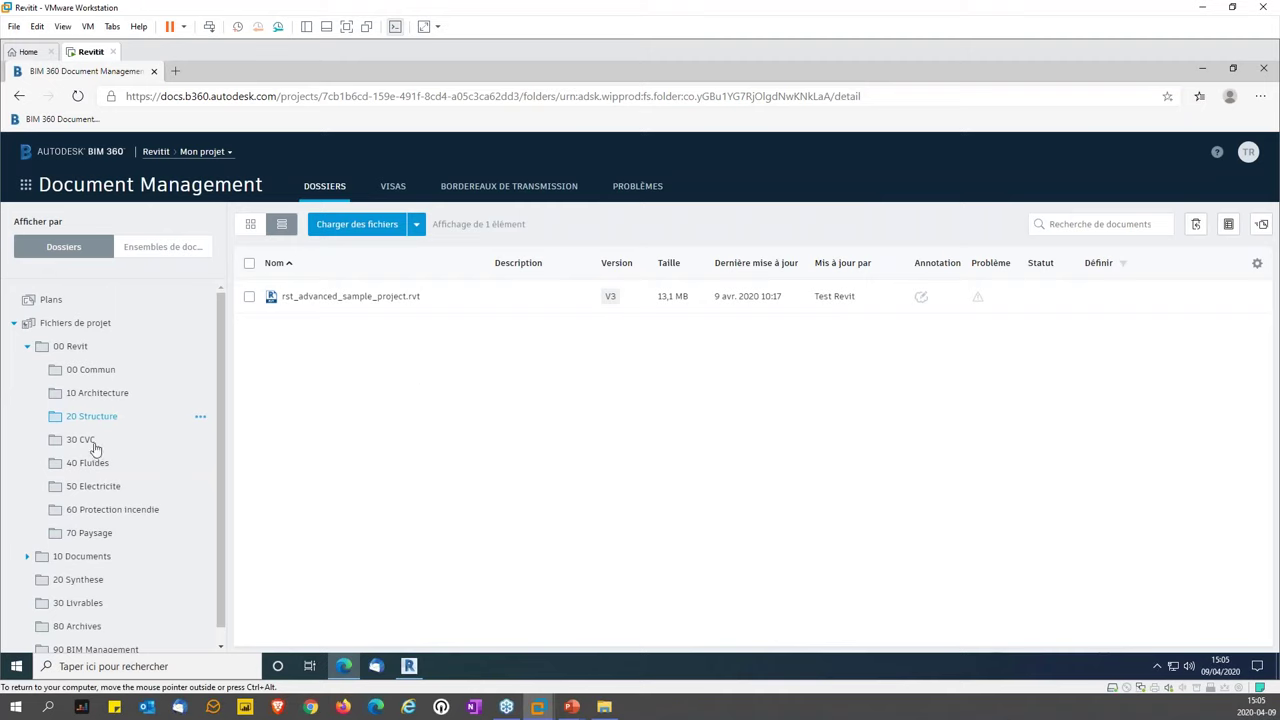
Step: Check the empty 10 Architecture folder, then minimize the browser to reveal Revit's home page
left_click(104, 394)
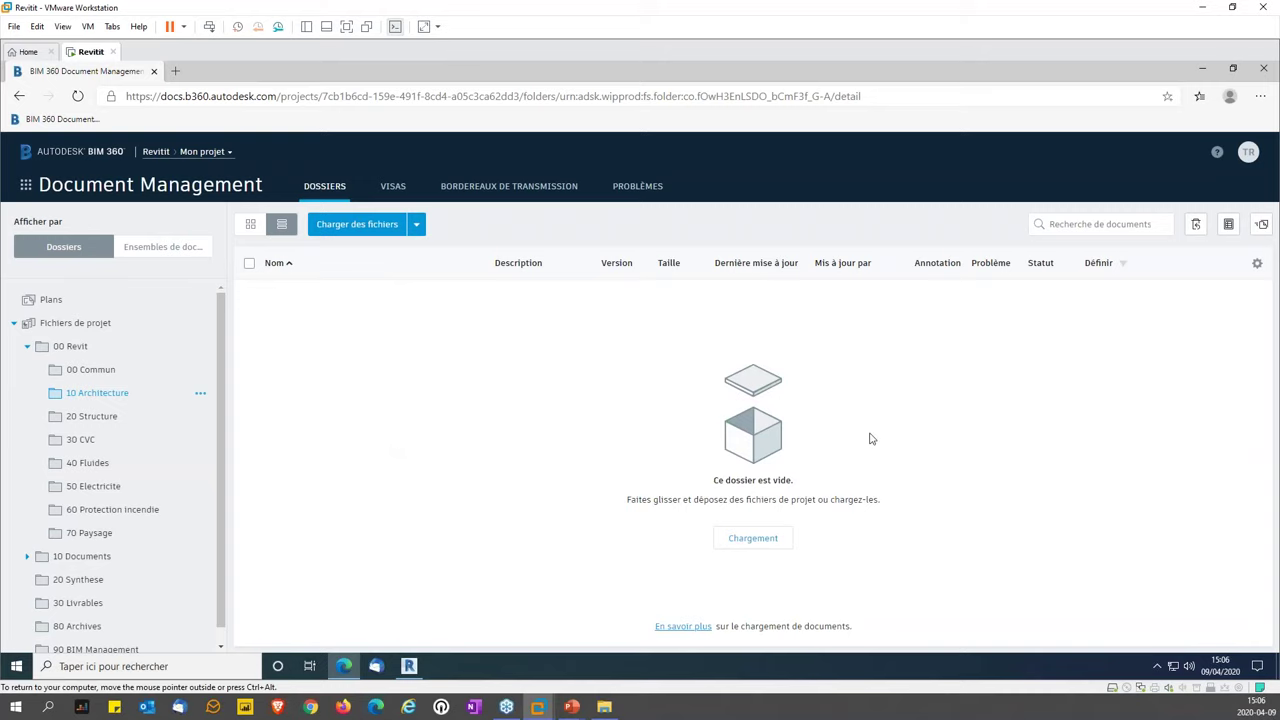
left_click(1202, 70)
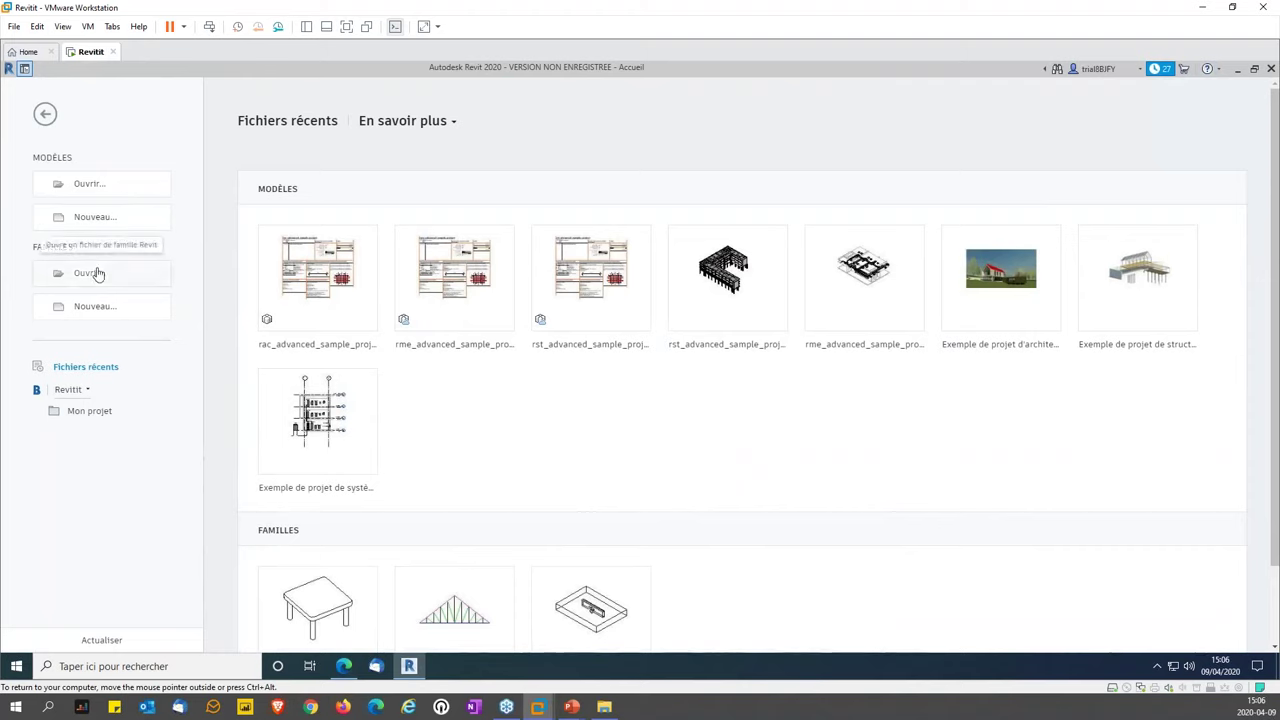
Step: Open rac_advanced_sample_project.rvt from Bureau > Projet, replacing the existing local file
left_click(106, 187)
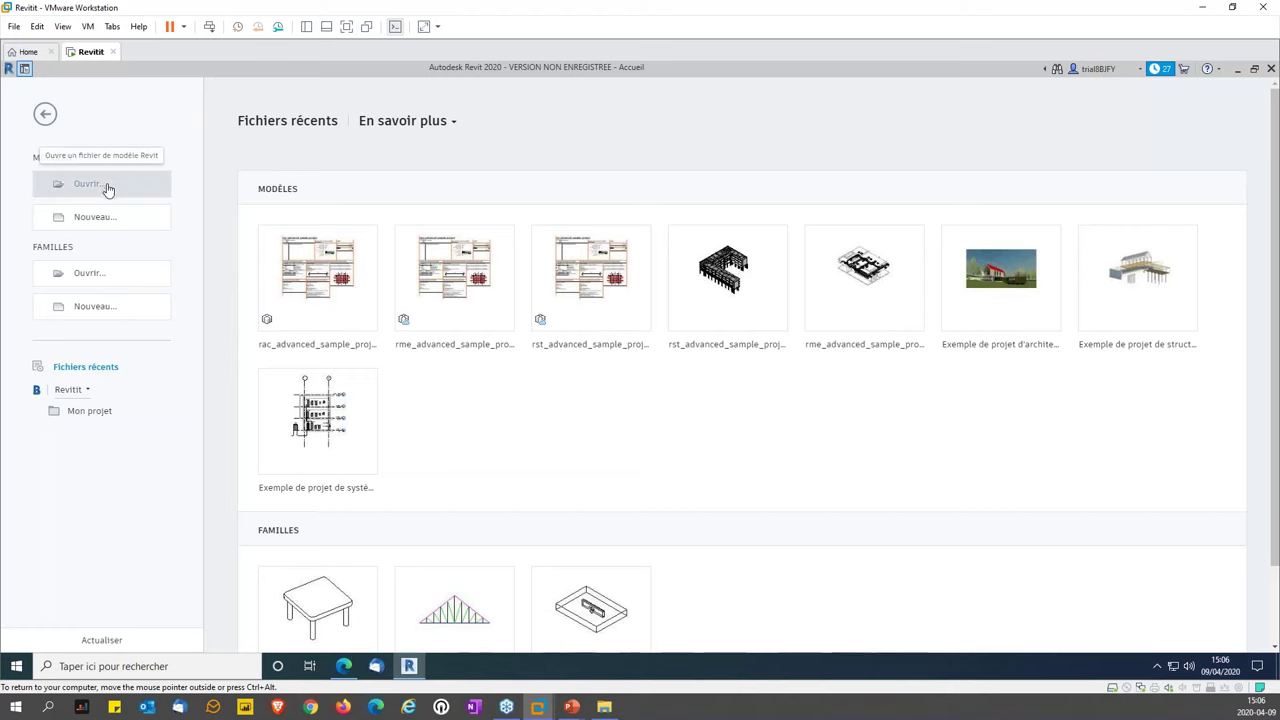
left_click(359, 210)
double_click(435, 276)
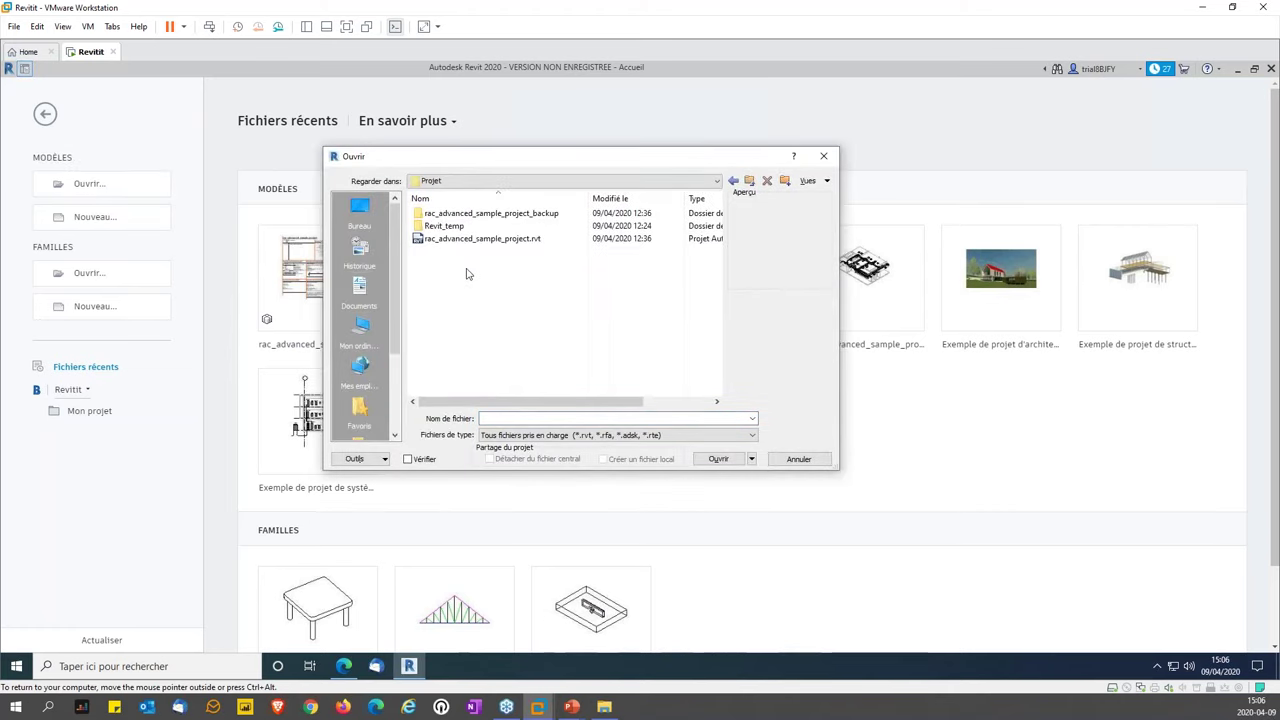
left_click(482, 238)
left_click(720, 459)
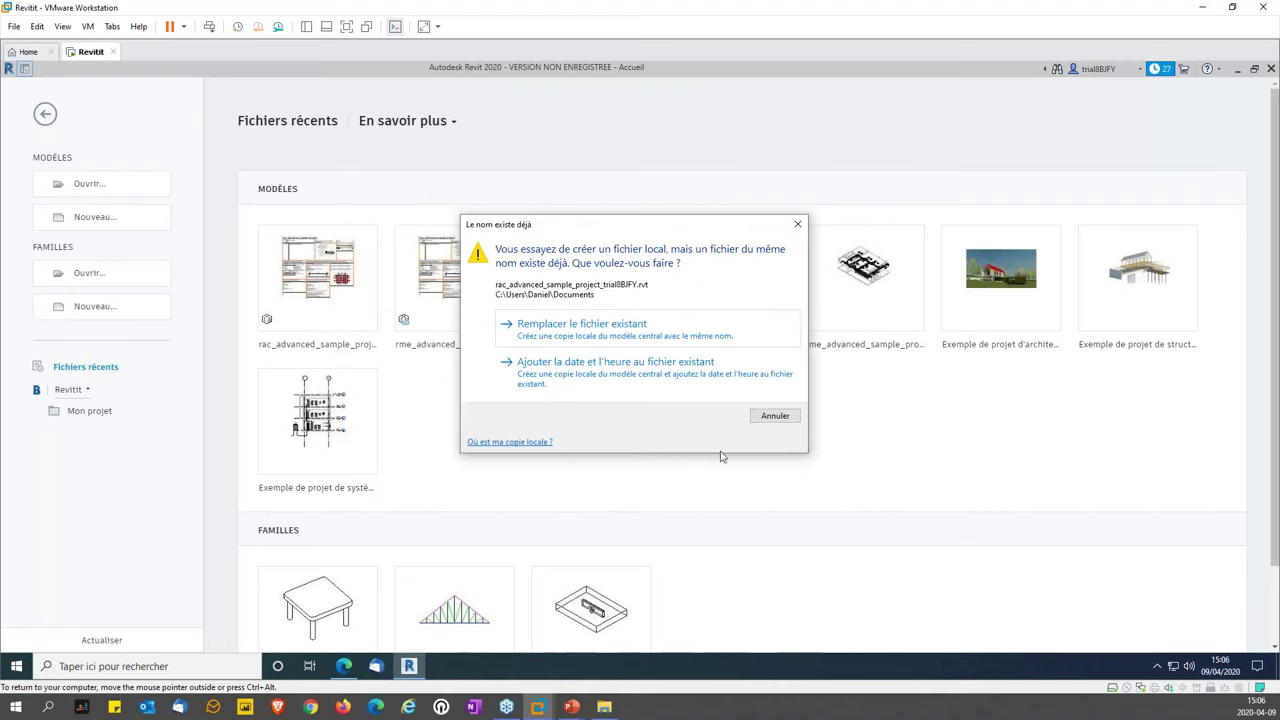
left_click(575, 344)
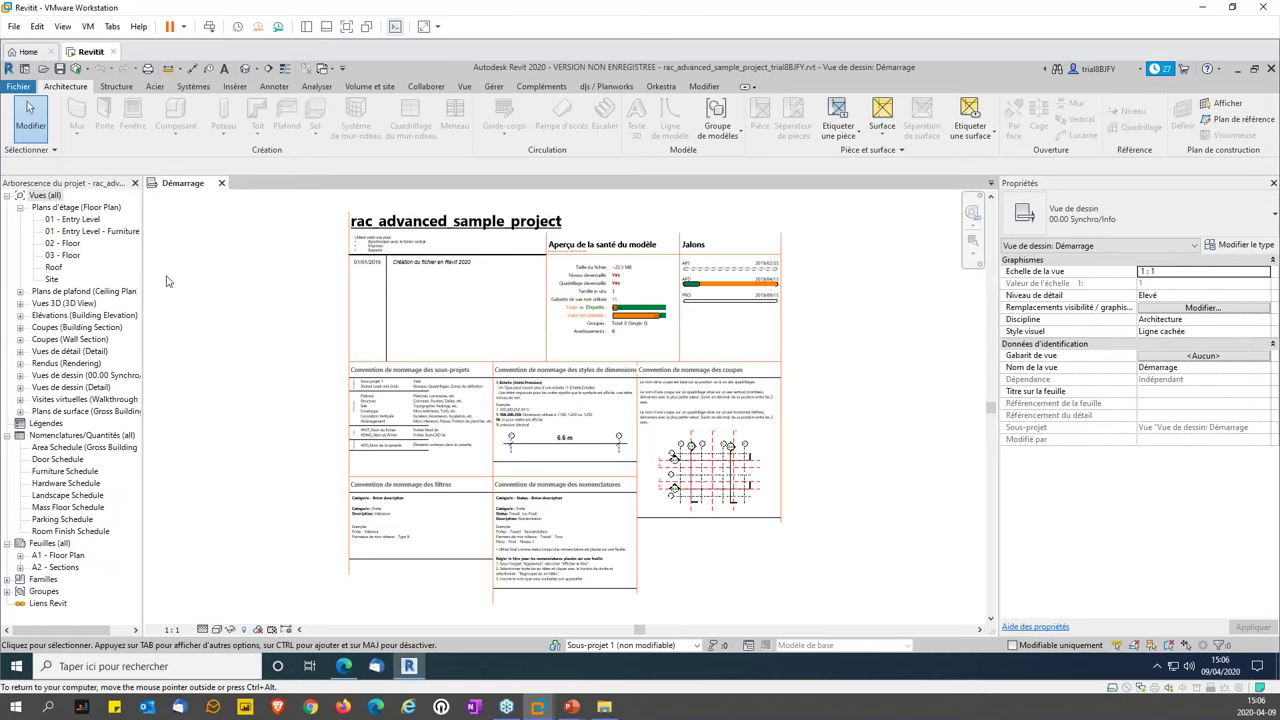
Step: Start Collaborer dans le cloud from the Collaborer tab, saving the model first
left_click(436, 92)
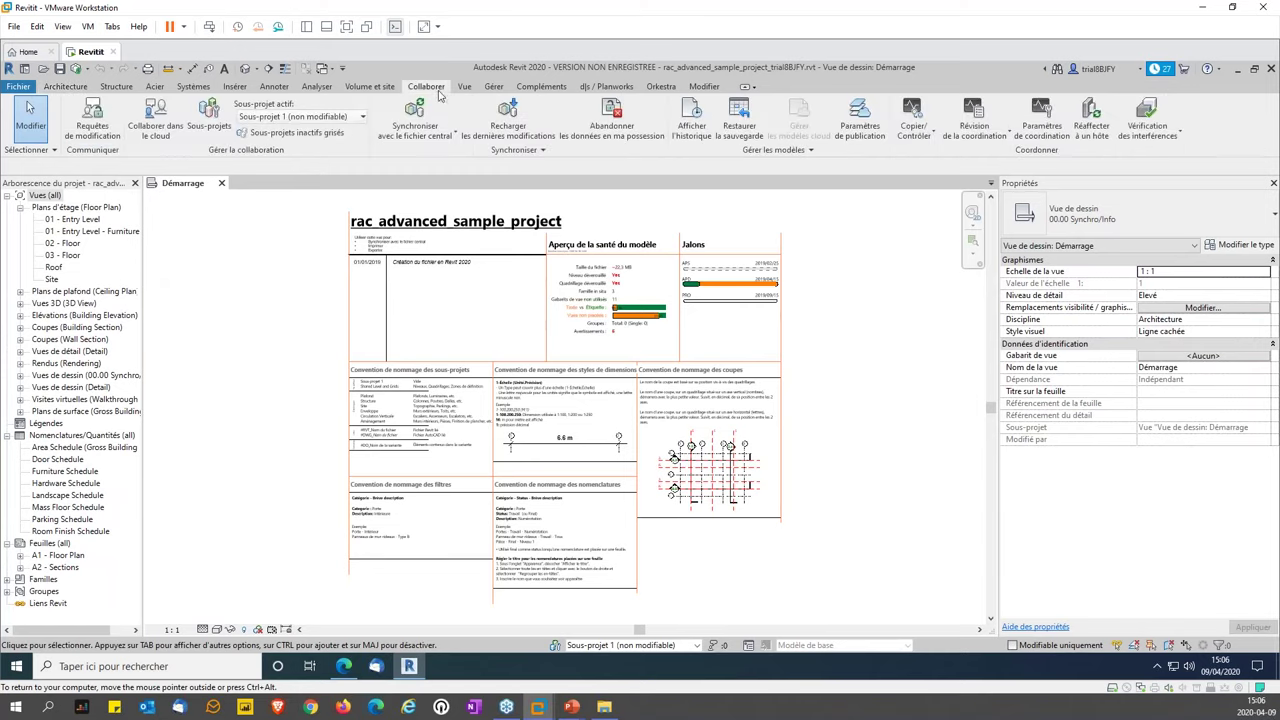
left_click(155, 128)
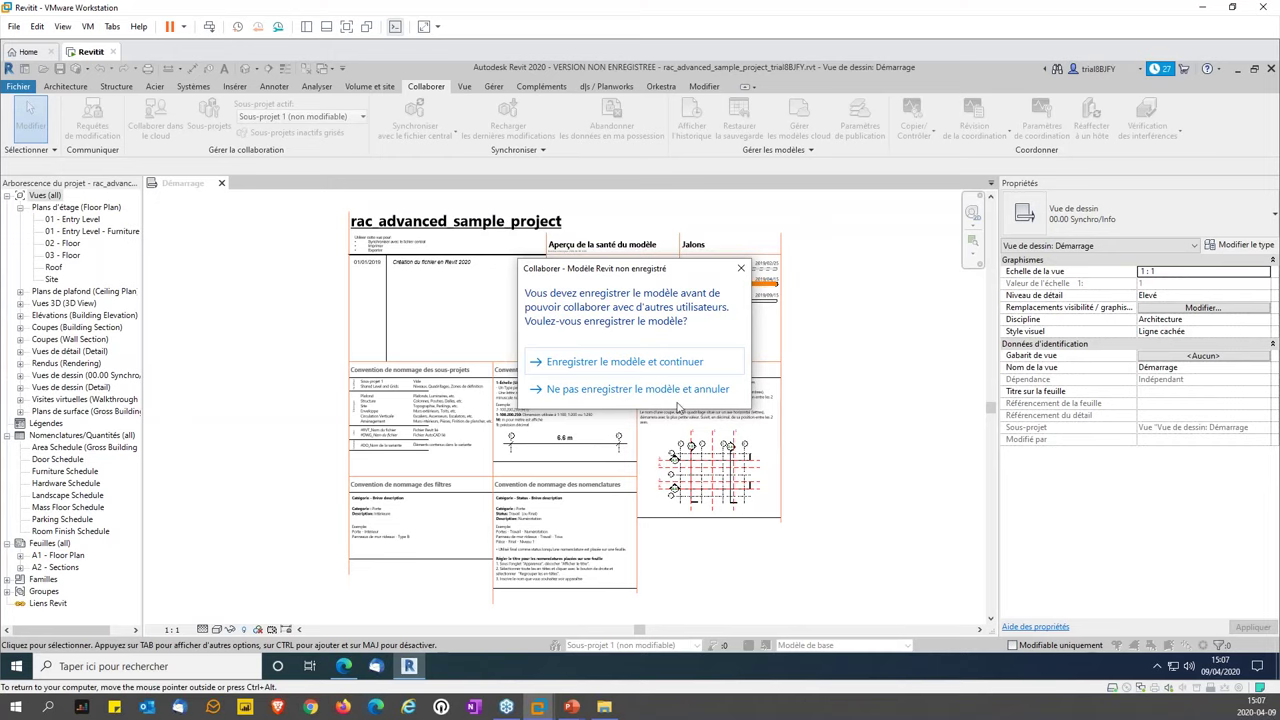
left_click(662, 363)
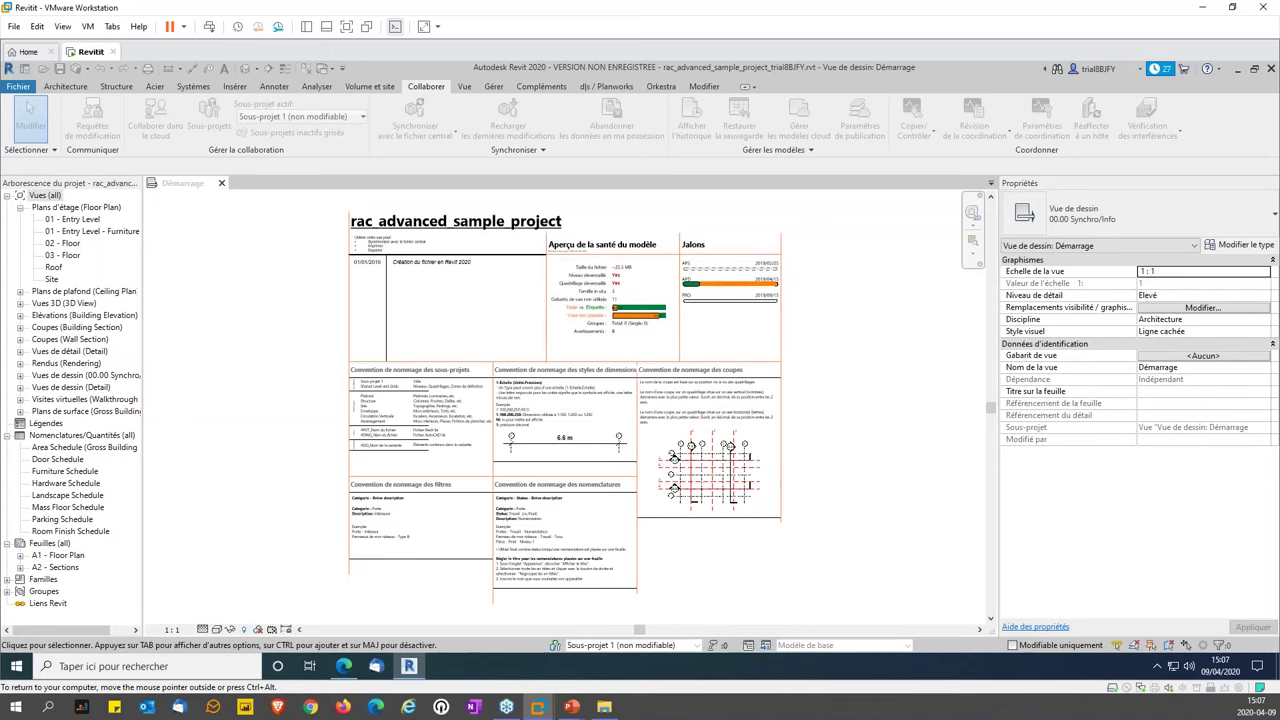
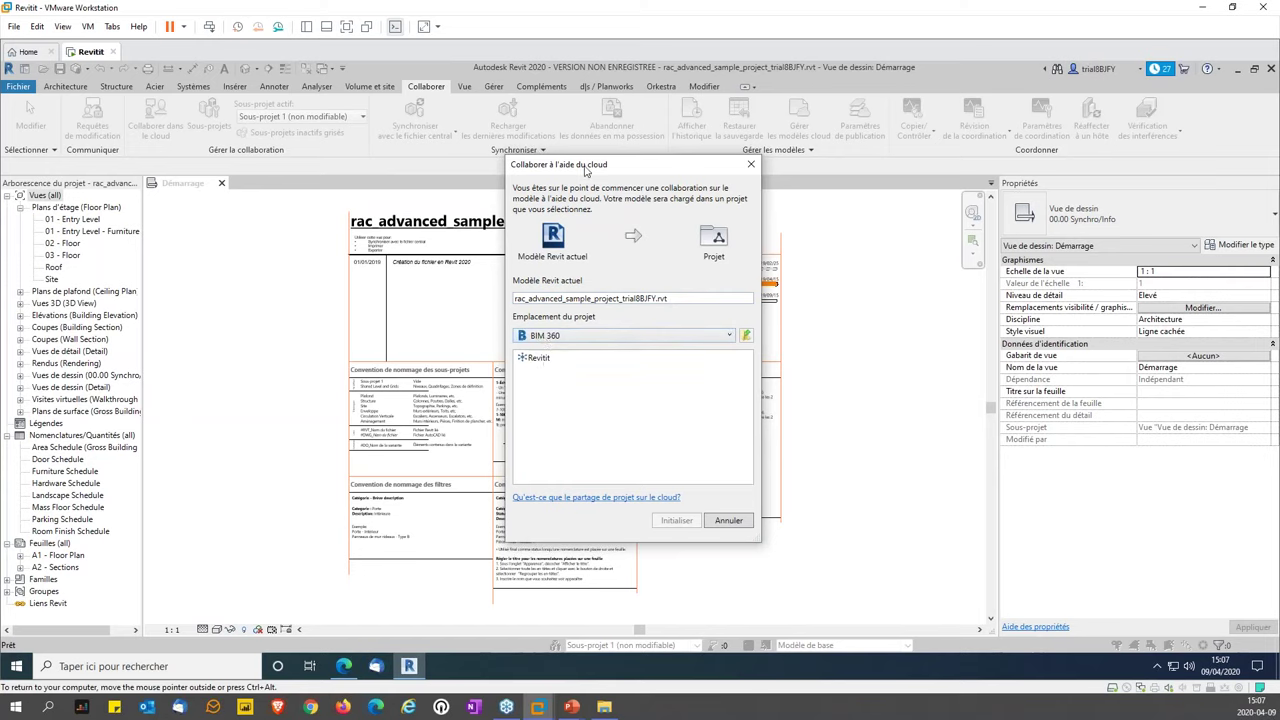
Step: Choose BIM 360 and browse to Mon projet > Project Files > 00 Revit > 10 Architecture
left_click(565, 336)
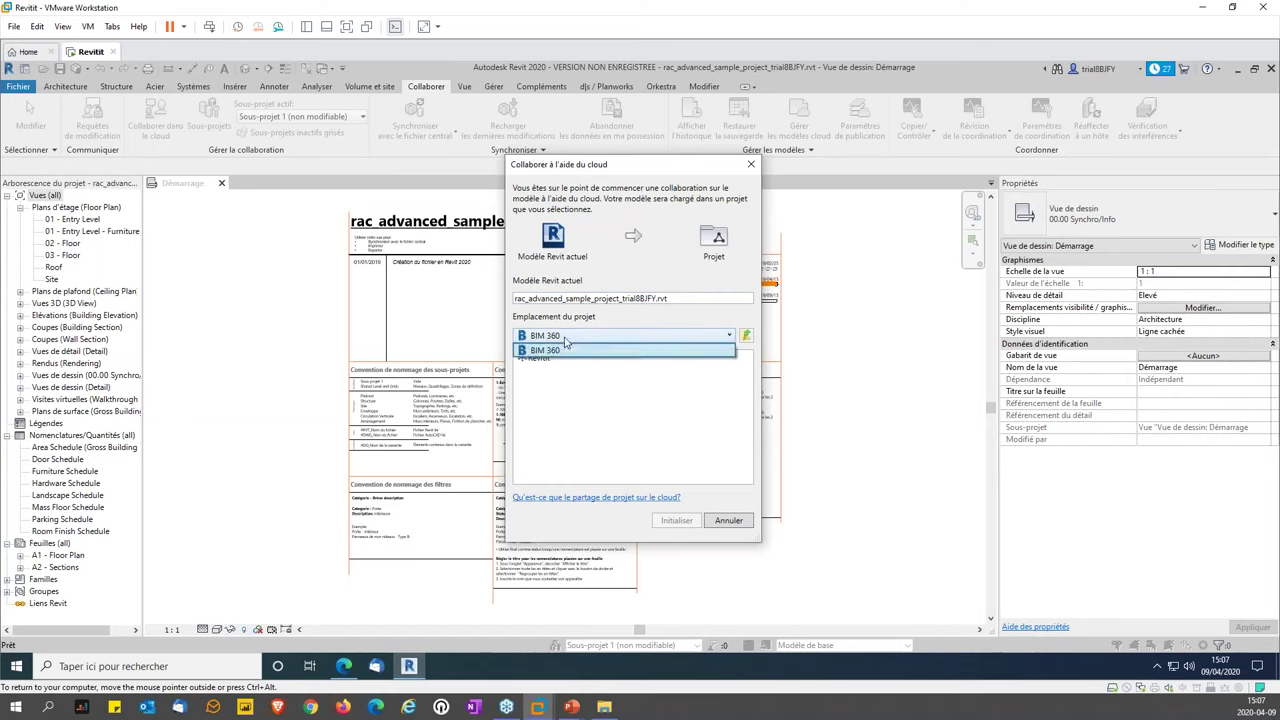
left_click(580, 334)
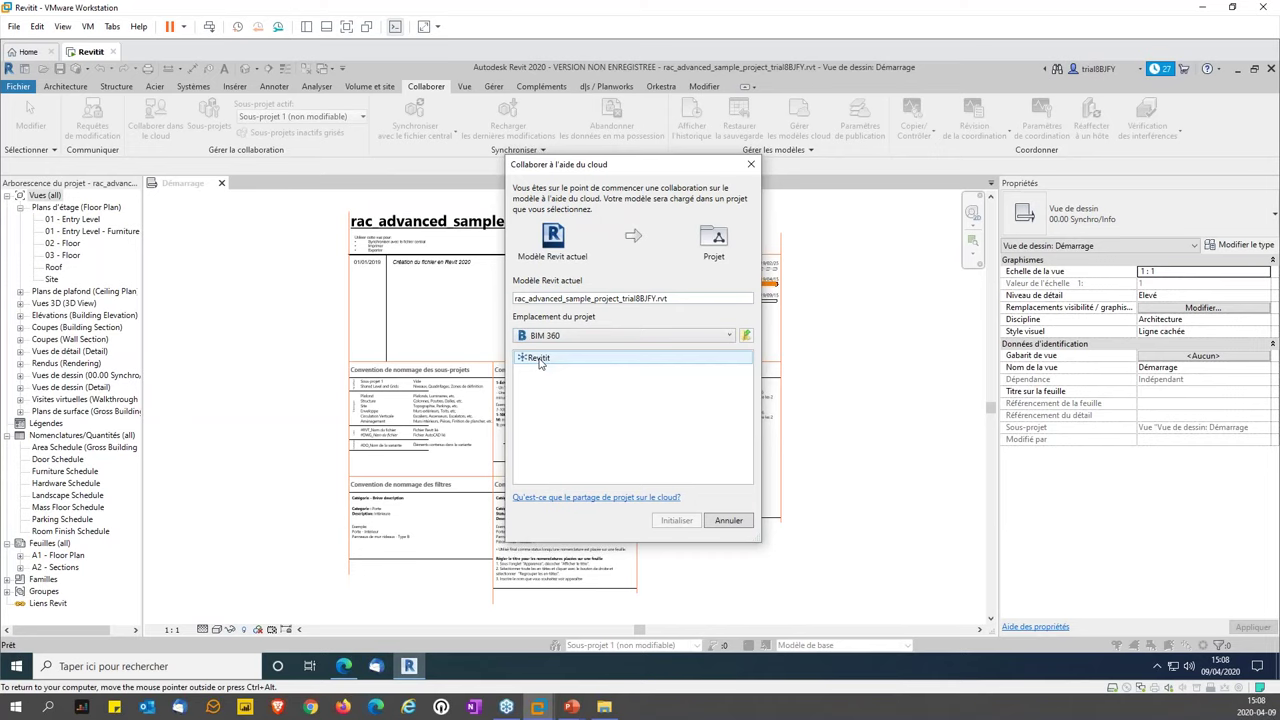
left_click(537, 364)
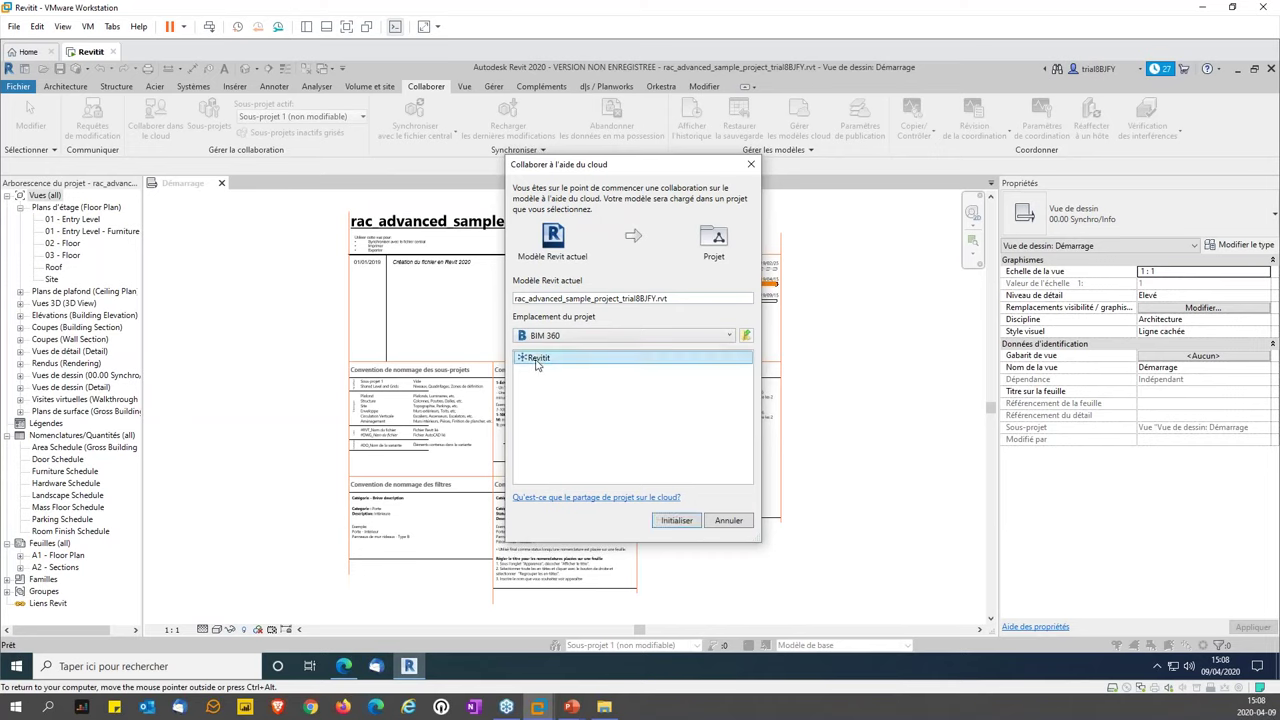
double_click(536, 362)
double_click(548, 358)
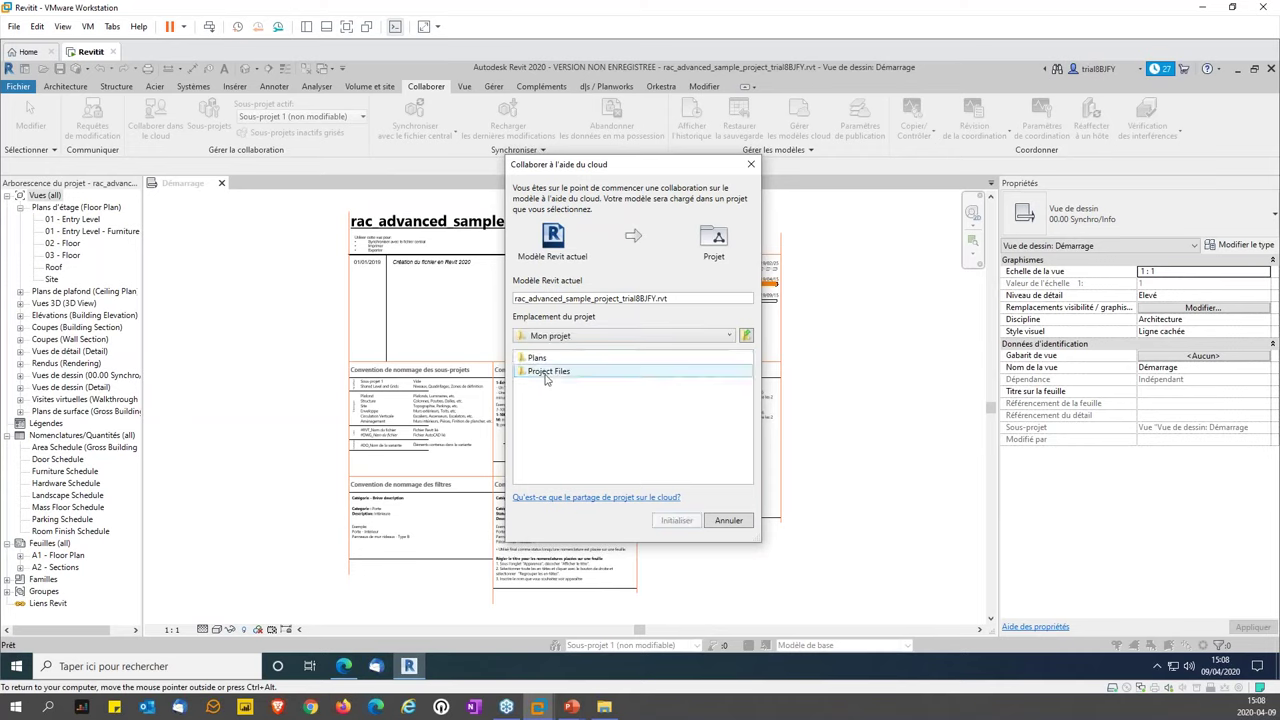
left_click(546, 372)
double_click(546, 372)
left_click(548, 359)
double_click(550, 362)
left_click(550, 371)
double_click(550, 371)
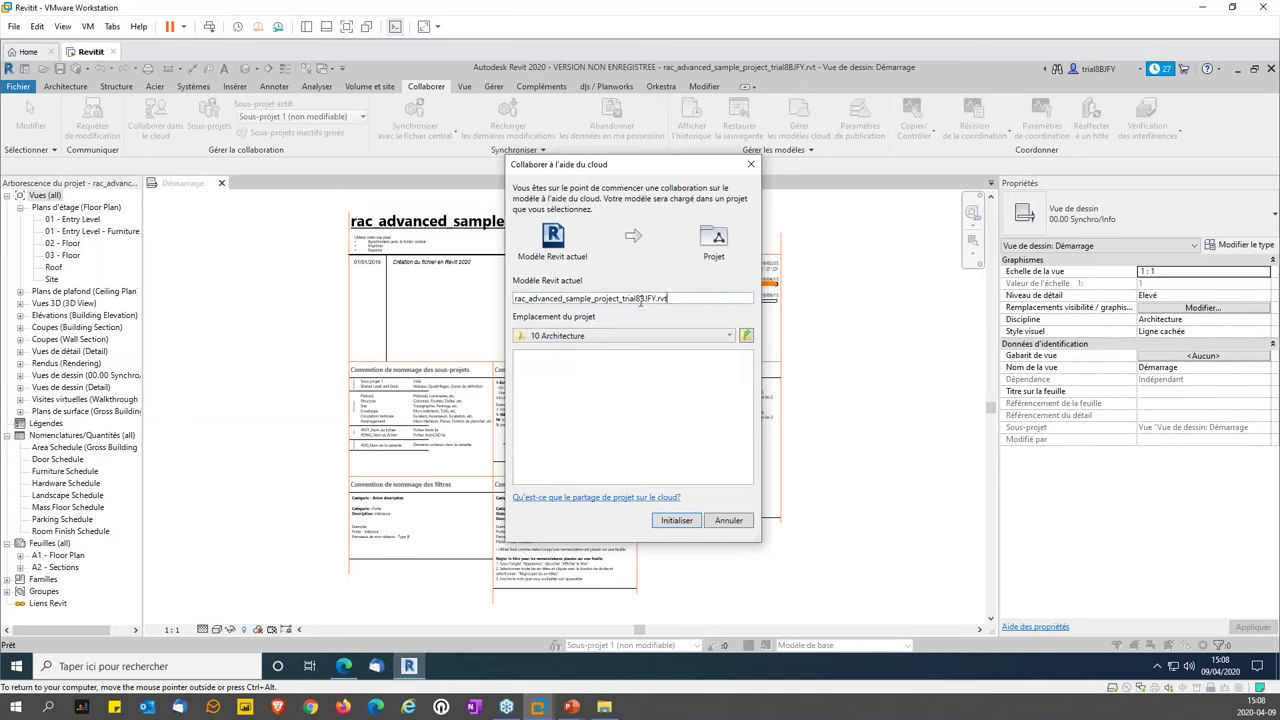
Step: Trim the model name to rac_advanced_sample_project and initialise cloud collaboration
left_click_drag(621, 298, 726, 300)
key("BackSpace")
left_click(679, 522)
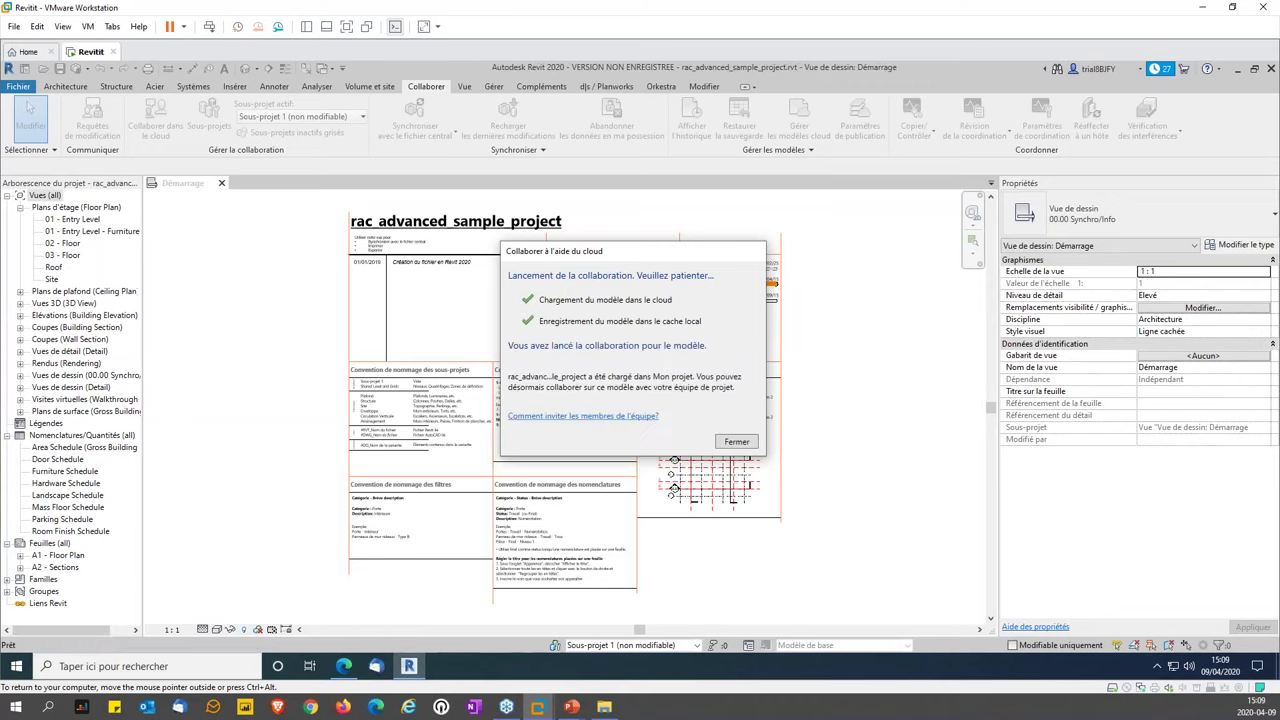
Step: Dismiss the finished cloud upload confirmation and start synchronising with central
left_click(749, 443)
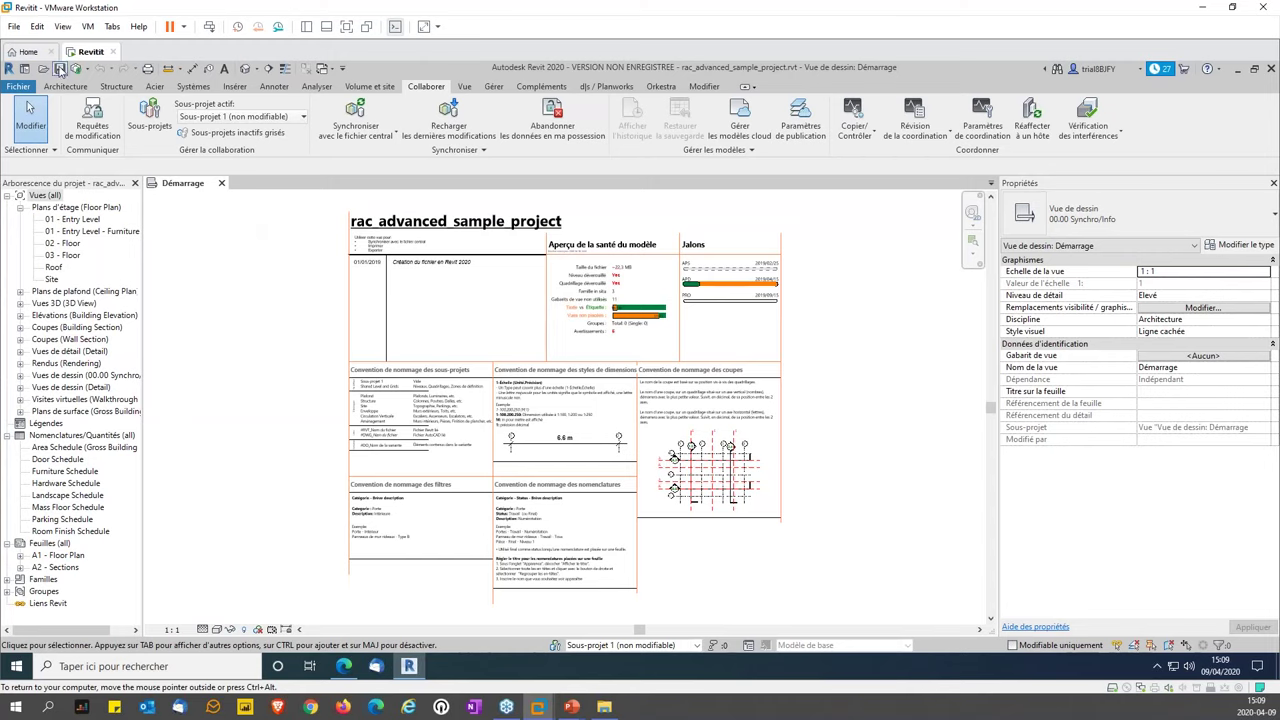
left_click(60, 69)
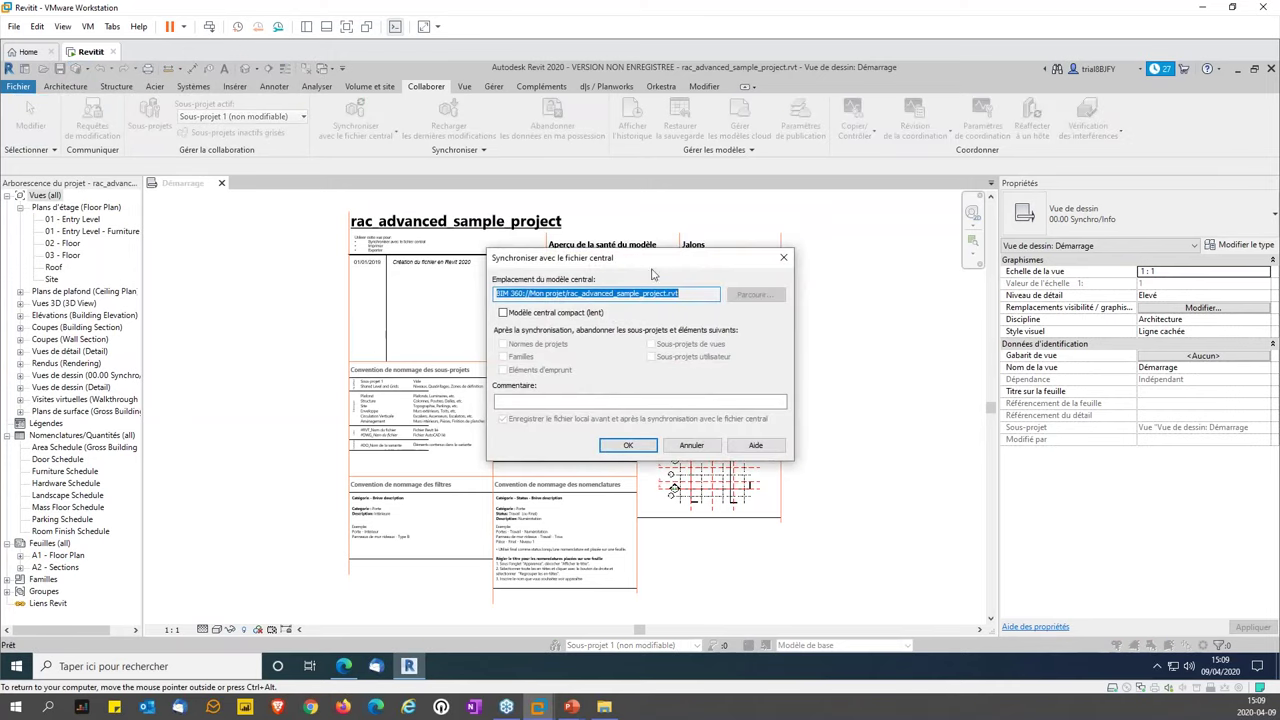
Step: Synchronise with the BIM 360 central model and close the Démarrage view
left_click_drag(666, 259, 662, 219)
left_click(634, 407)
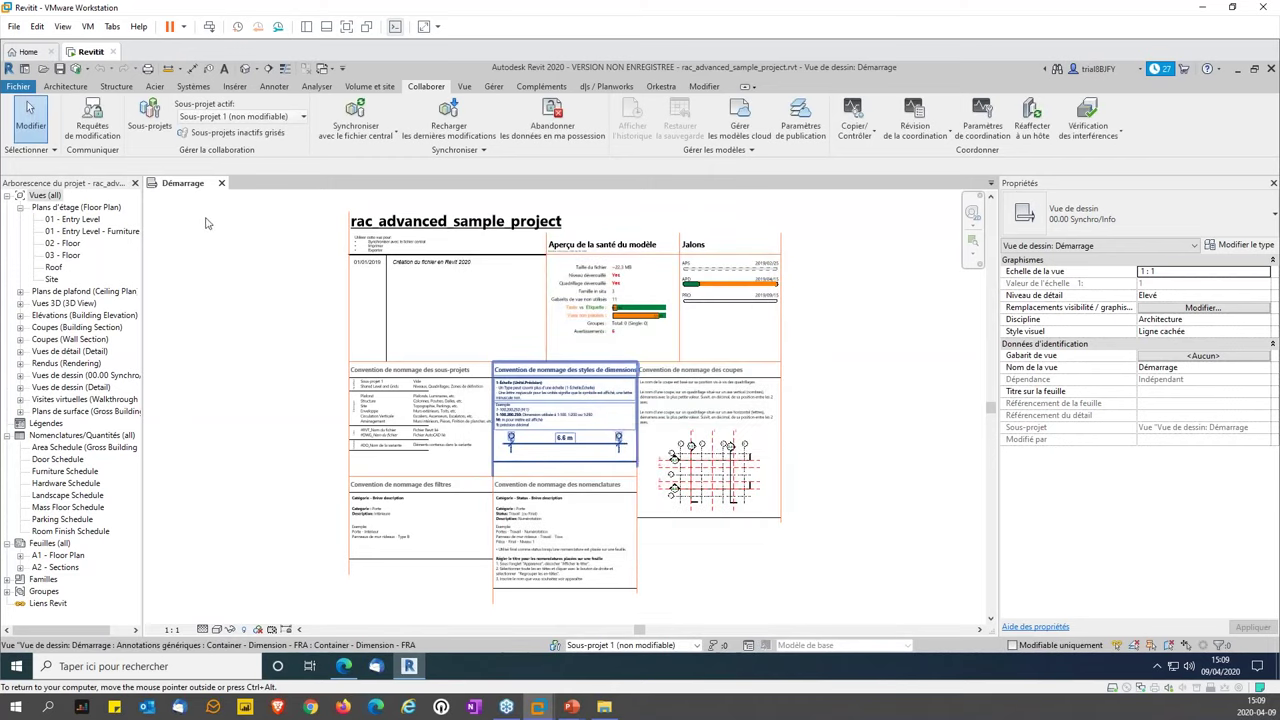
left_click(552, 130)
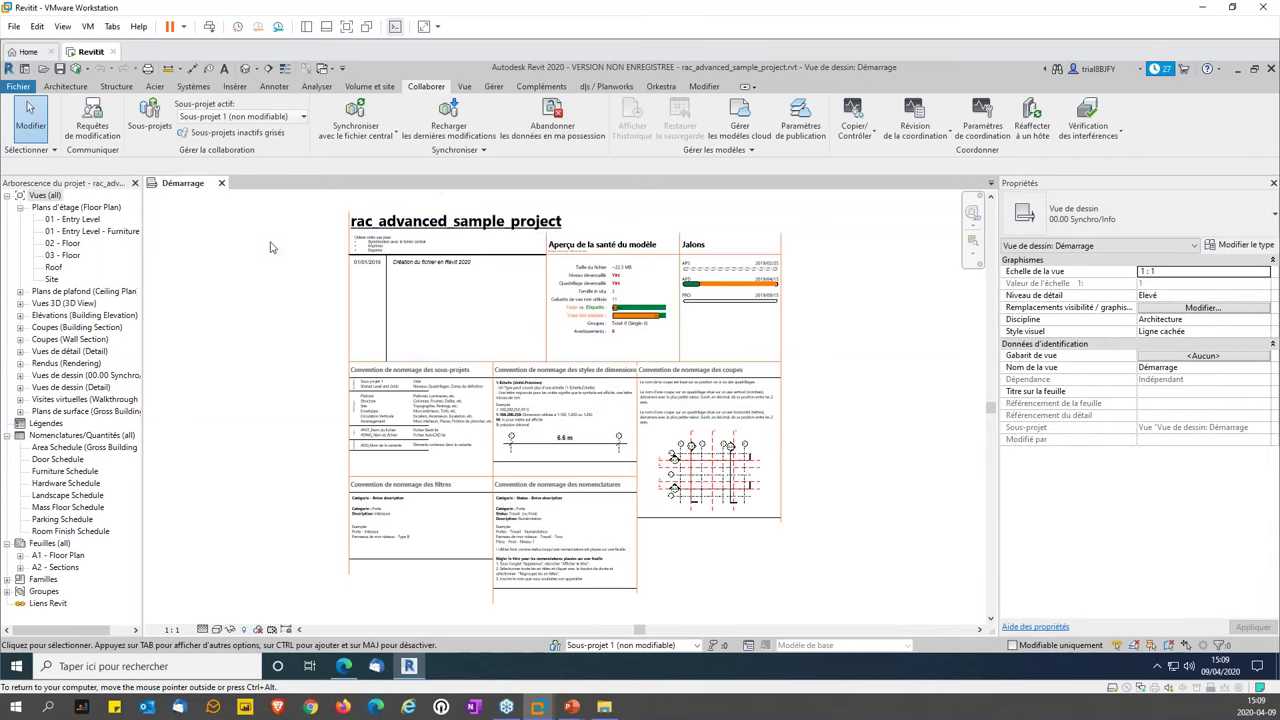
left_click(221, 183)
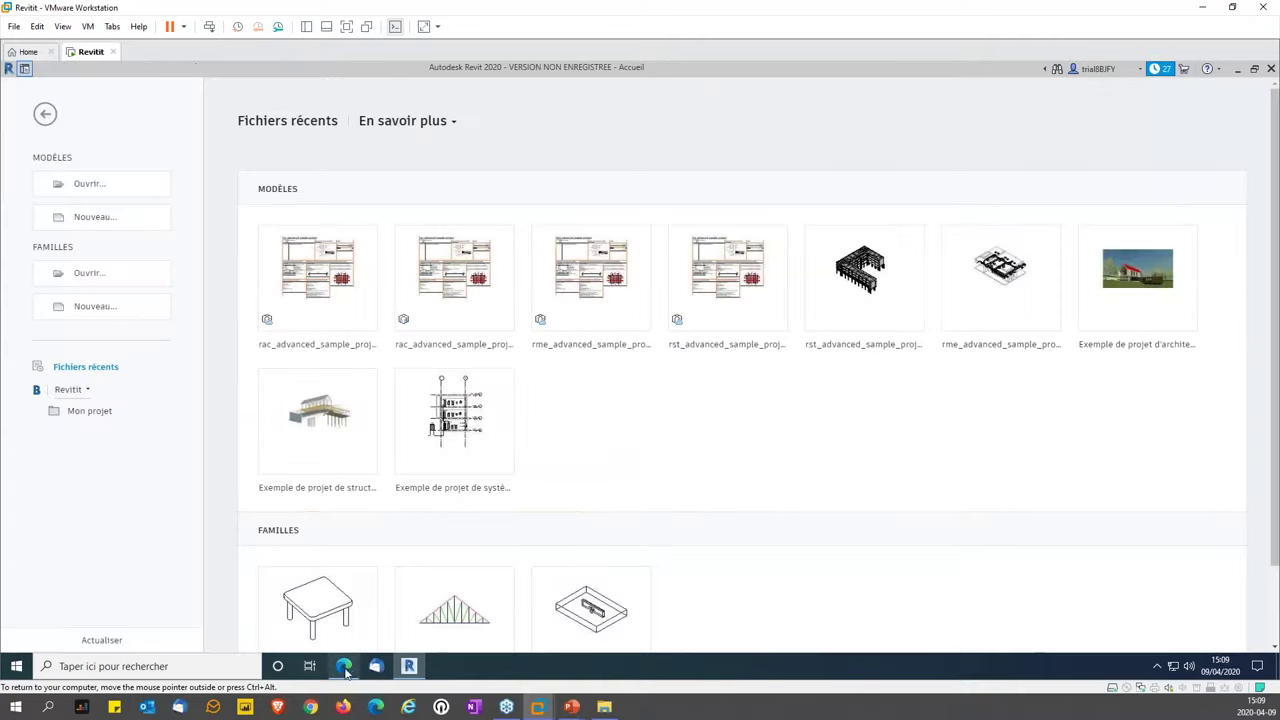
left_click(344, 666)
Step: Refresh 10 Architecture in BIM 360 Docs to verify the V2 file, then return to Revit
left_click(102, 397)
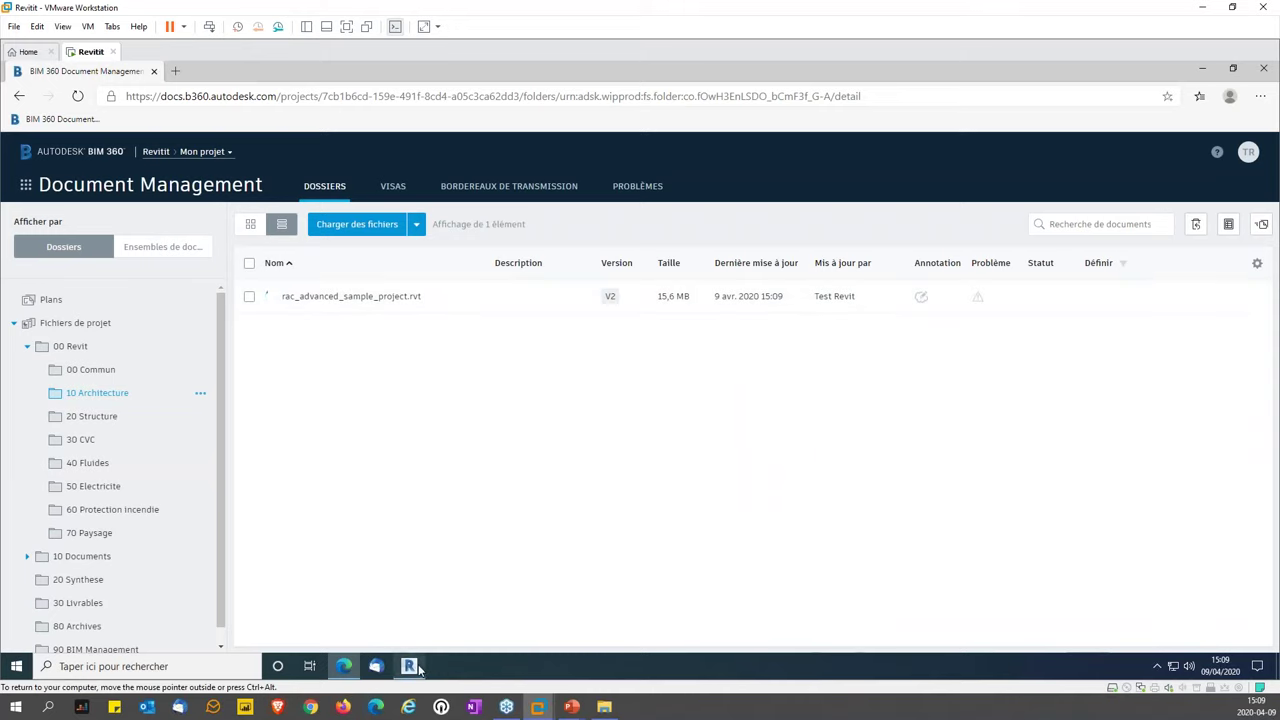
left_click(409, 666)
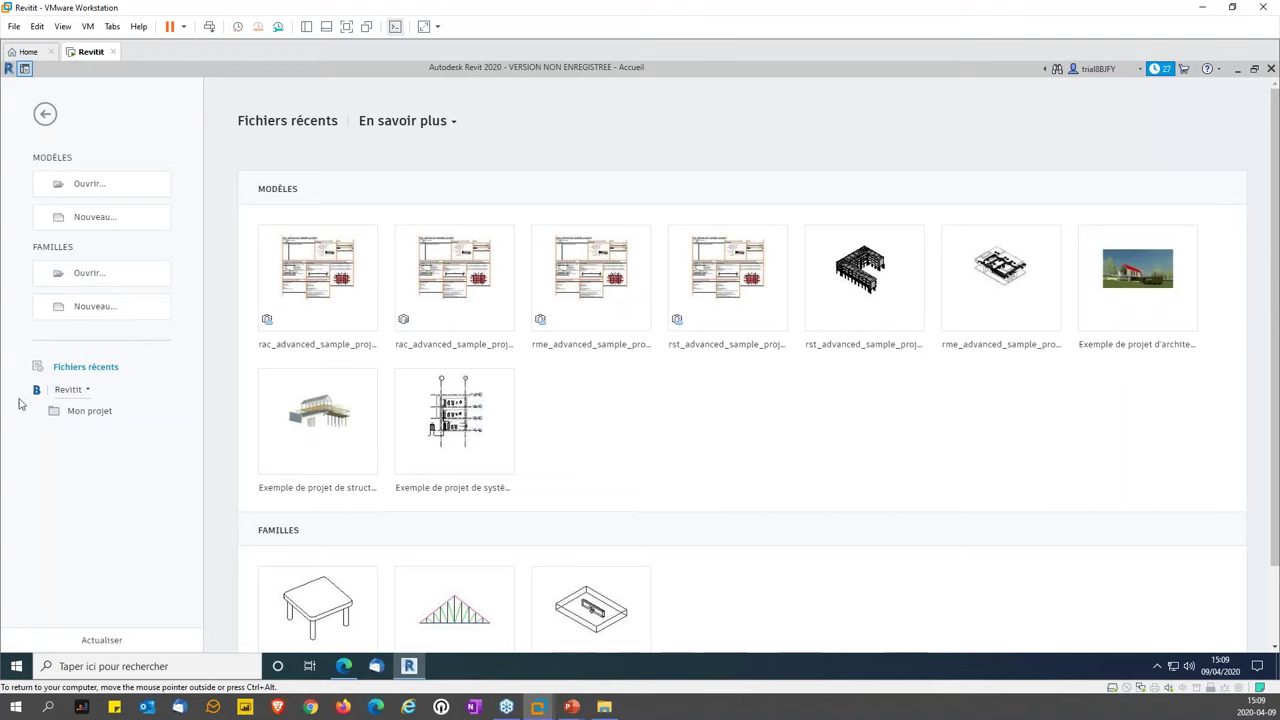
Step: Open rac_advanced_sample_project from Mon projet > Project Files > 00 Revit > 10 Architecture with all worksets
left_click(86, 418)
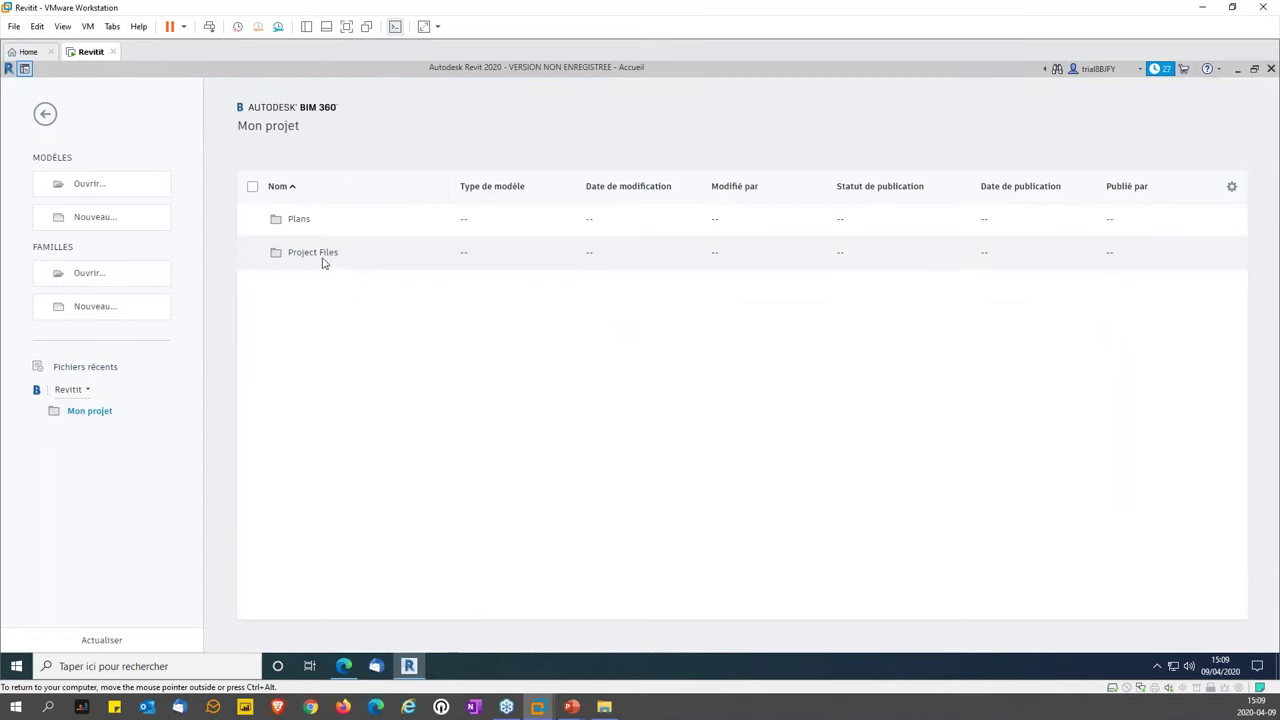
left_click(328, 253)
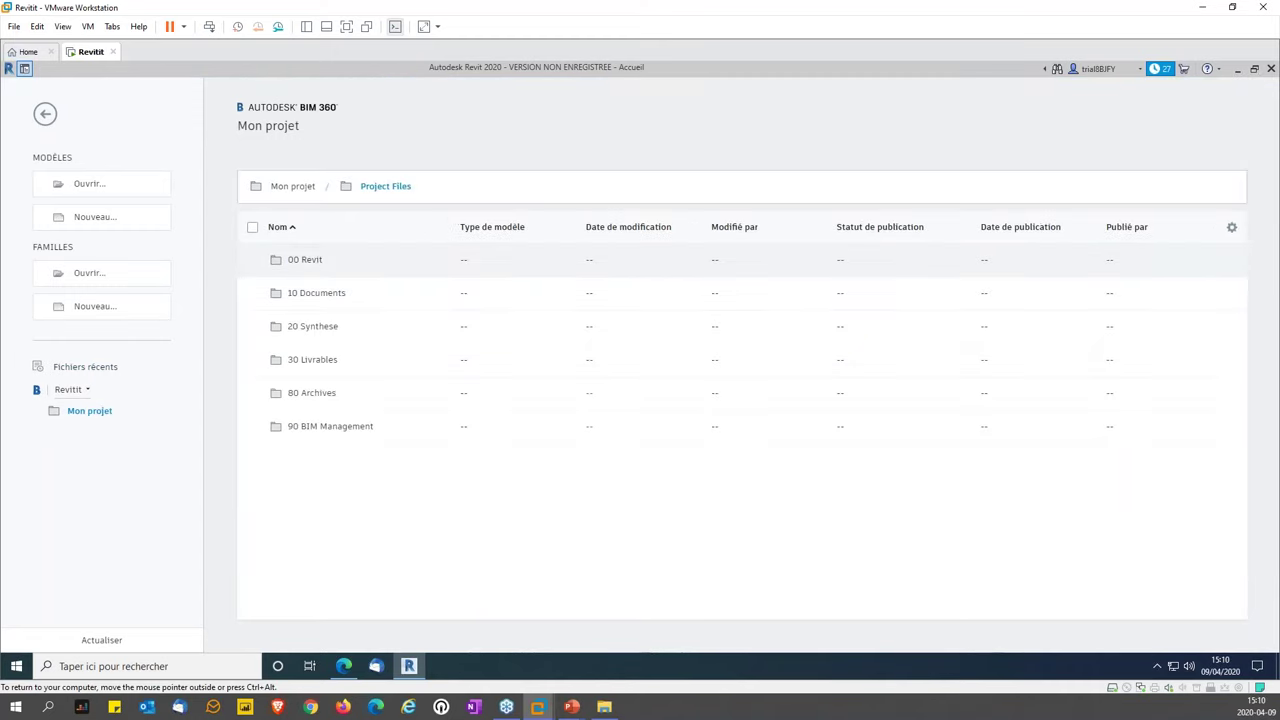
left_click(311, 262)
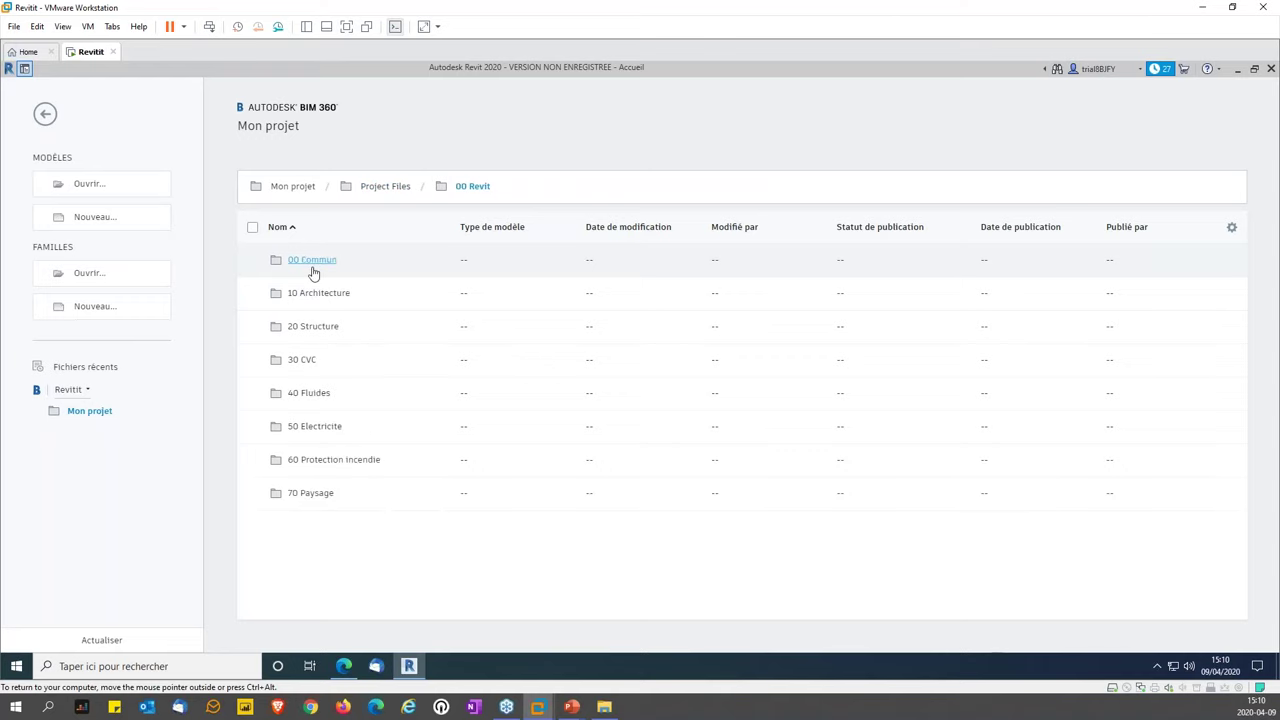
left_click(329, 295)
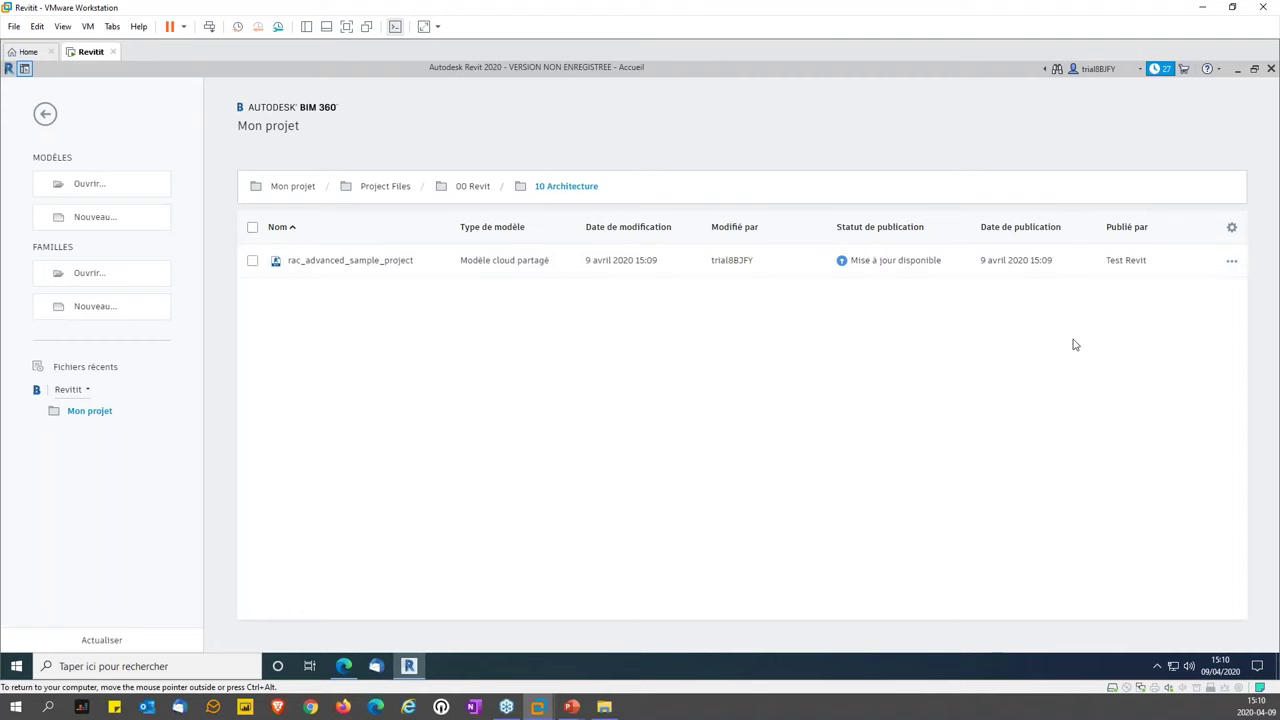
left_click(1233, 262)
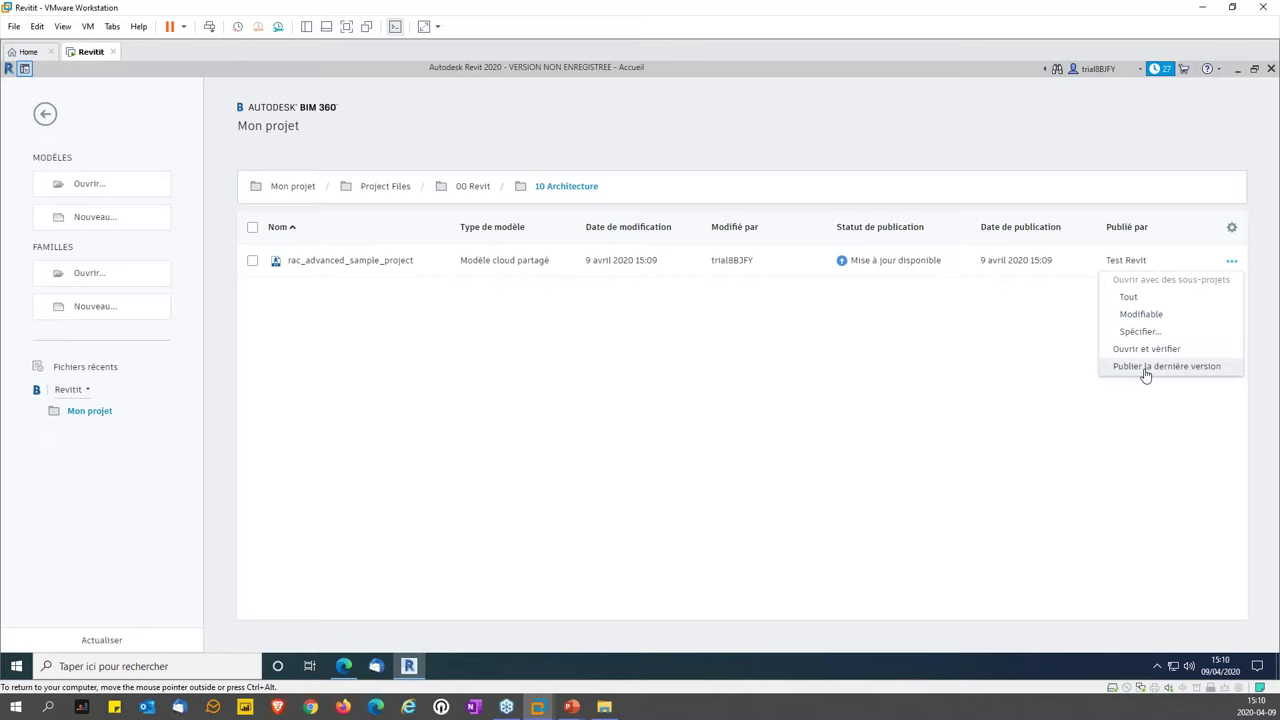
left_click(1142, 304)
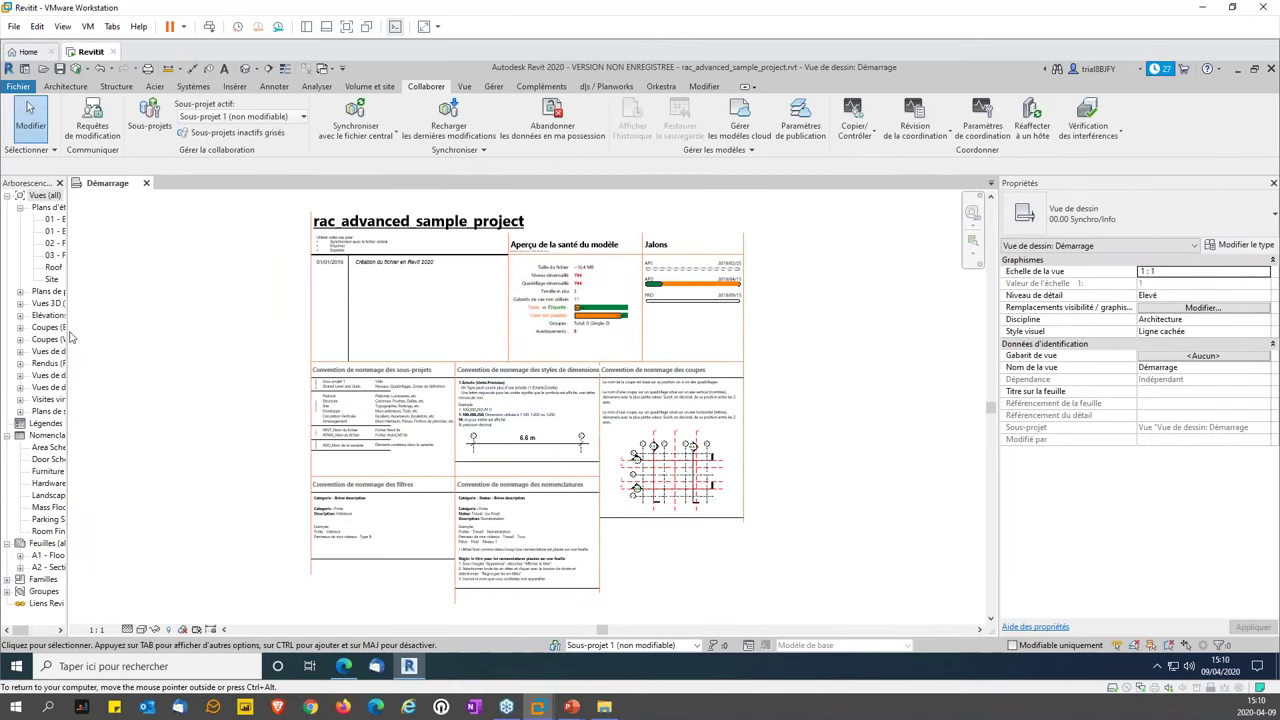
left_click_drag(70, 338, 174, 338)
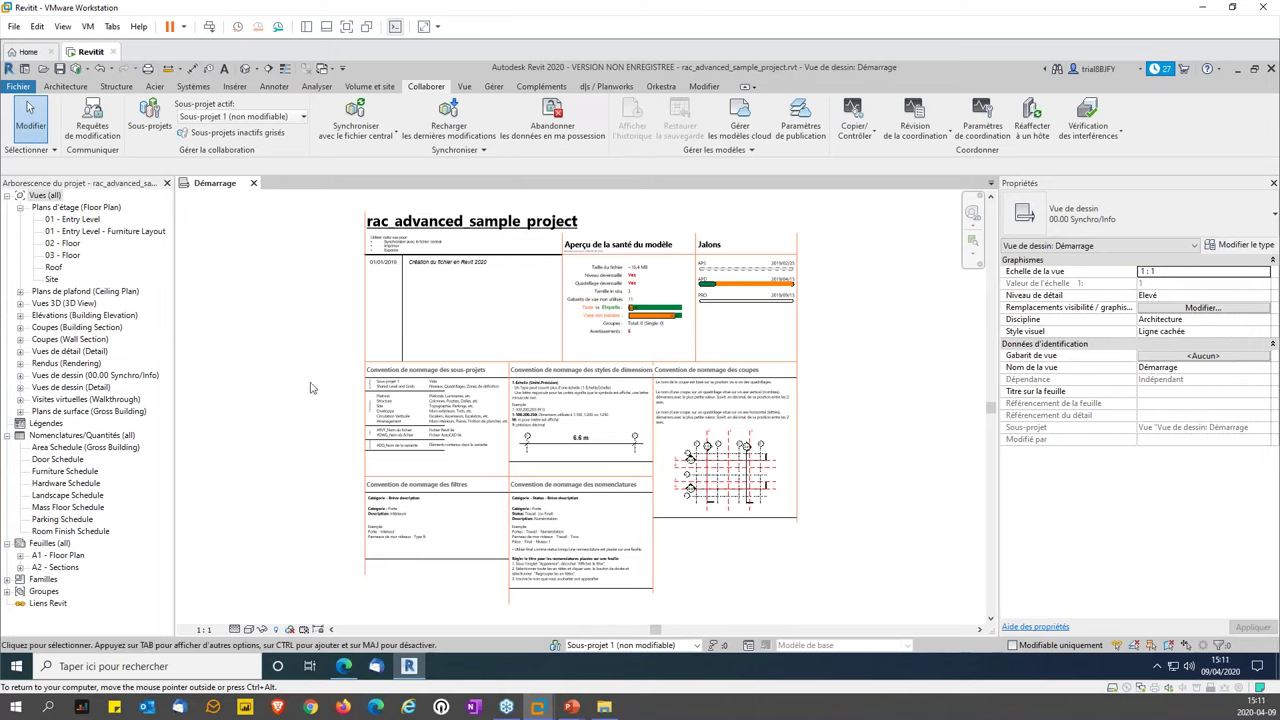
right_click(272, 317)
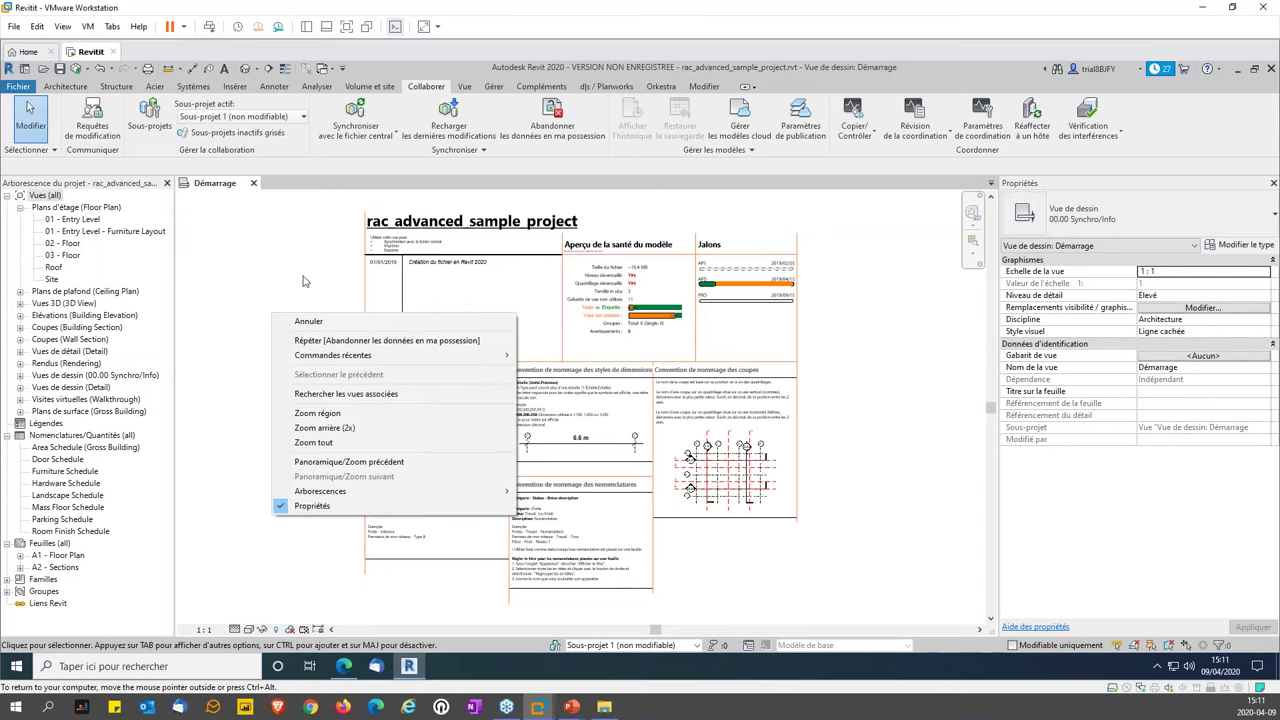
left_click(305, 281)
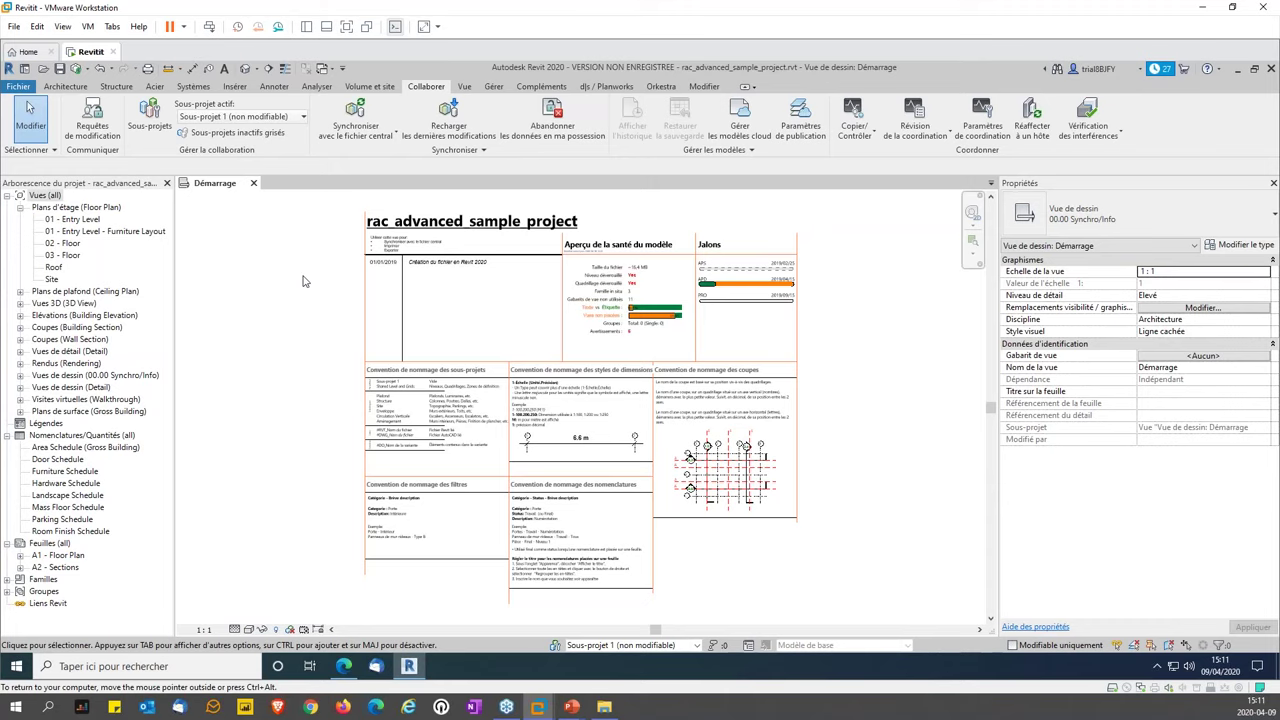
scroll(217, 229, "up", 1)
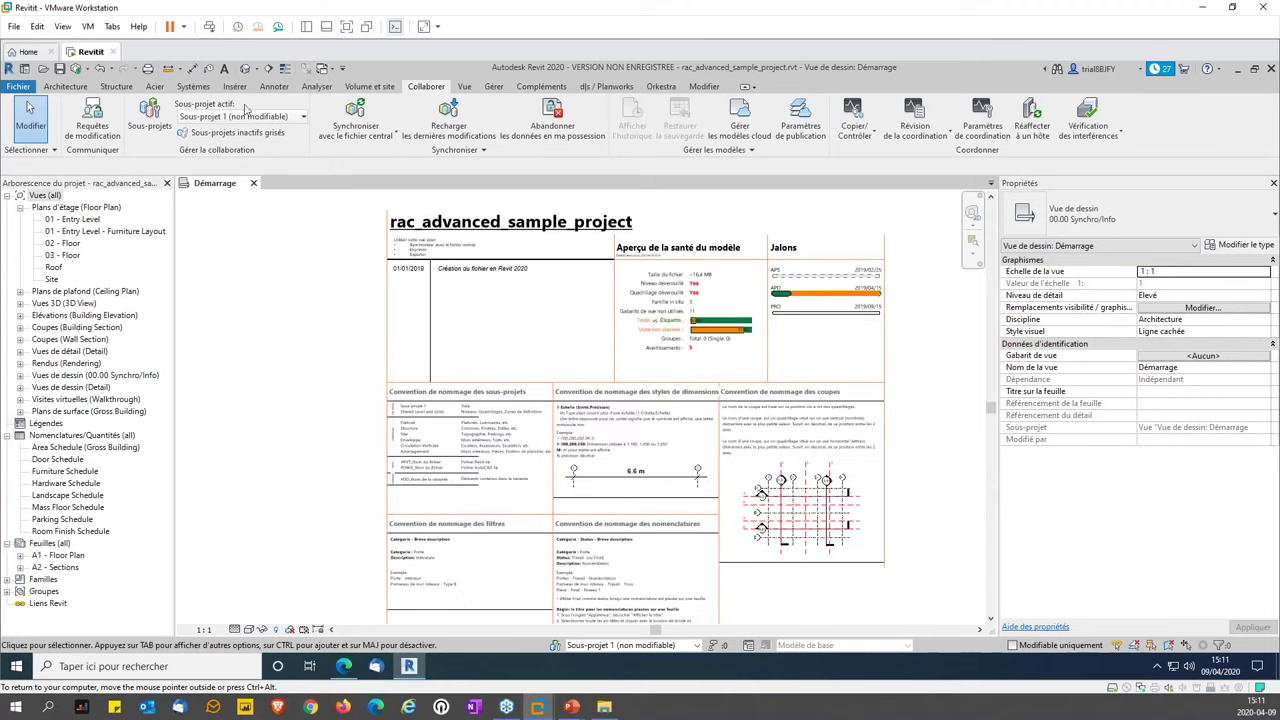
left_click(245, 68)
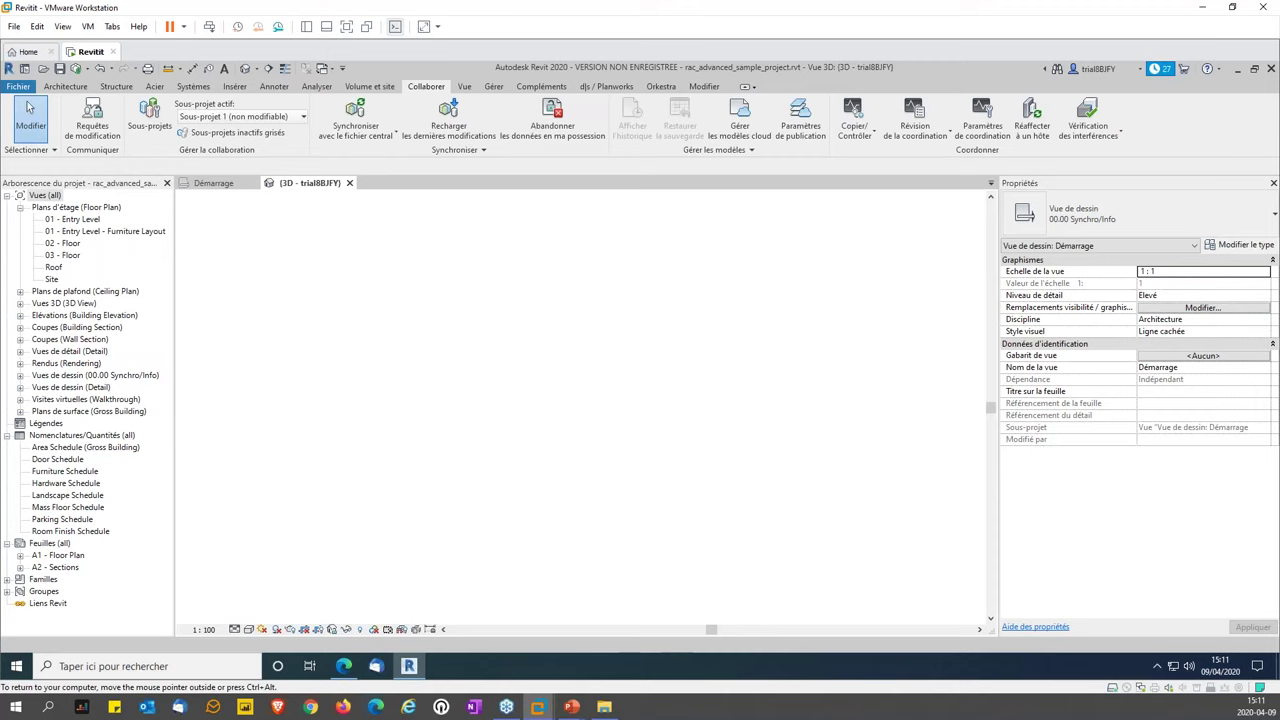
Step: Close the 3D - trial8BJFY view tab
left_click(349, 183)
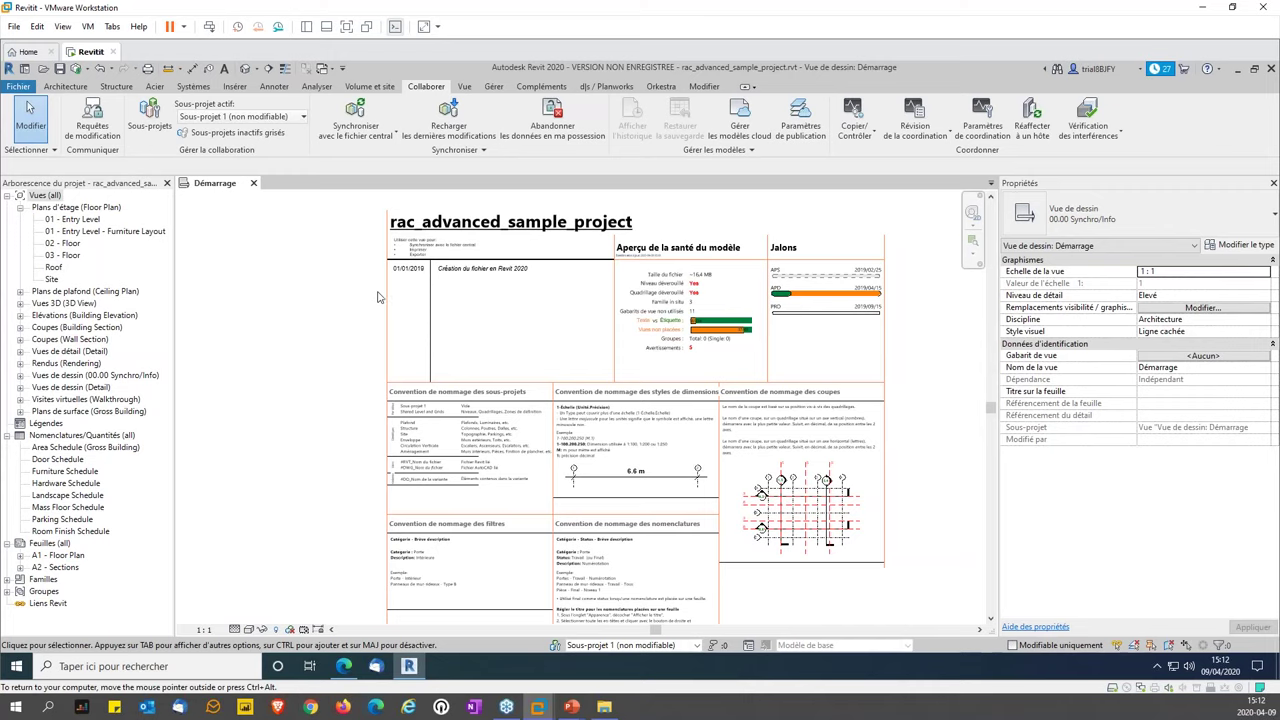
Step: Enable the Jeu 1 set in Publish Settings and rename it Publication BIM 360
left_click(805, 130)
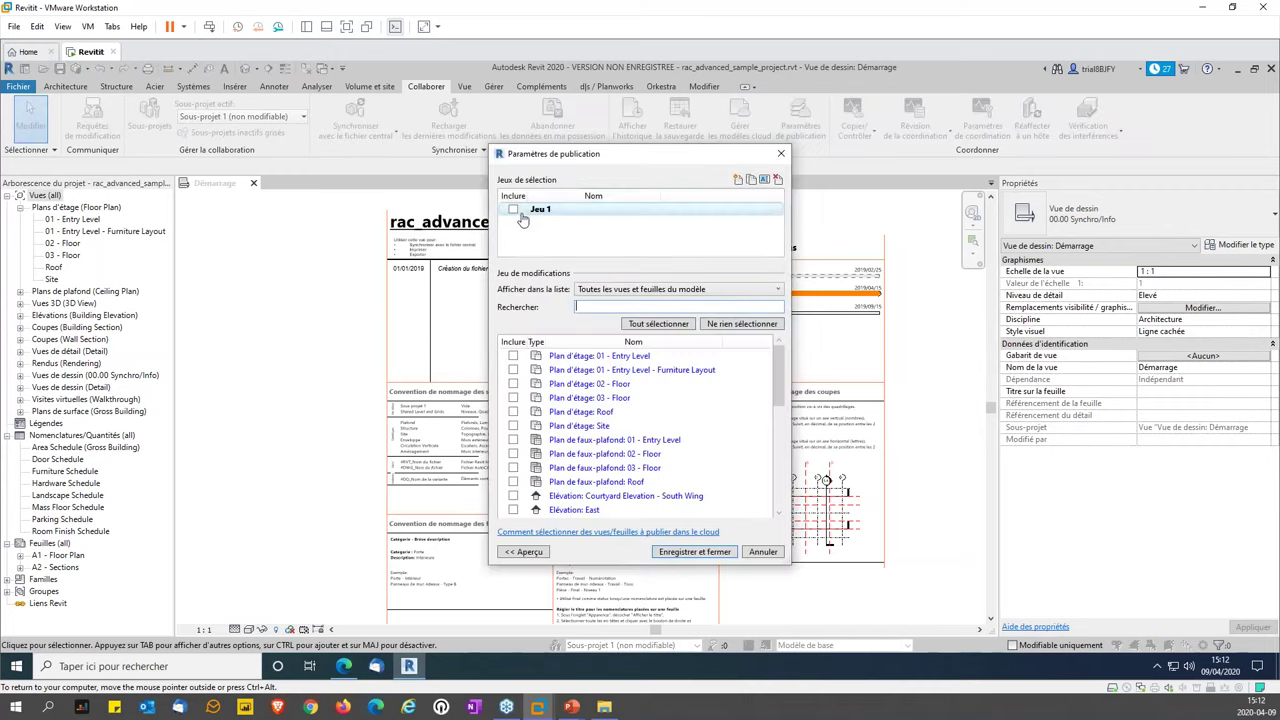
left_click(513, 209)
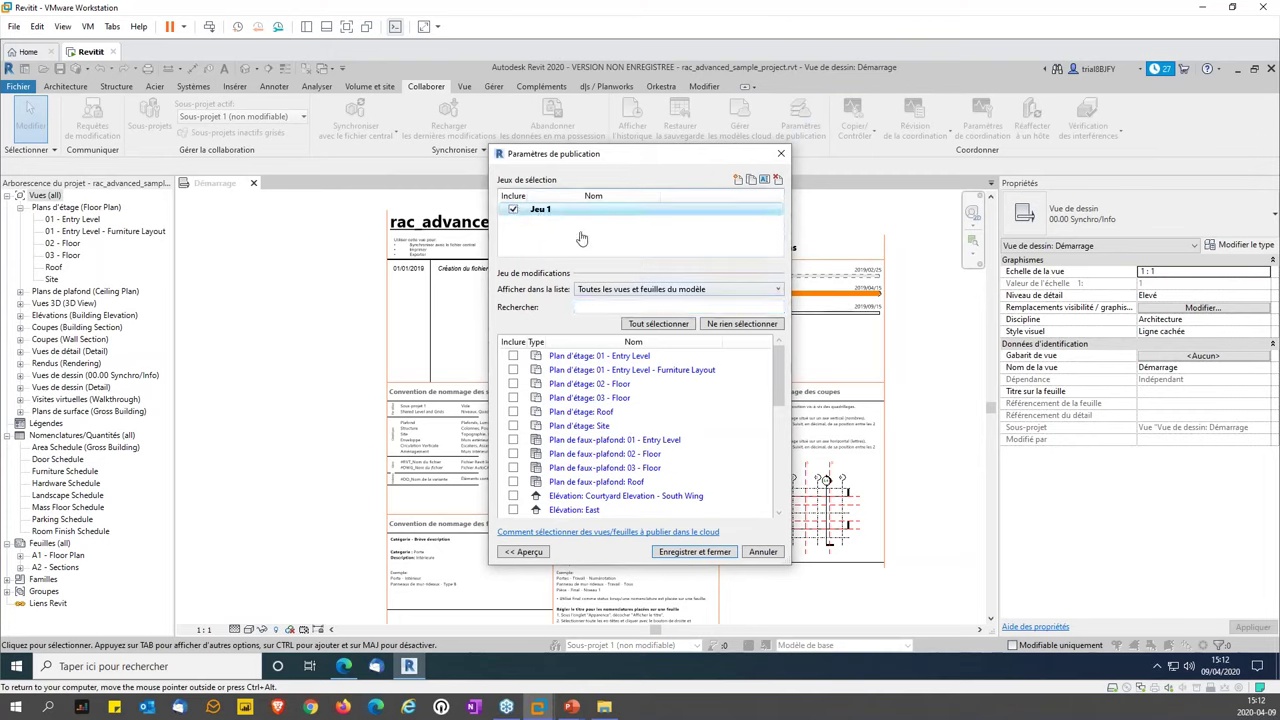
left_click(568, 214)
left_click(764, 181)
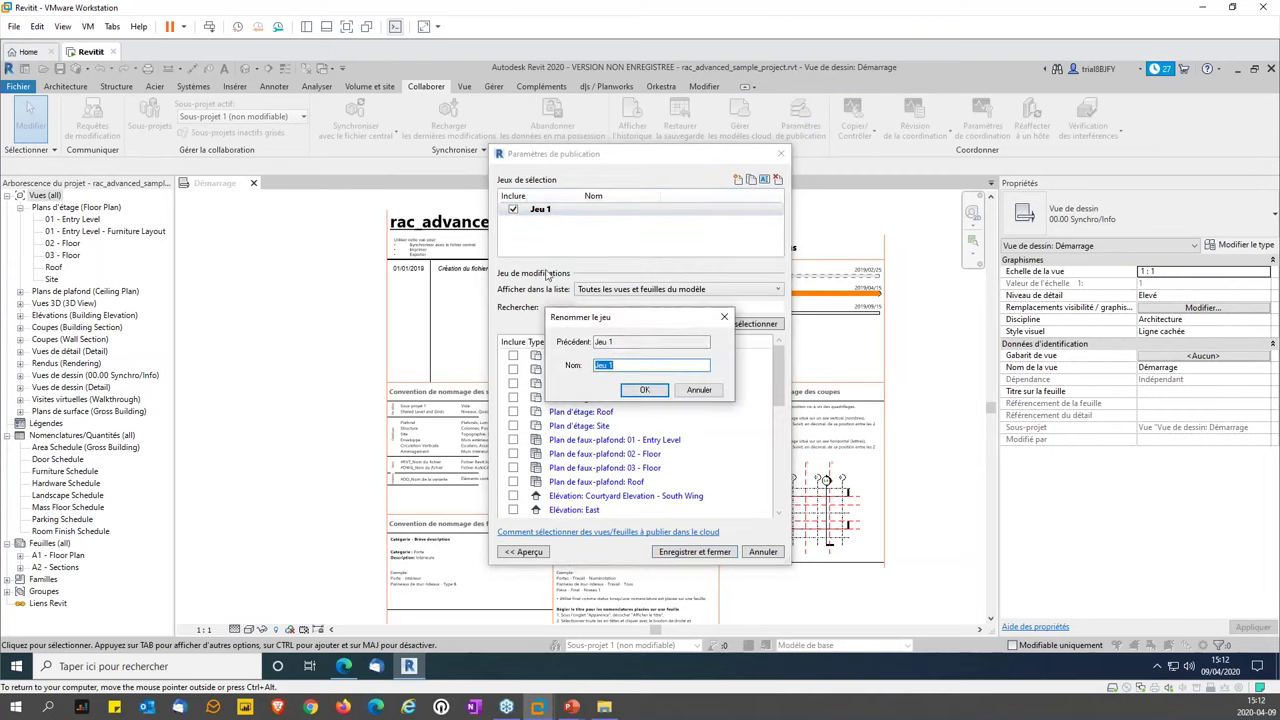
type("Publicti")
type("ationBIM 30")
key("BackSpace")
type("60")
left_click(658, 391)
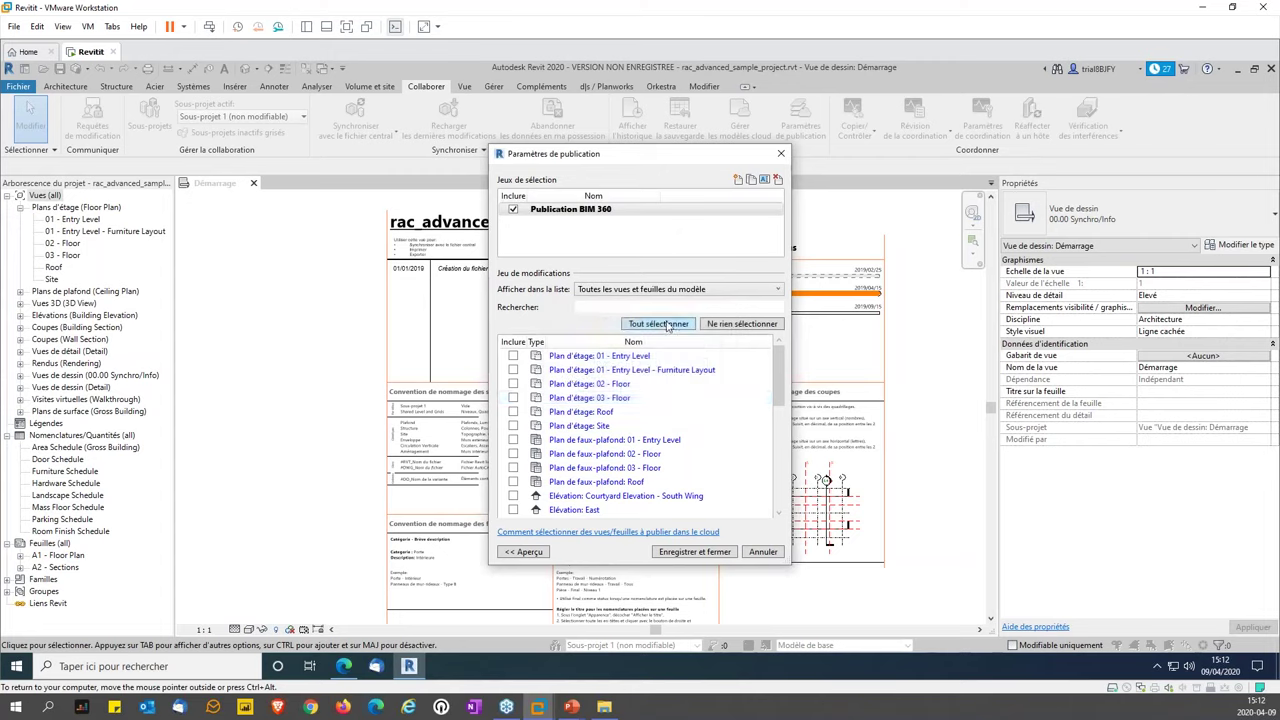
Step: Add the {3D} view and sheets A1 and A2 to the set
left_click(672, 290)
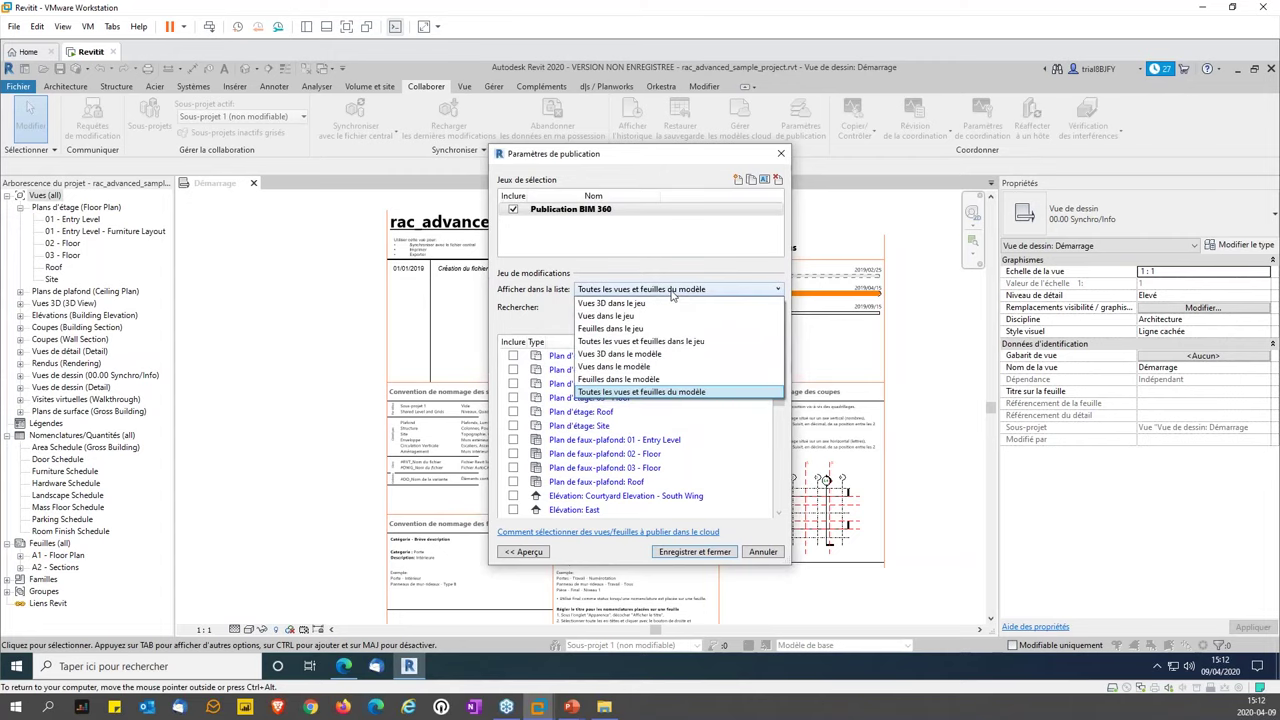
left_click(684, 354)
left_click(513, 369)
left_click(662, 289)
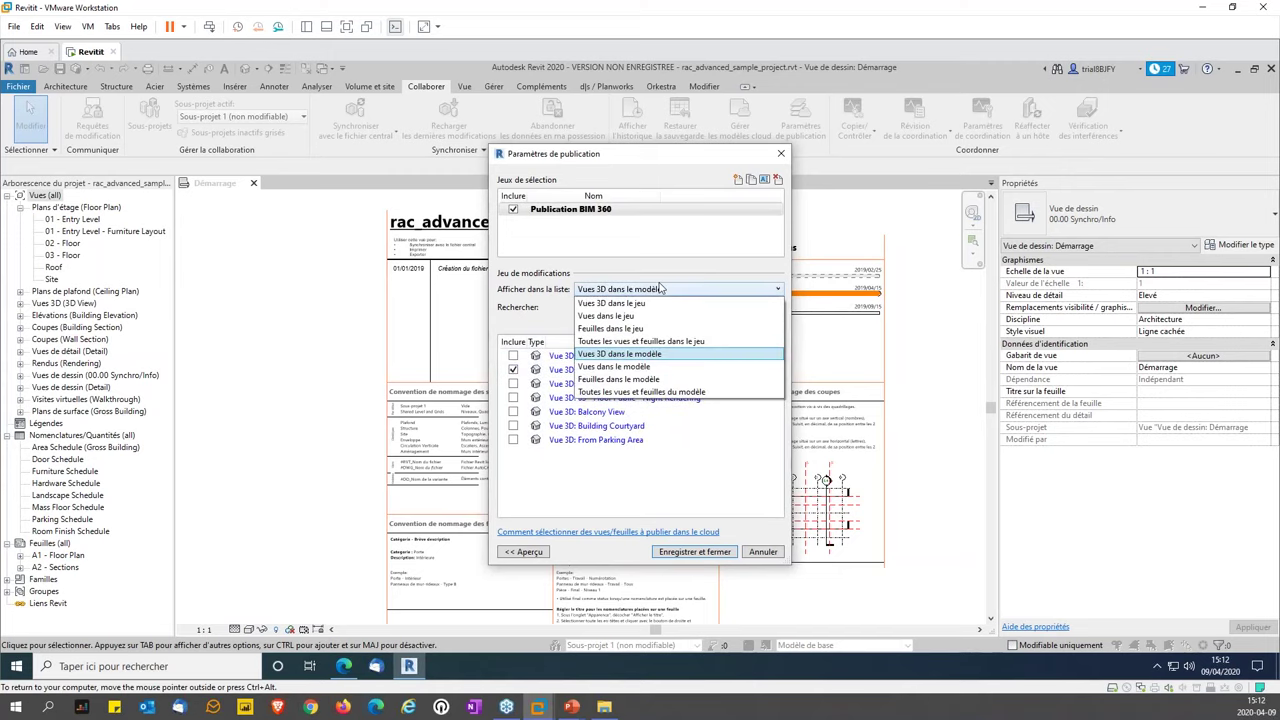
left_click(649, 380)
left_click(513, 356)
left_click(513, 369)
Step: Add the 01 - Entry Level and 02 - Floor plan views to the set
left_click(632, 292)
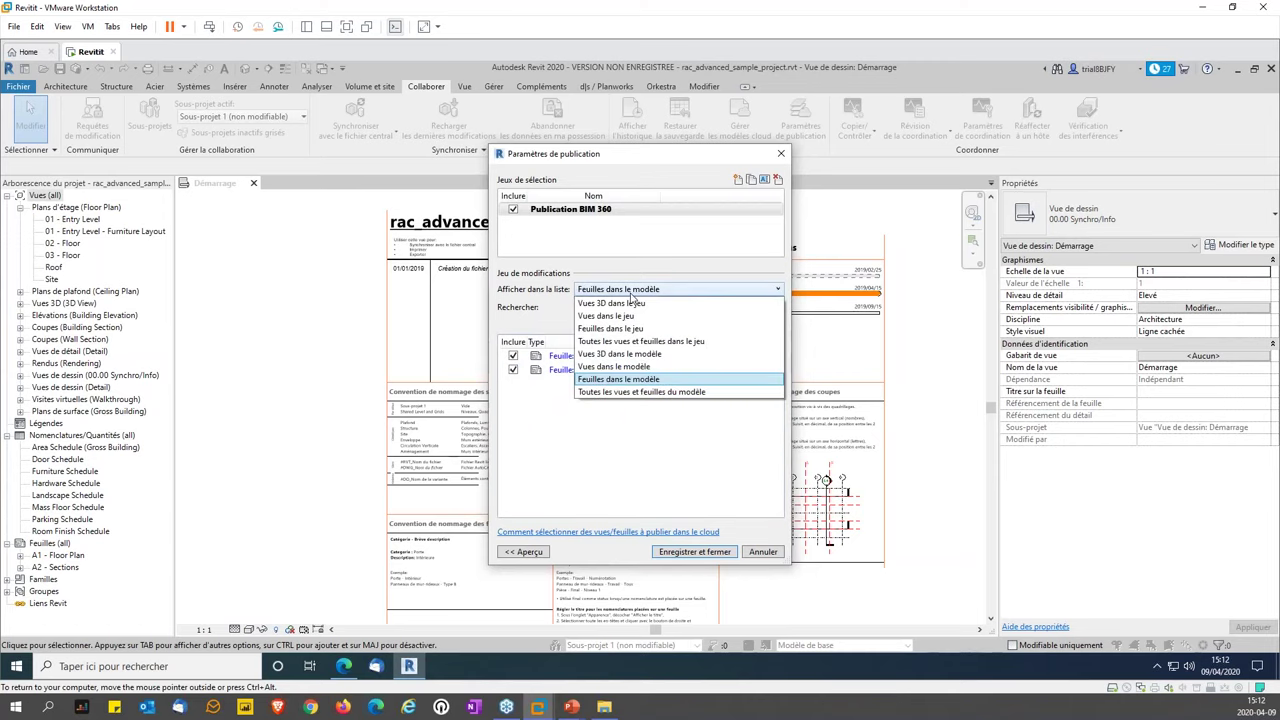
left_click(630, 379)
left_click(620, 292)
left_click(625, 376)
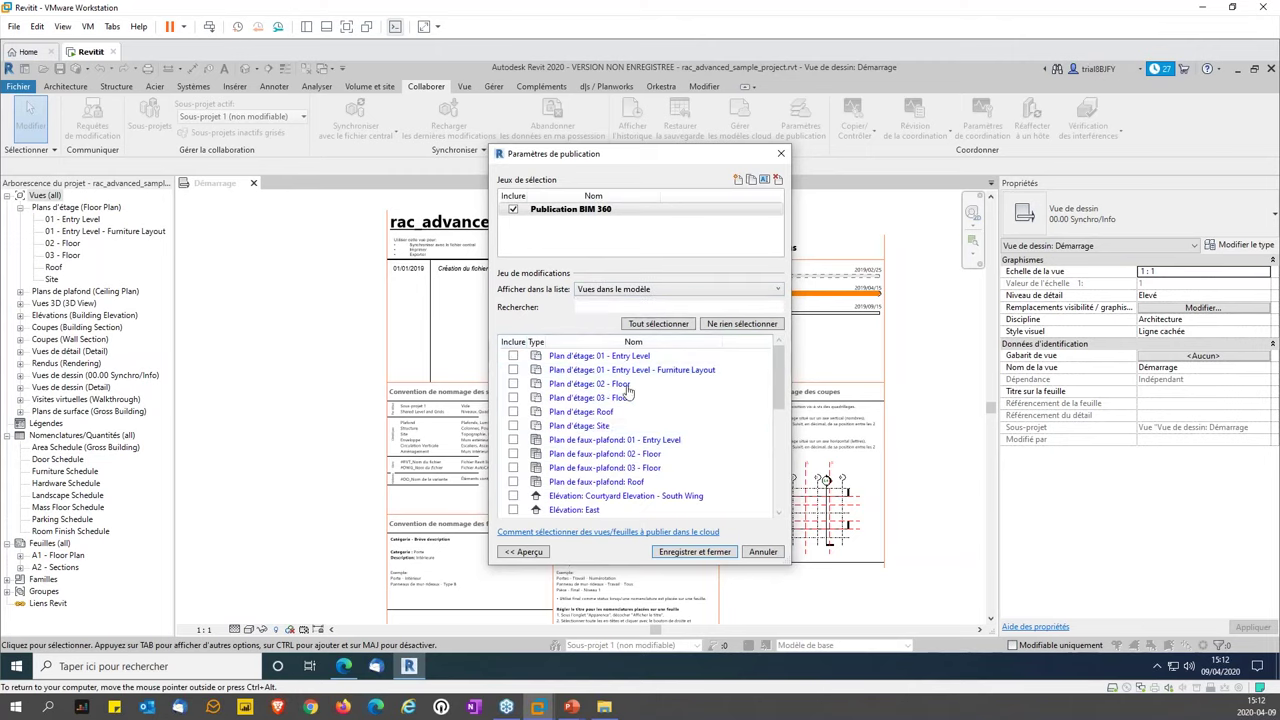
left_click(513, 356)
left_click(513, 384)
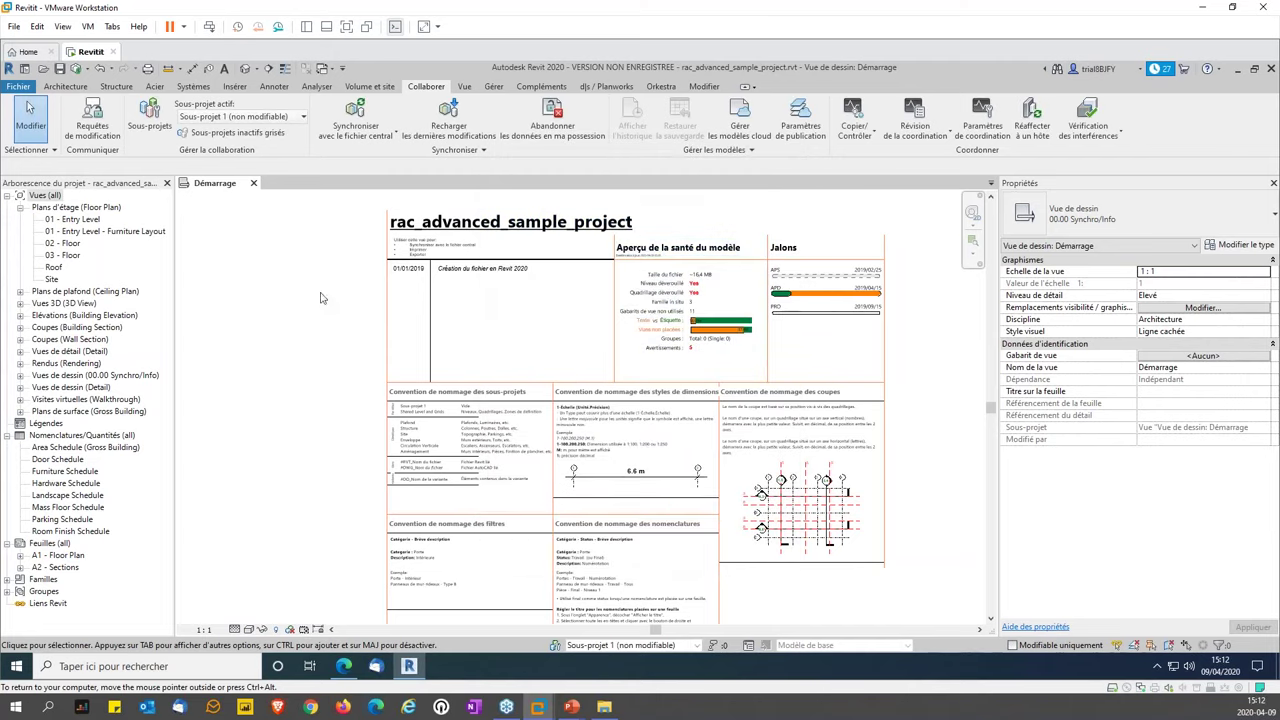
Step: Synchronise with the BIM 360 central model, relinquishing worksets and borrowed elements
left_click(77, 69)
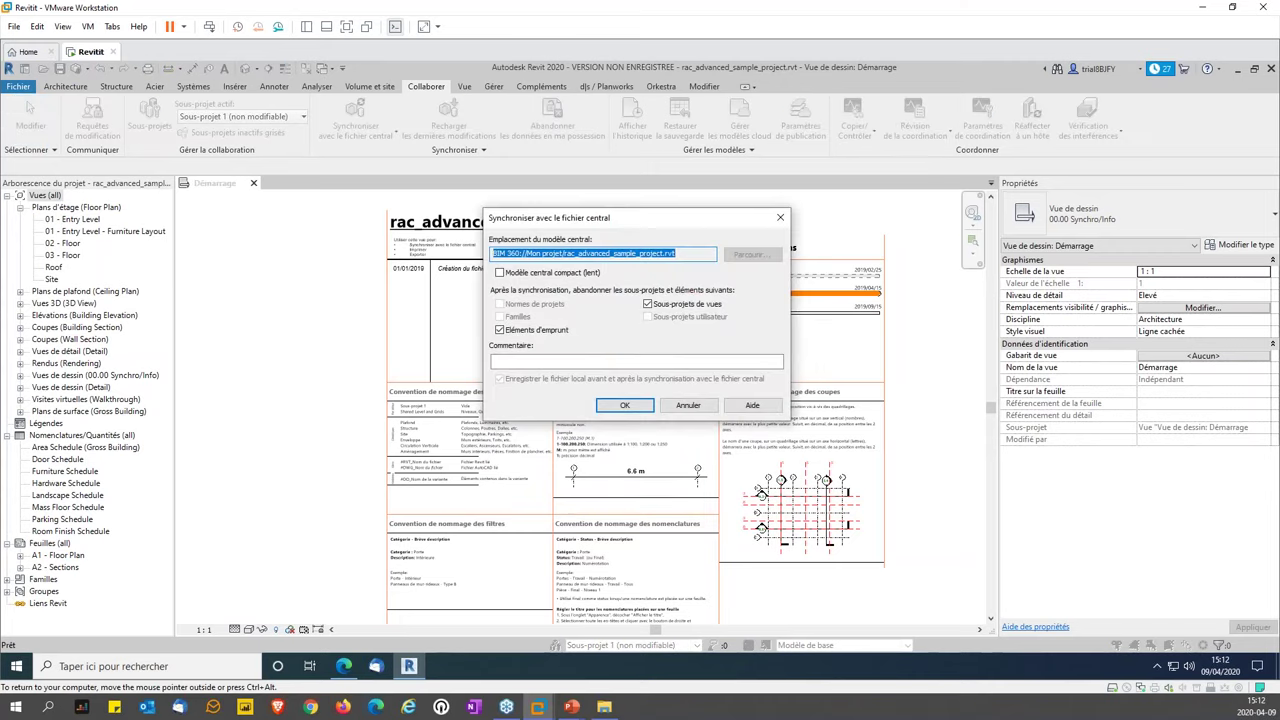
left_click(601, 407)
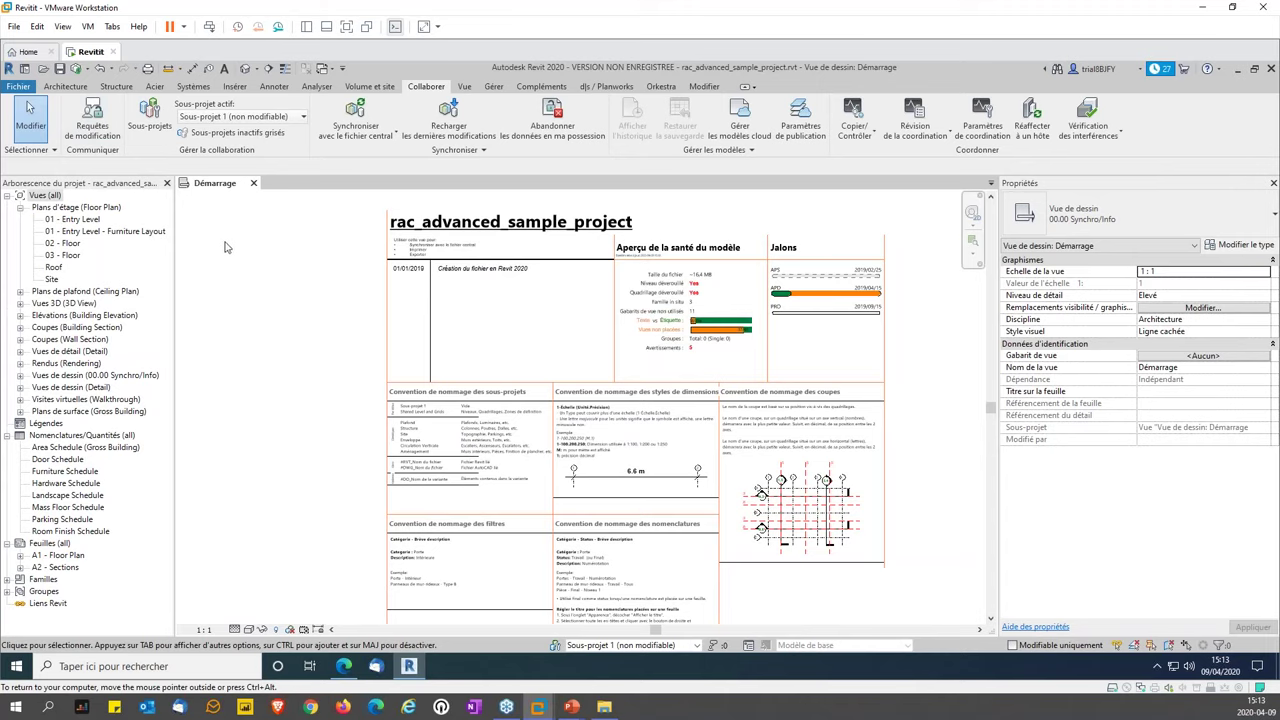
left_click(246, 68)
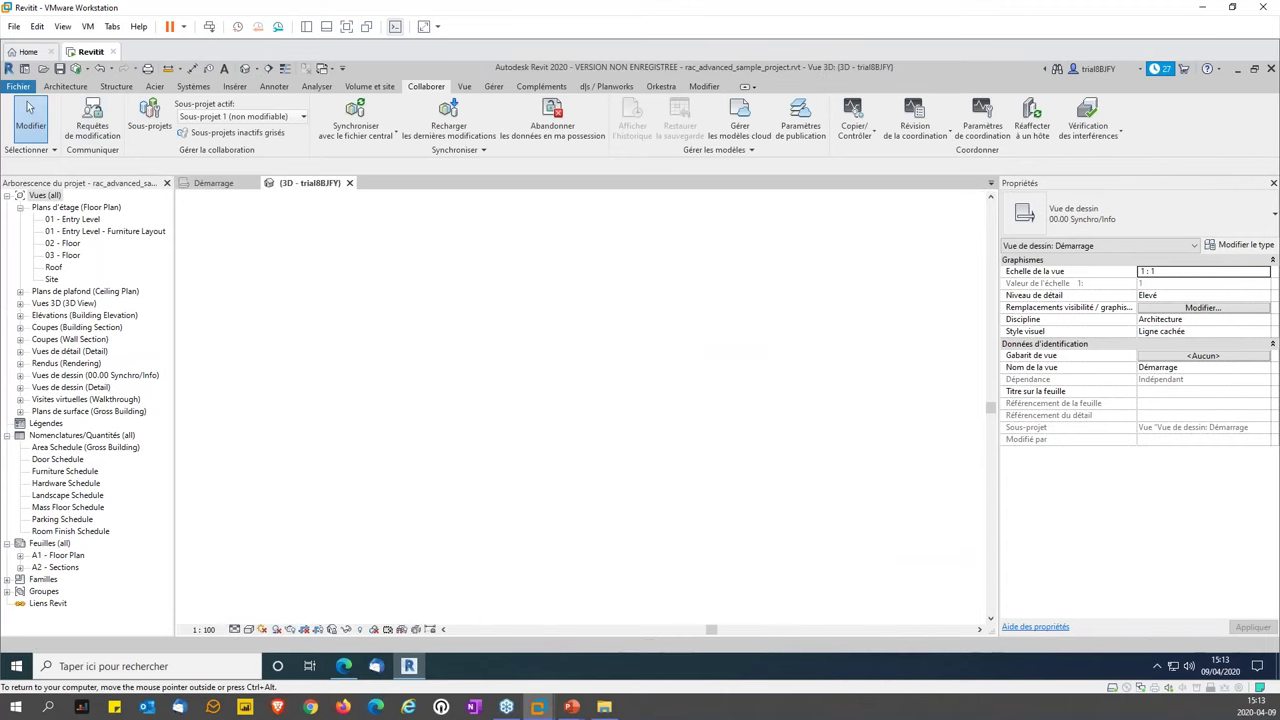
Step: Link rst_advanced_sample_project.rvt from 00 Revit > 20 Structure, origin to origin
right_click(48, 603)
left_click(101, 528)
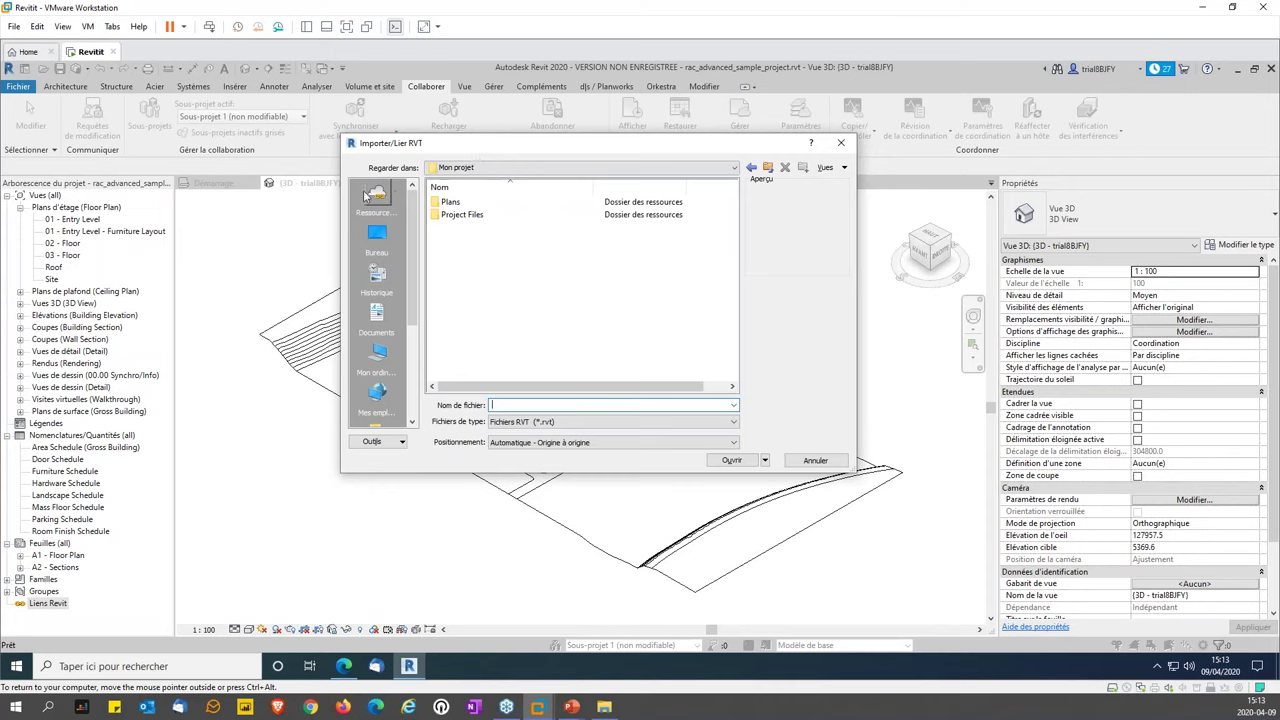
left_click(474, 215)
double_click(474, 215)
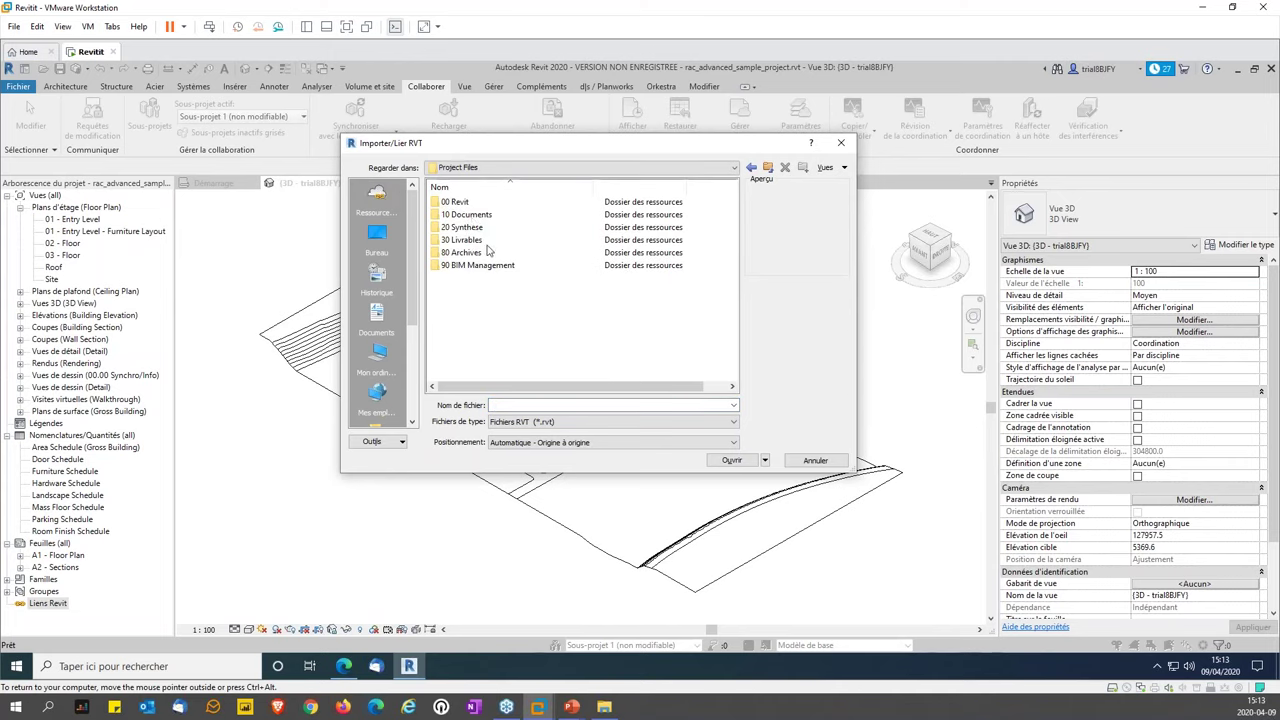
double_click(468, 203)
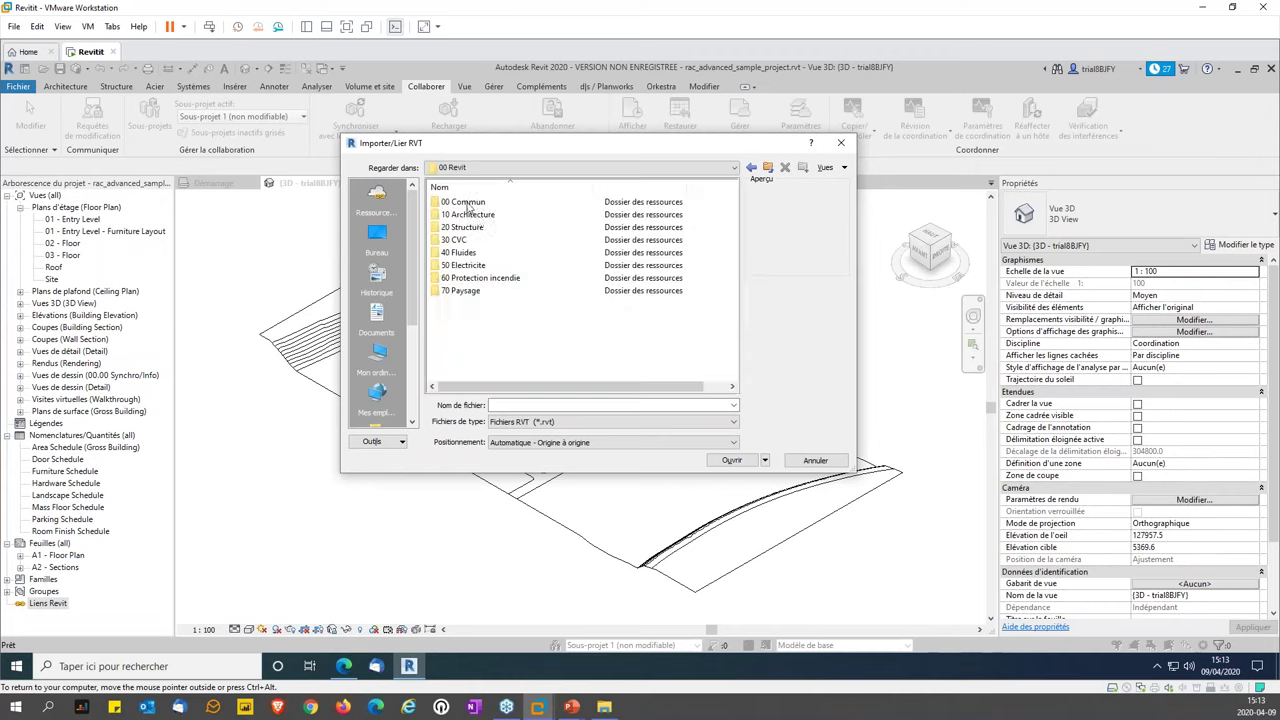
left_click(478, 227)
key("Return")
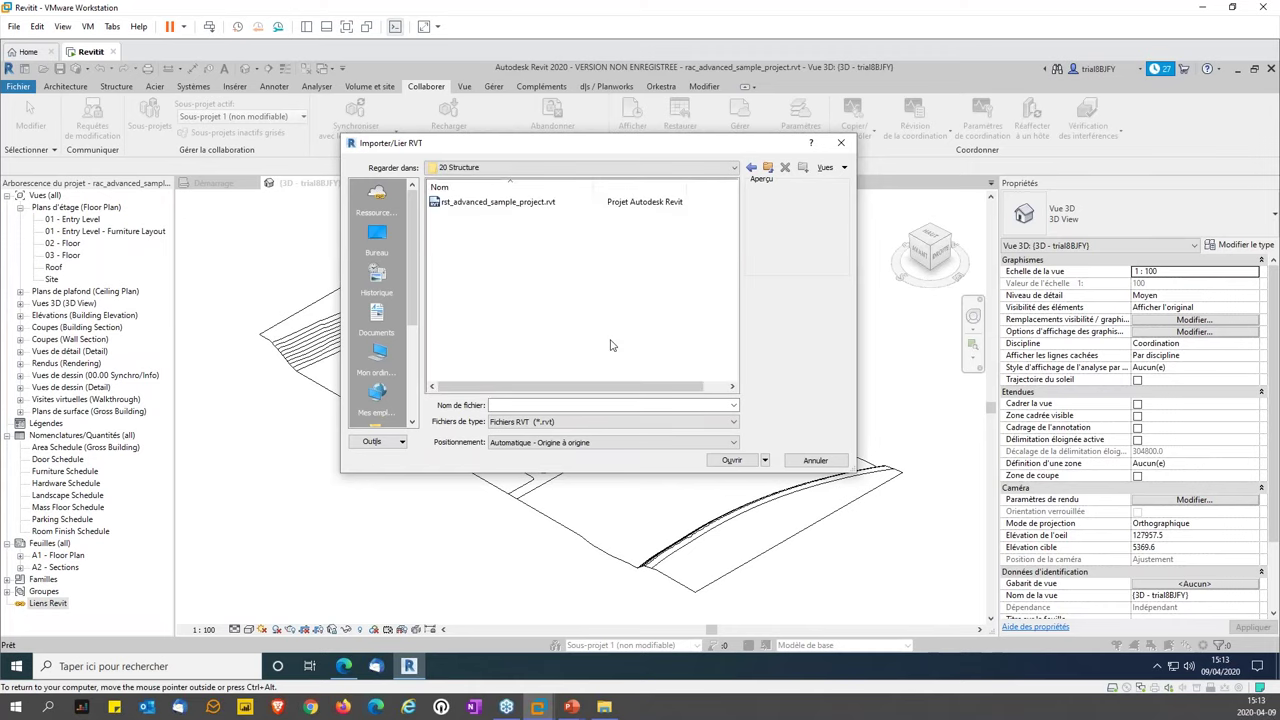
left_click(450, 203)
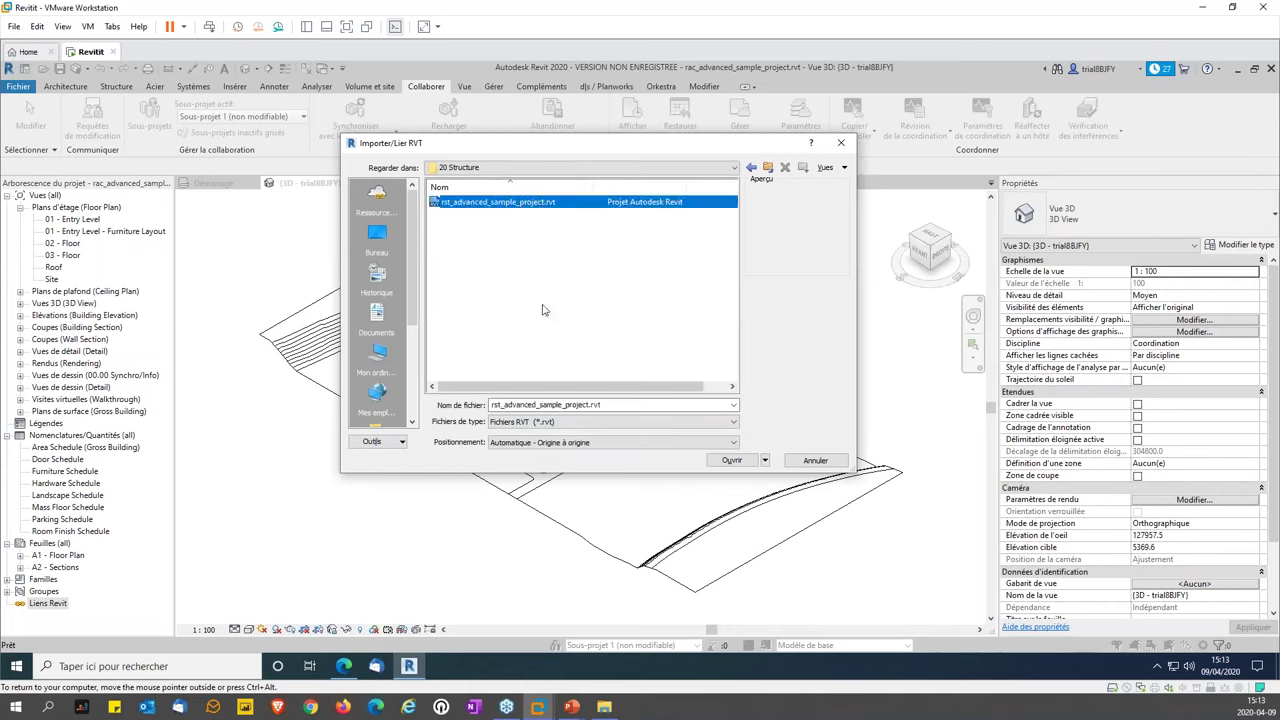
left_click(610, 442)
left_click(600, 456)
left_click(735, 462)
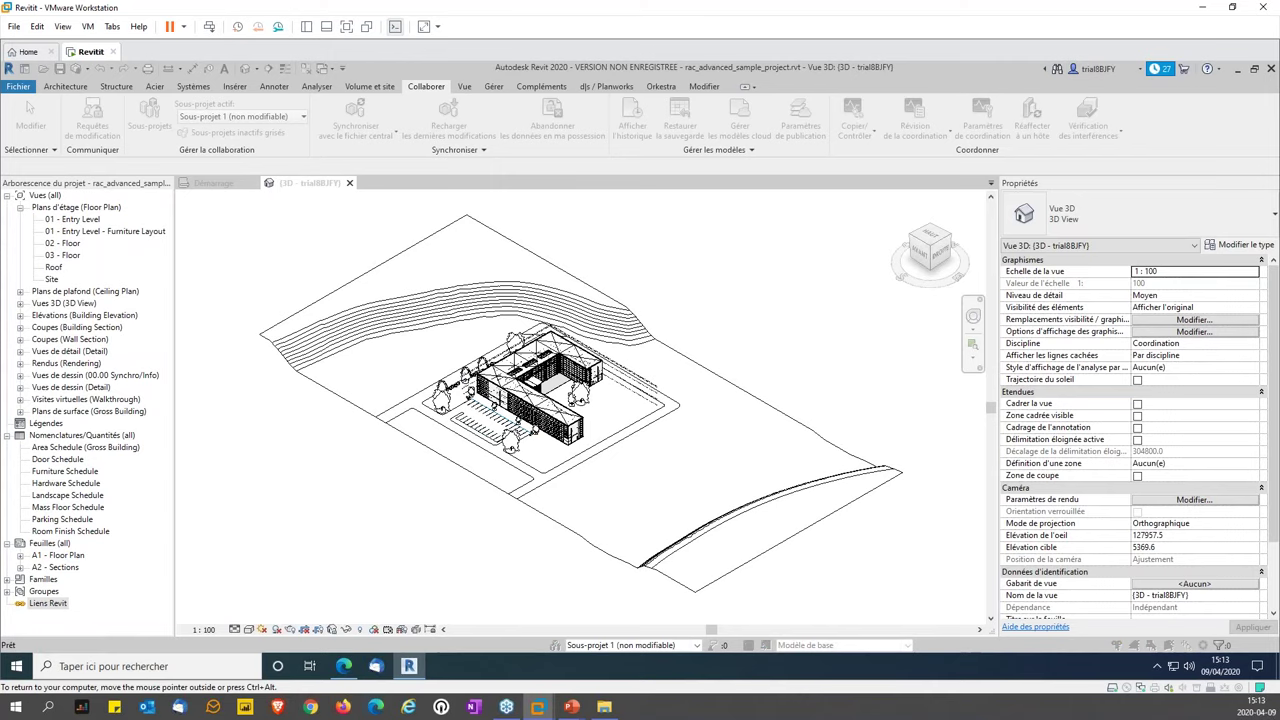
left_click(721, 426)
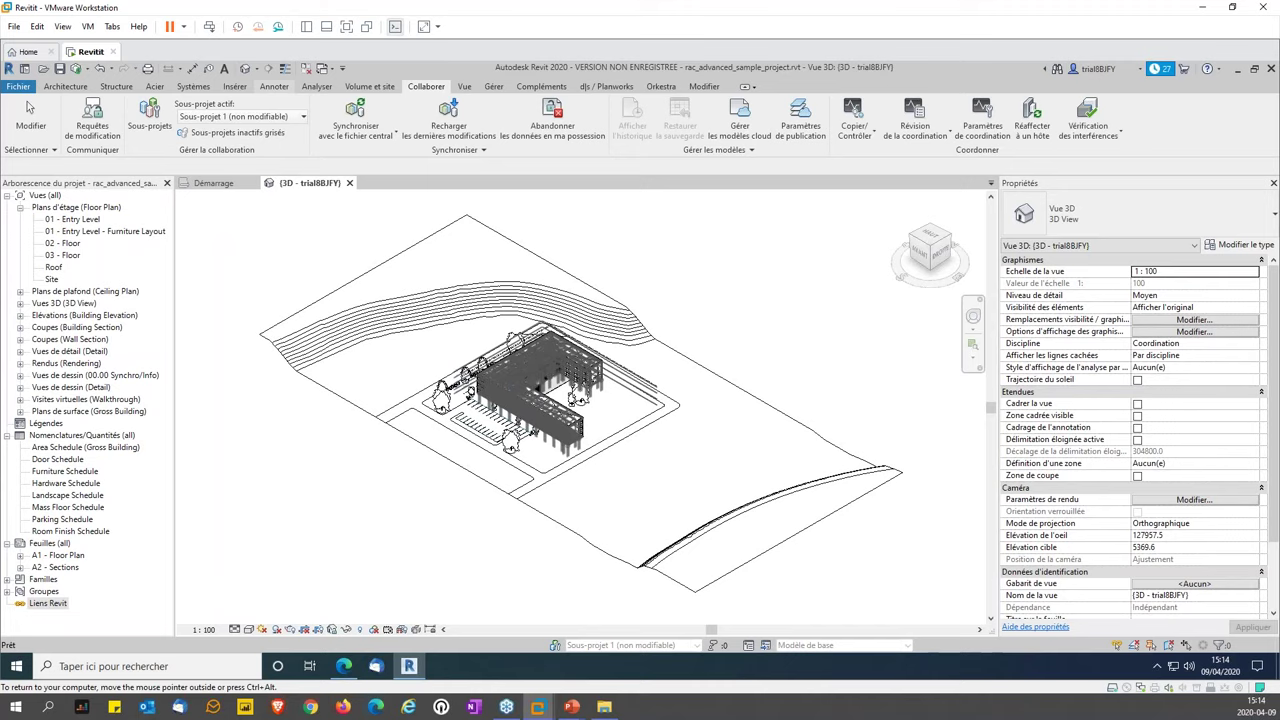
left_click(390, 135)
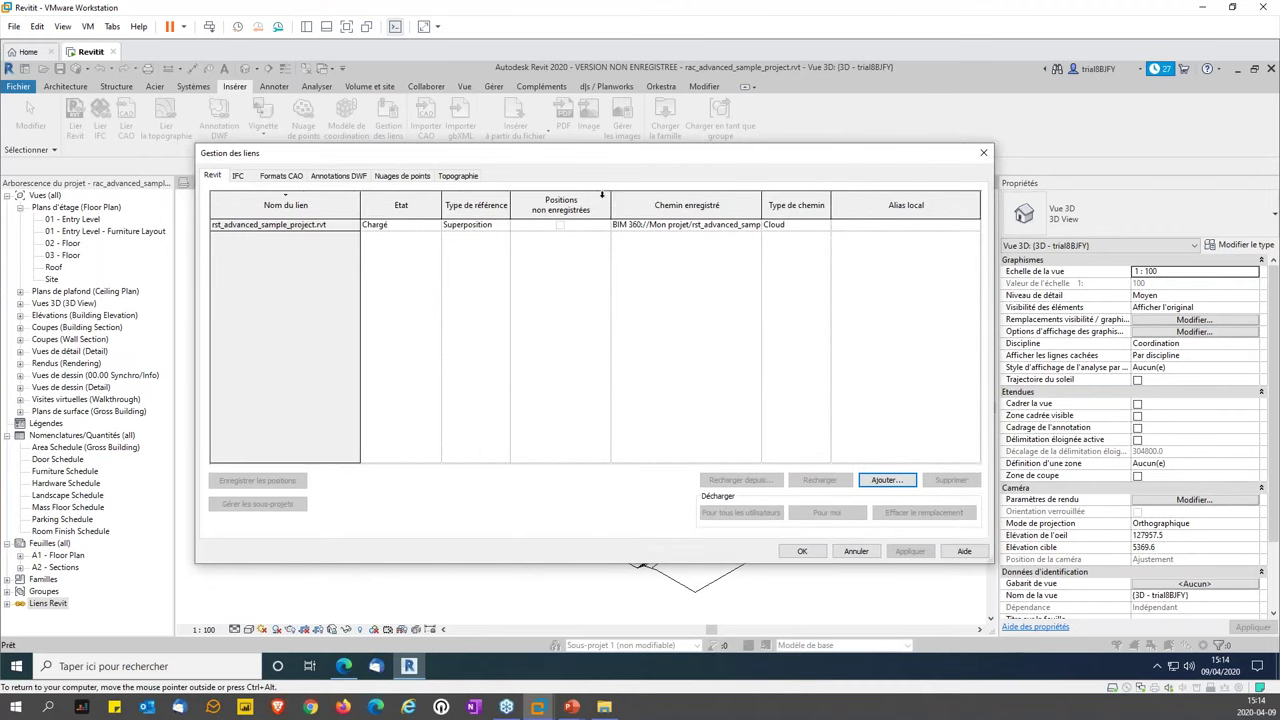
double_click(610, 205)
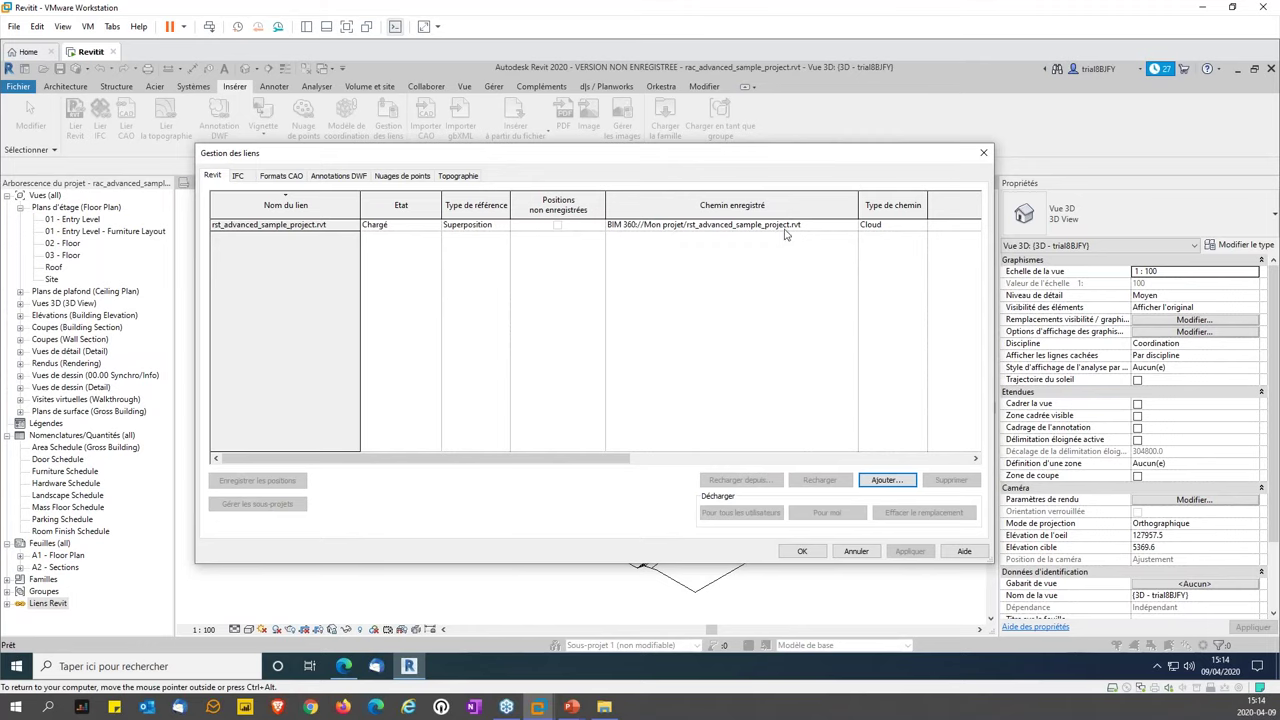
left_click(802, 551)
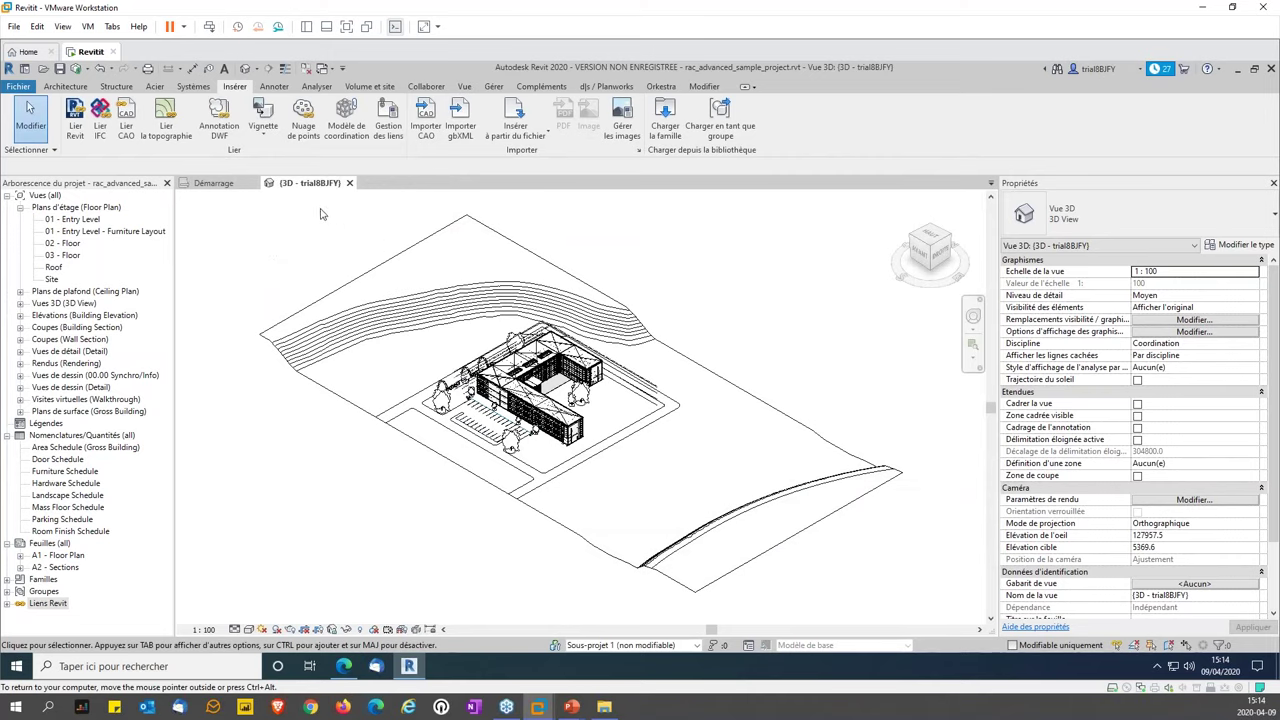
left_click(21, 88)
Step: Close the project, synchronising the new link with the central model first
left_click(48, 368)
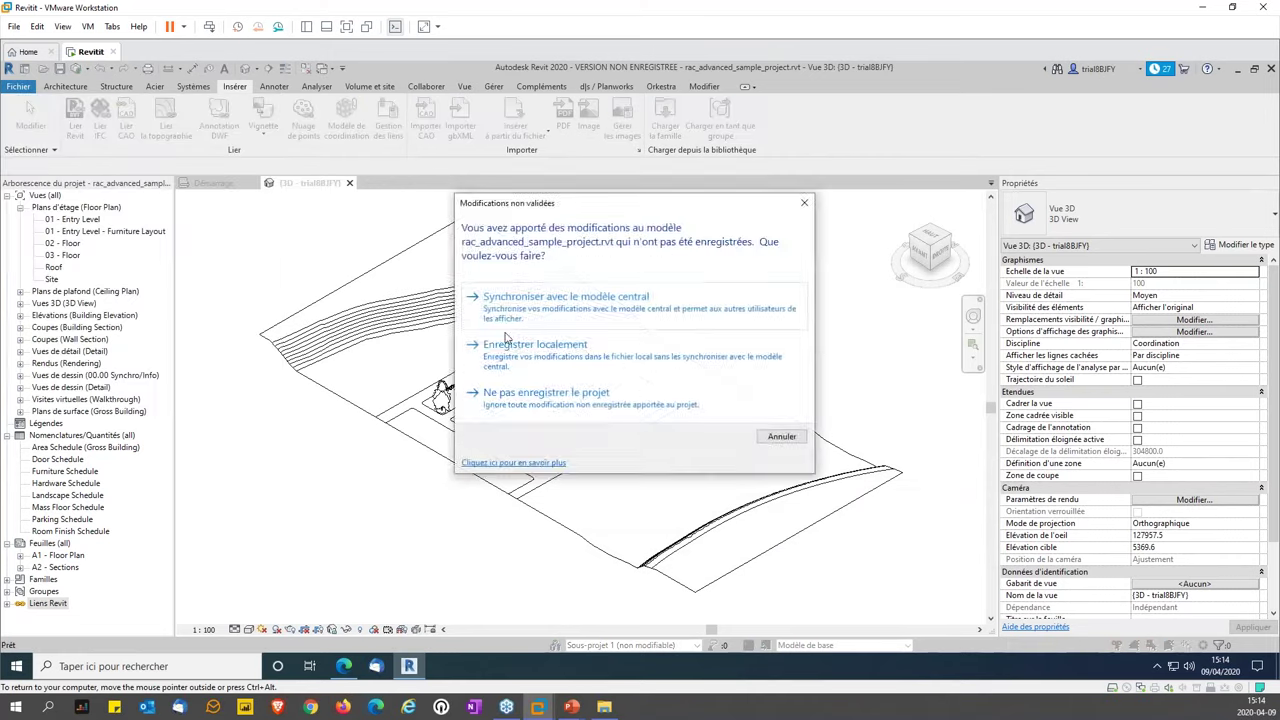
left_click(596, 317)
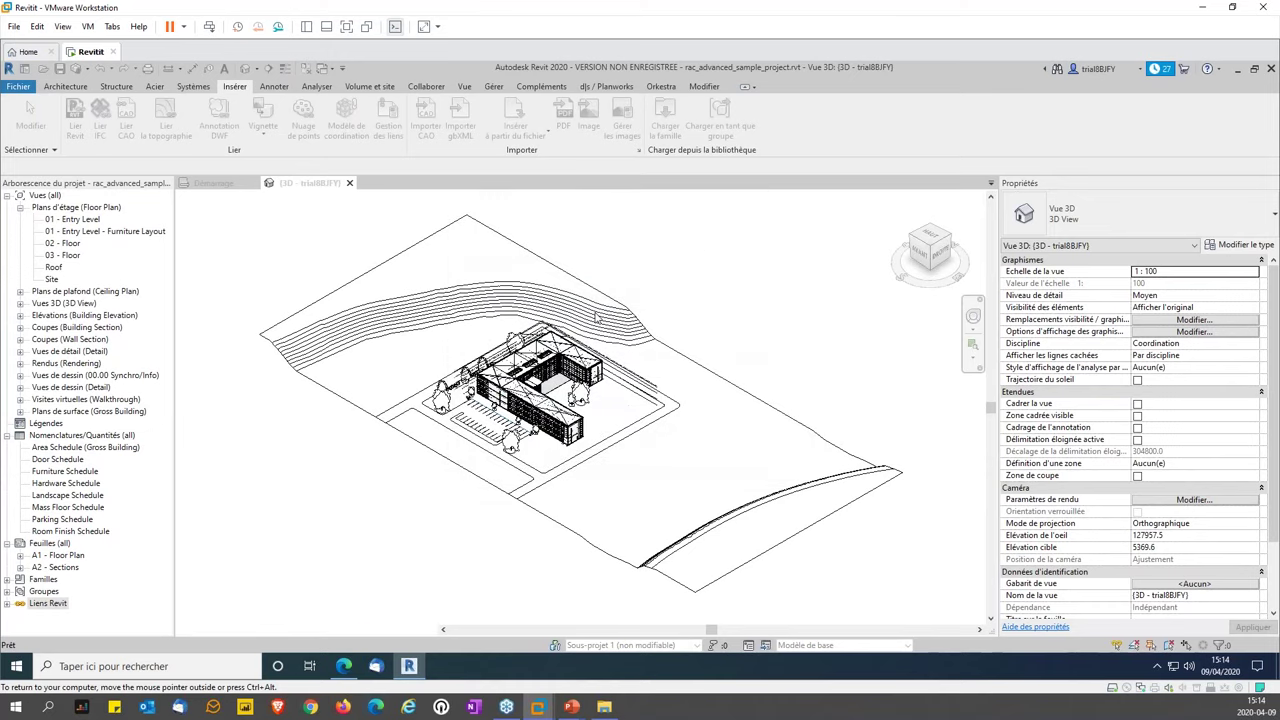
left_click(624, 405)
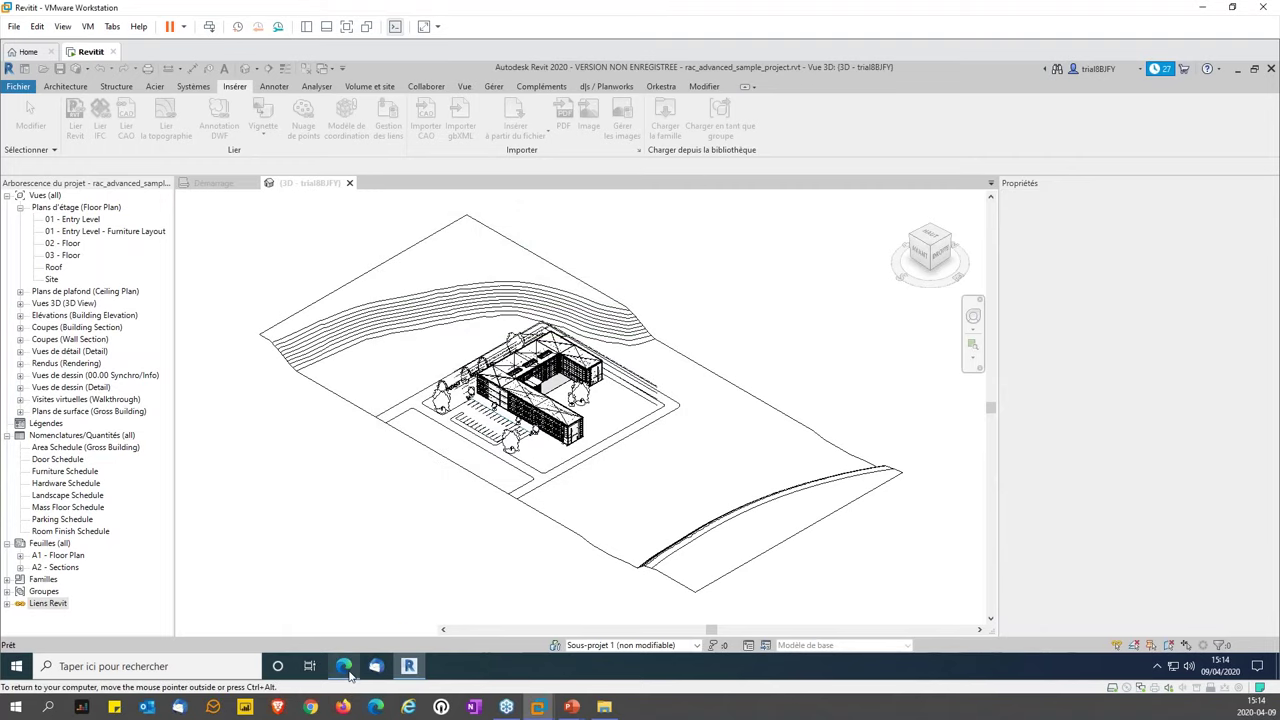
Step: Preview rac_advanced_sample_project.rvt V2 in the BIM 360 viewer, confirming it offers only 3D views
left_click(344, 666)
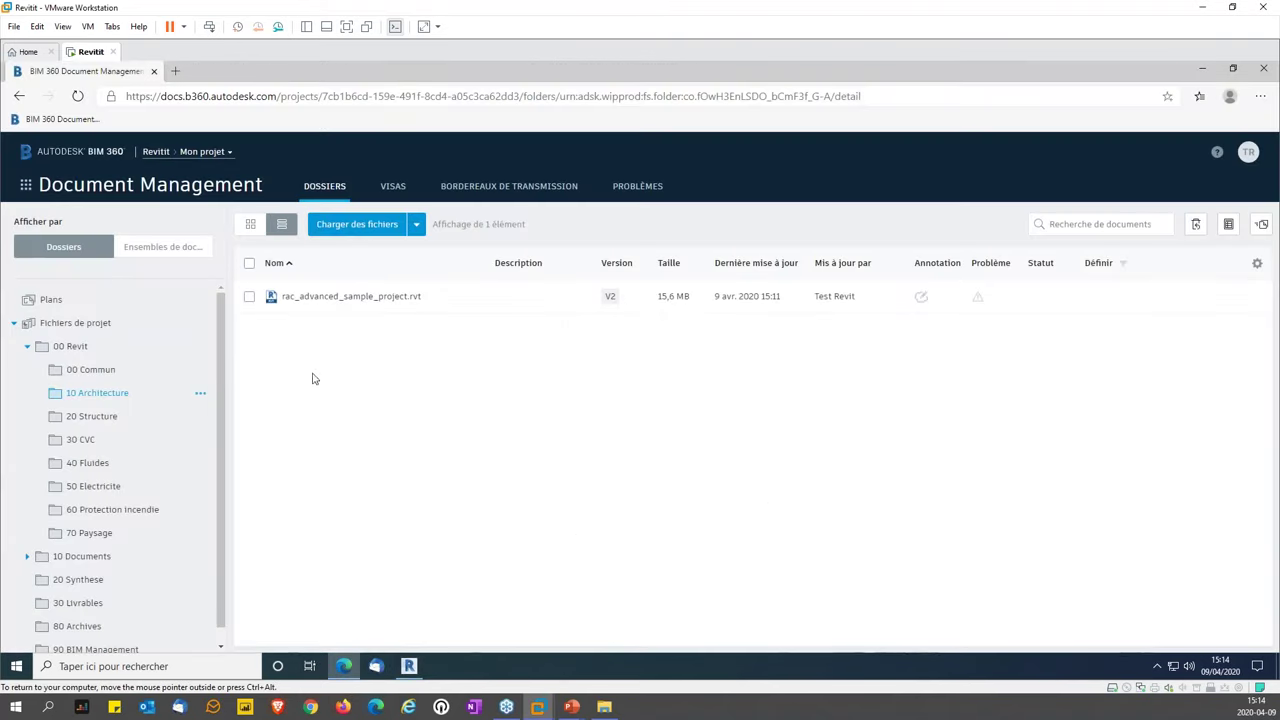
left_click(333, 301)
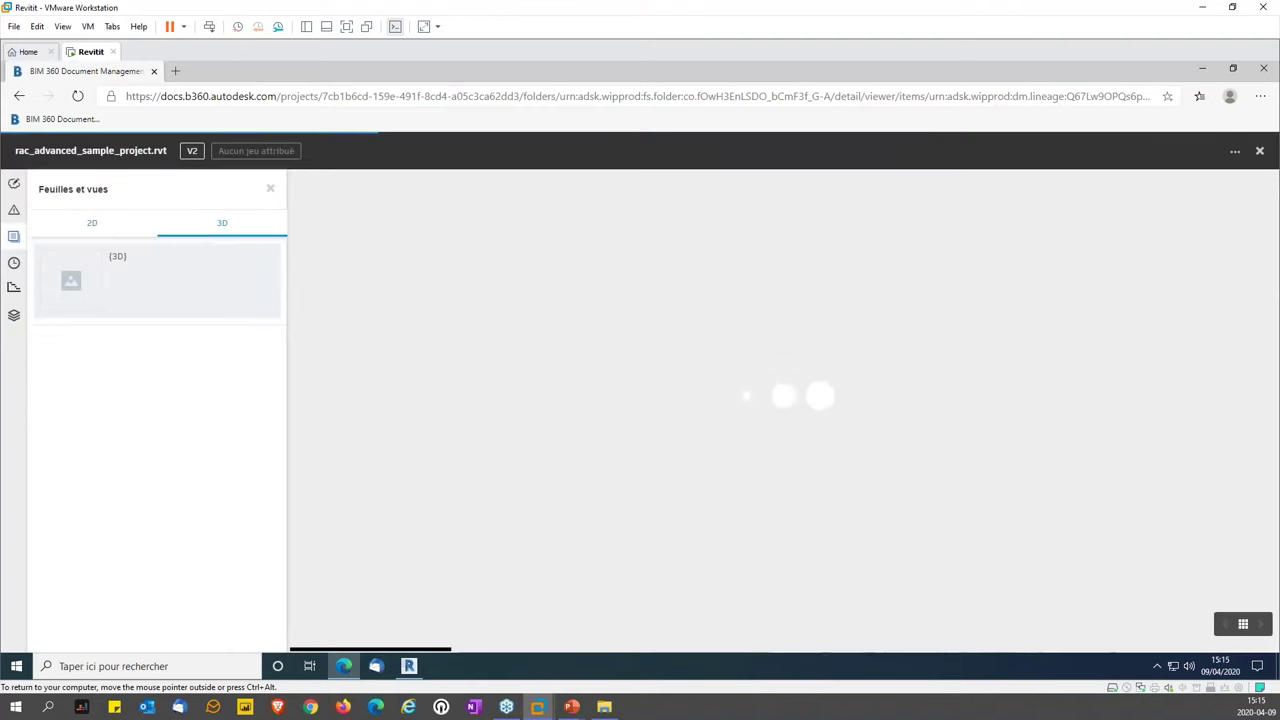
left_click(97, 222)
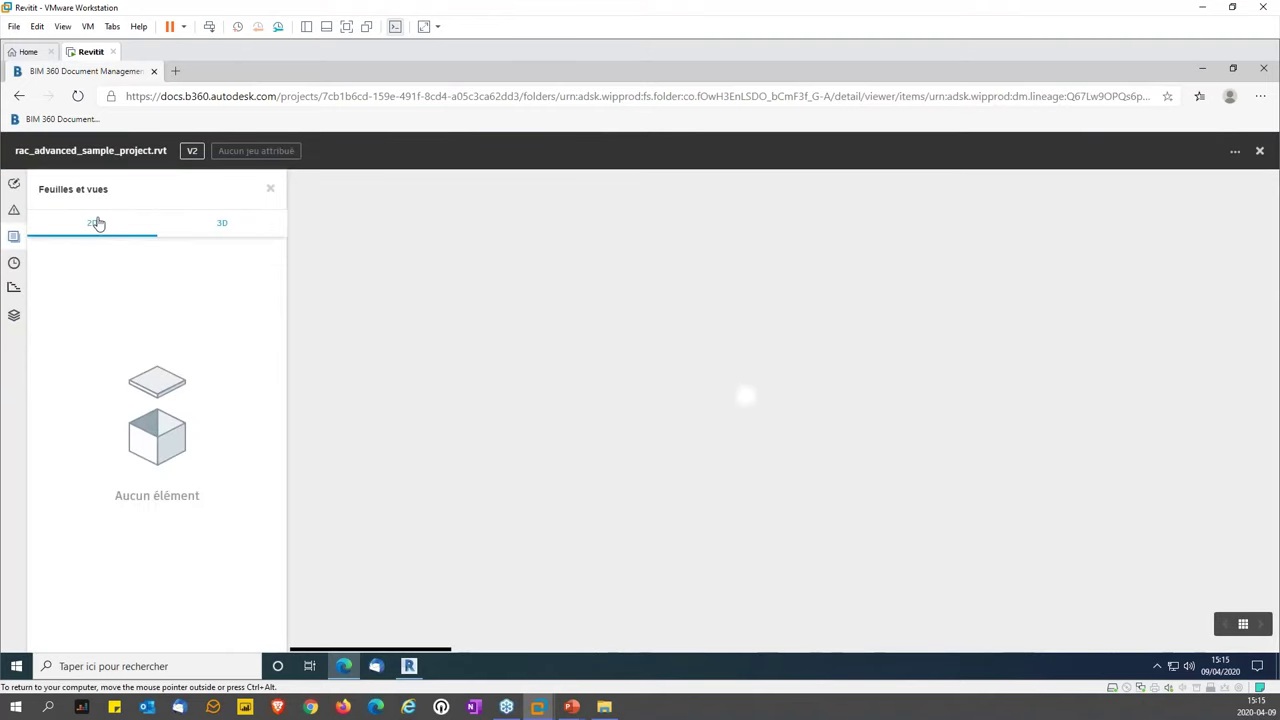
left_click(224, 224)
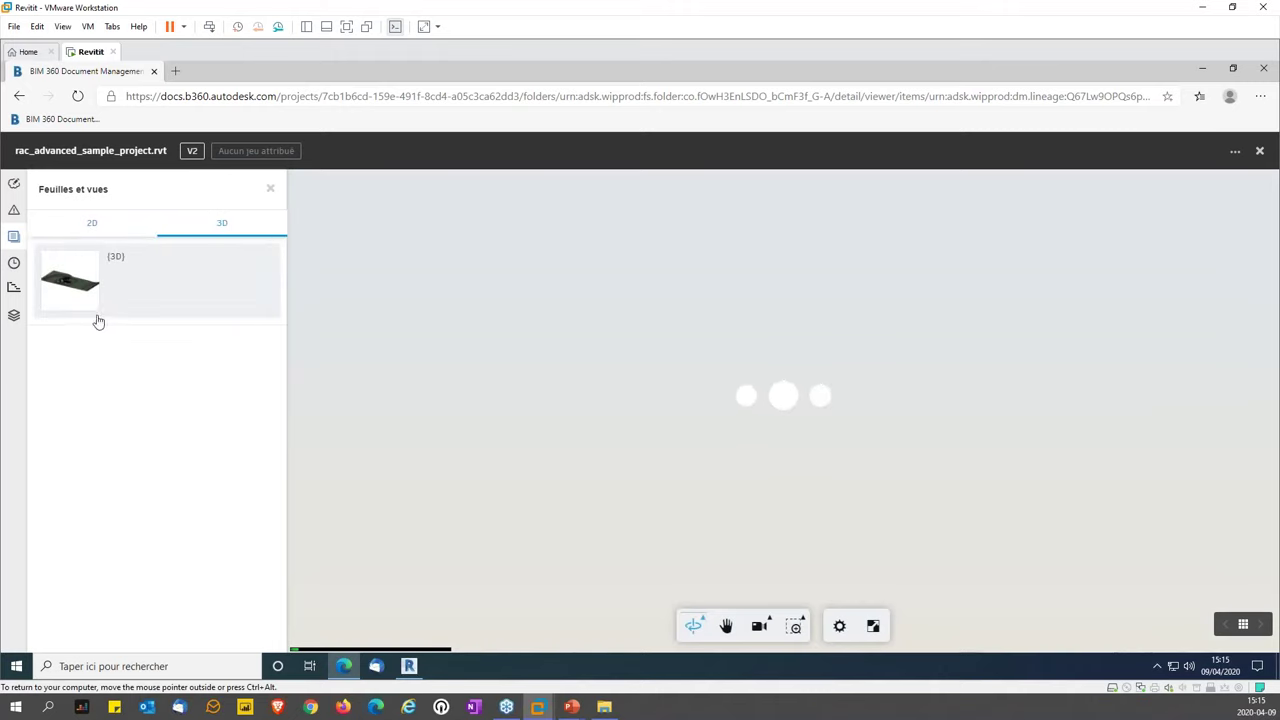
left_click(1262, 152)
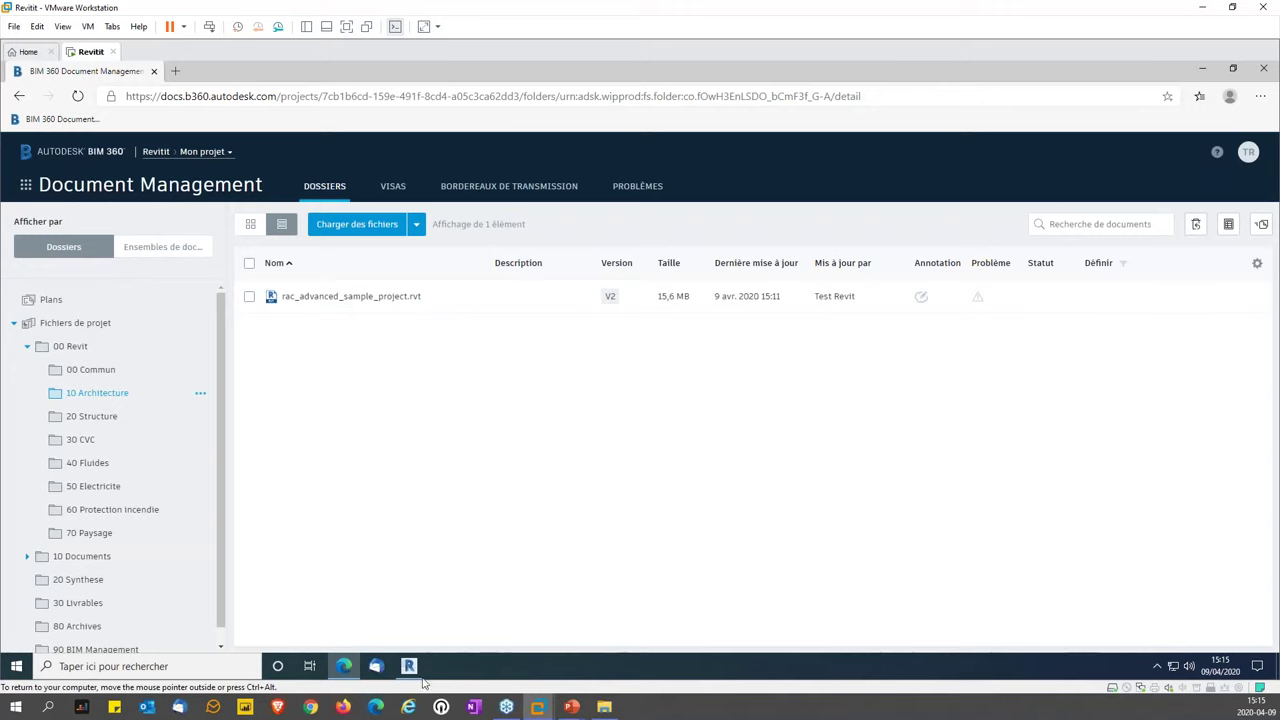
left_click(409, 666)
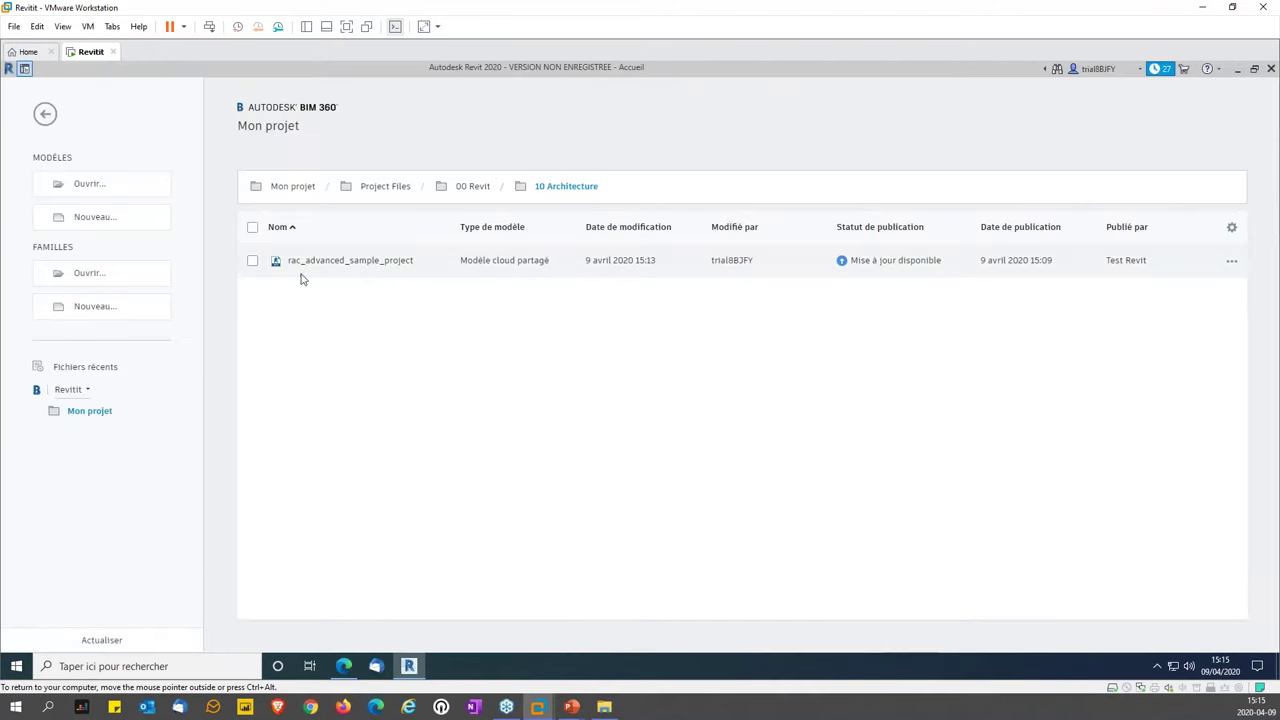
Step: Publish the latest version of rac_advanced_sample_project to BIM 360 from Revit's Home screen
left_click(1232, 262)
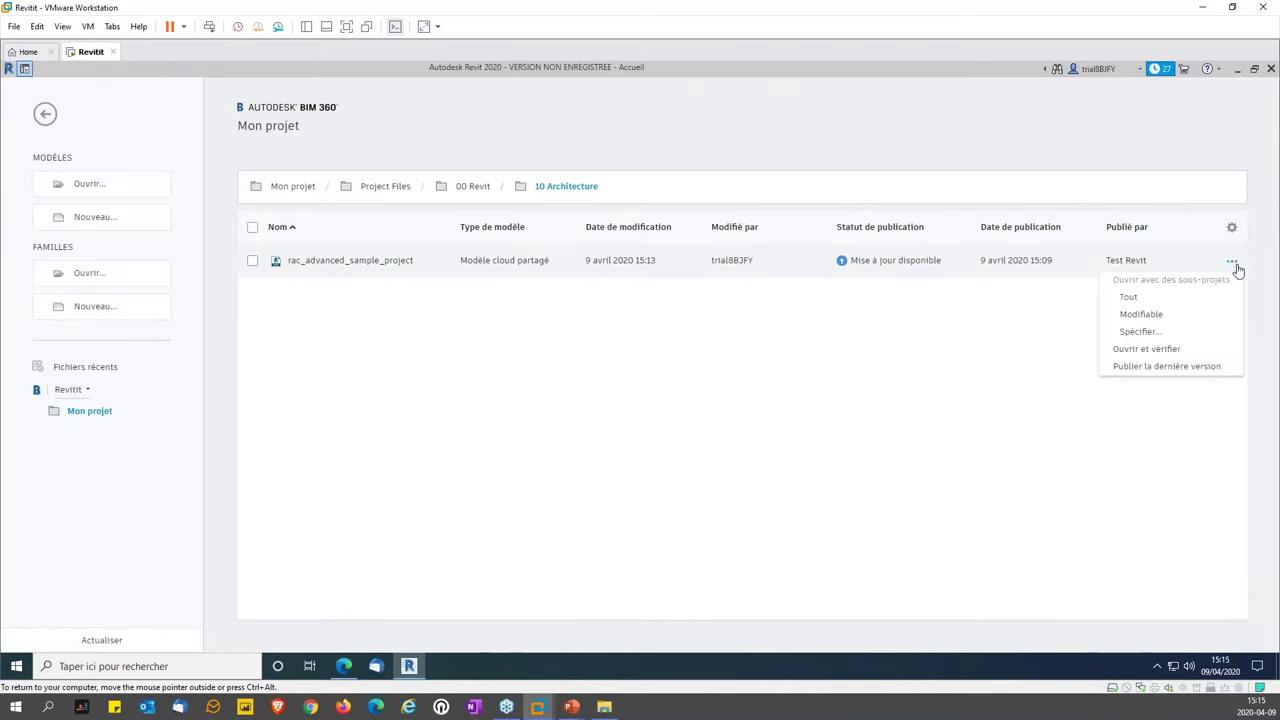
left_click(1180, 368)
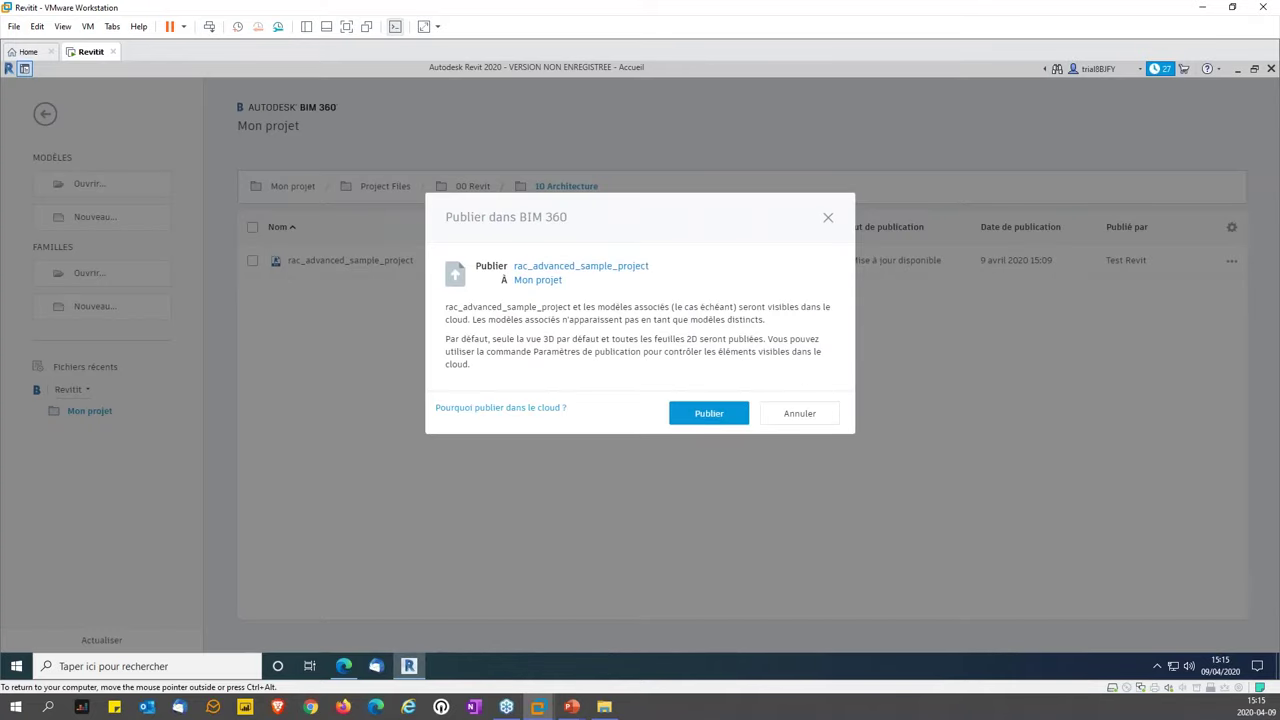
left_click(709, 413)
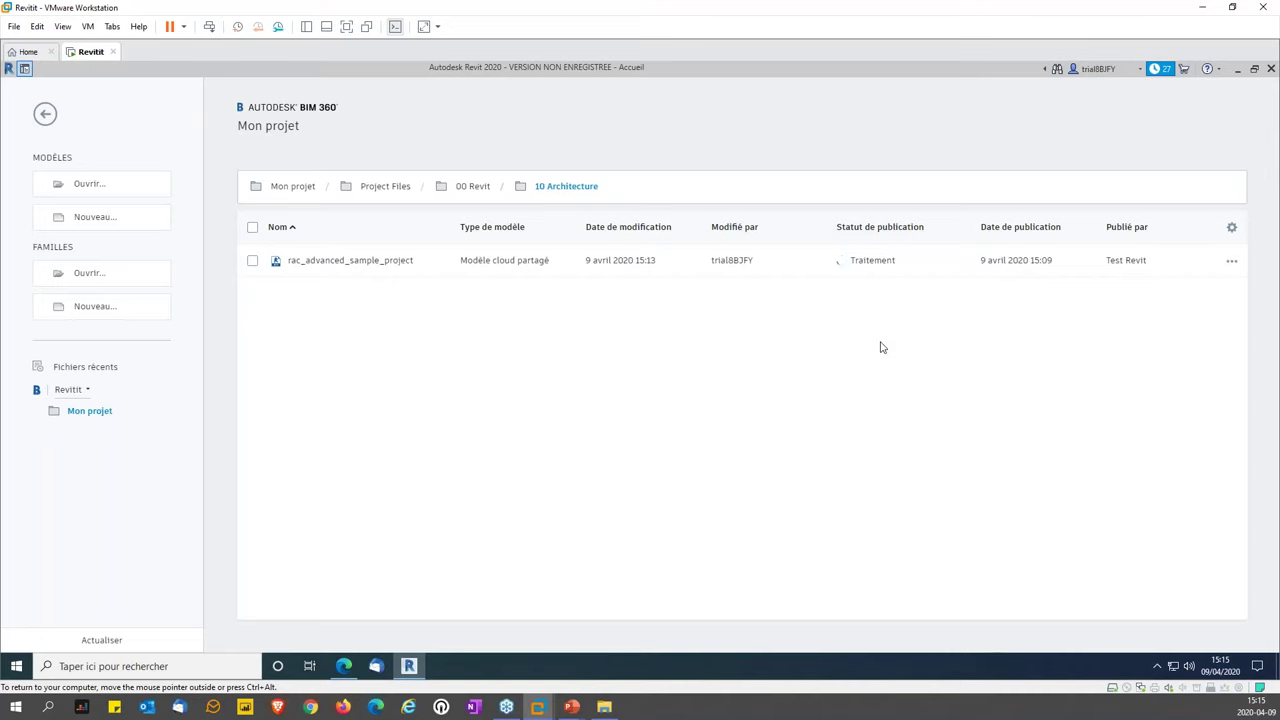
Step: Check BIM 360 until rac_advanced_sample_project.rvt shows version V3 at 29,4 MB
left_click(341, 666)
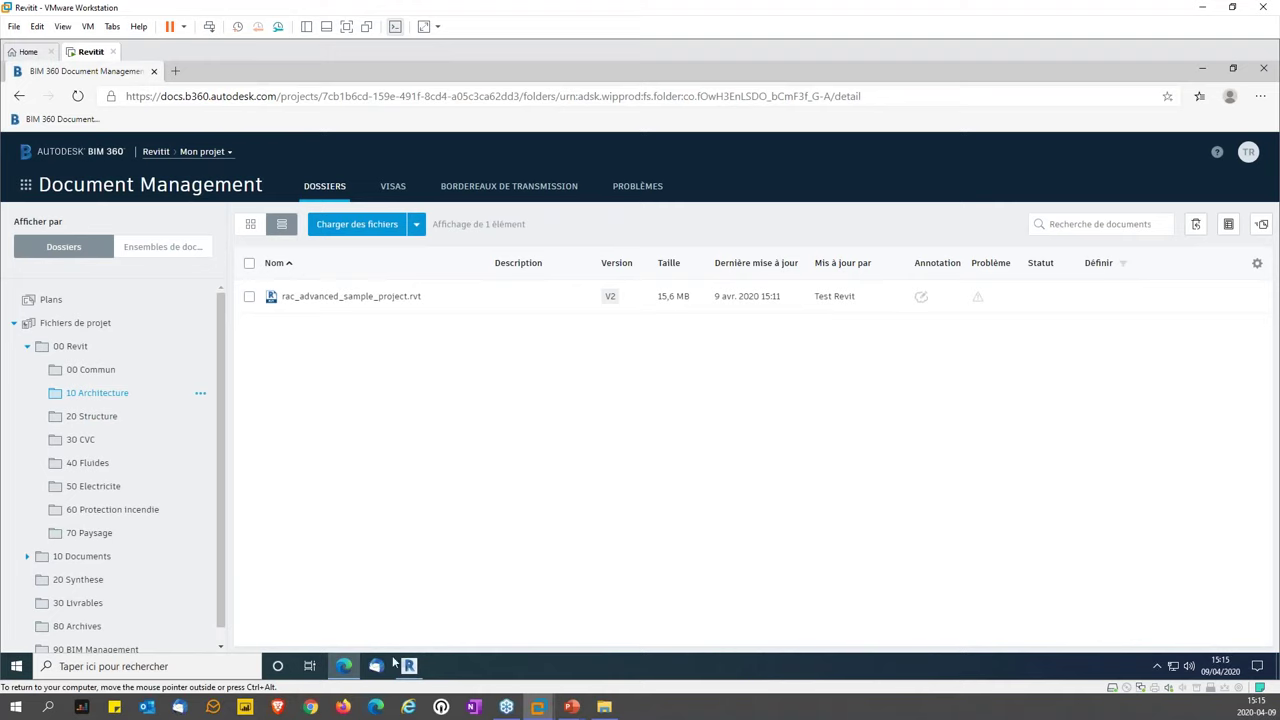
left_click(408, 666)
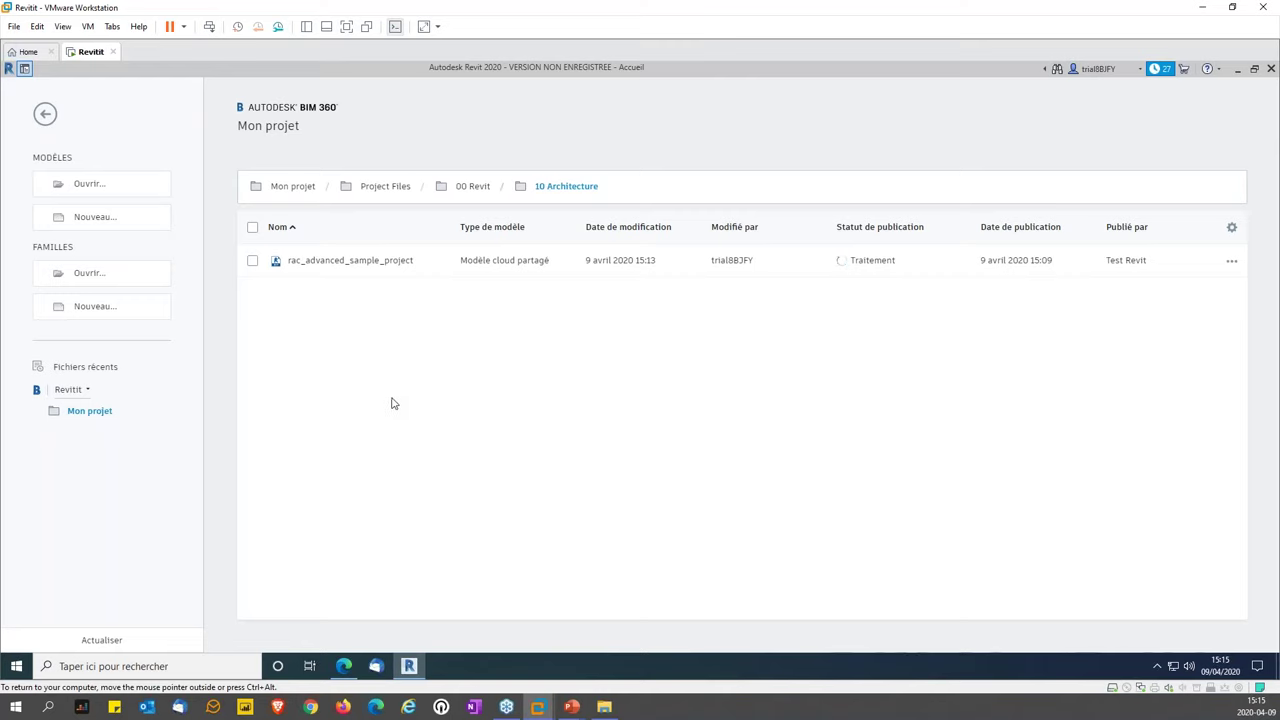
left_click(348, 664)
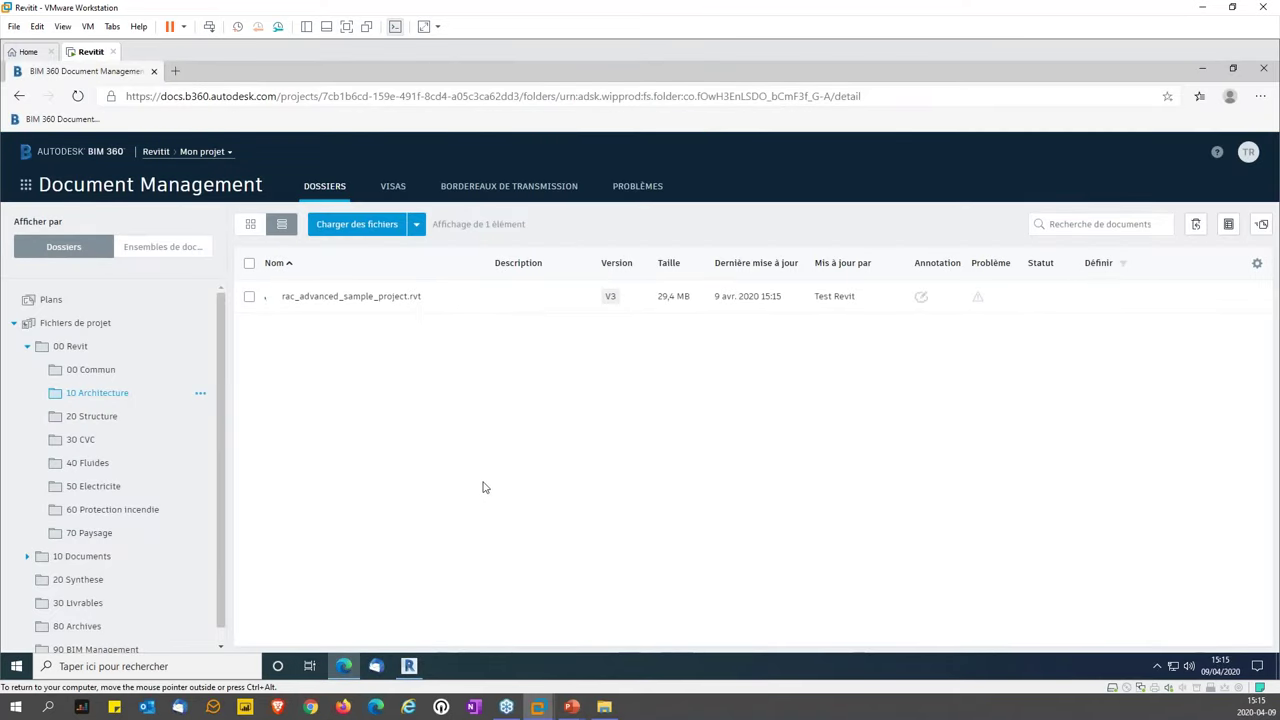
key("alt+Tab")
key("alt+Tab")
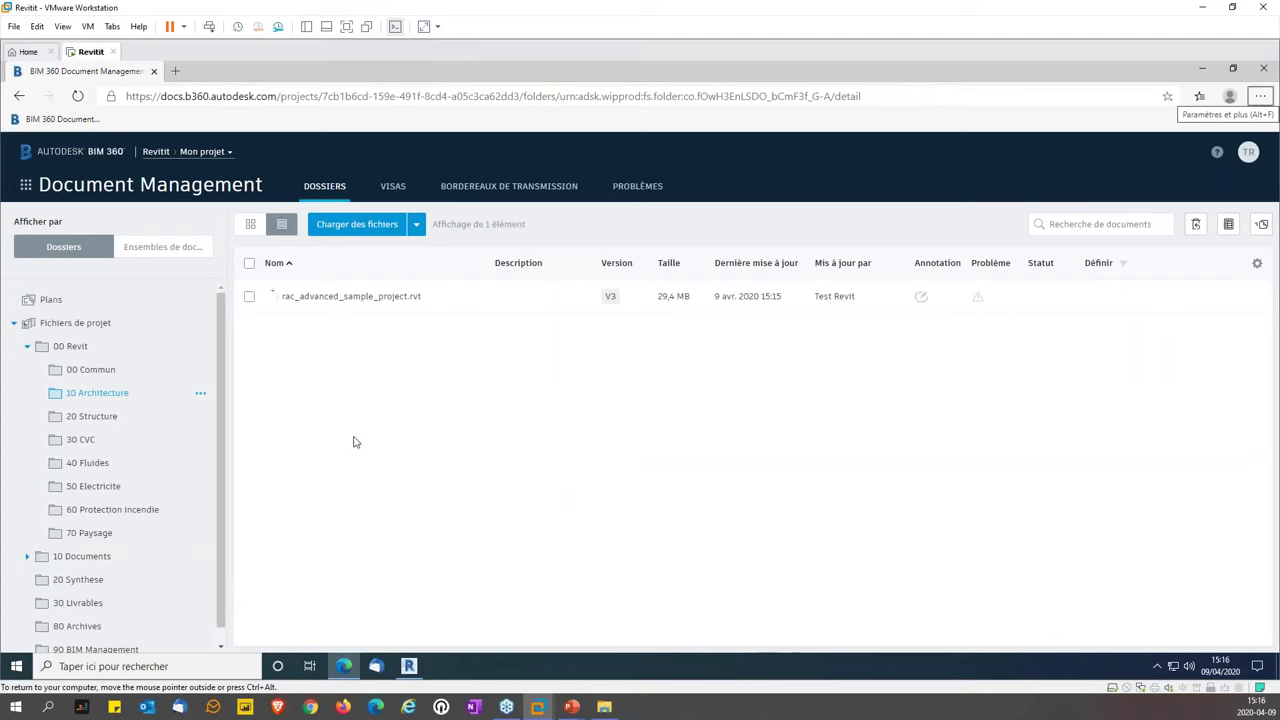
right_click(130, 74)
Step: Open Design Collaboration from the BIM 360 module list in a new tab, declining the webinar invitation
left_click(363, 429)
left_click(26, 187)
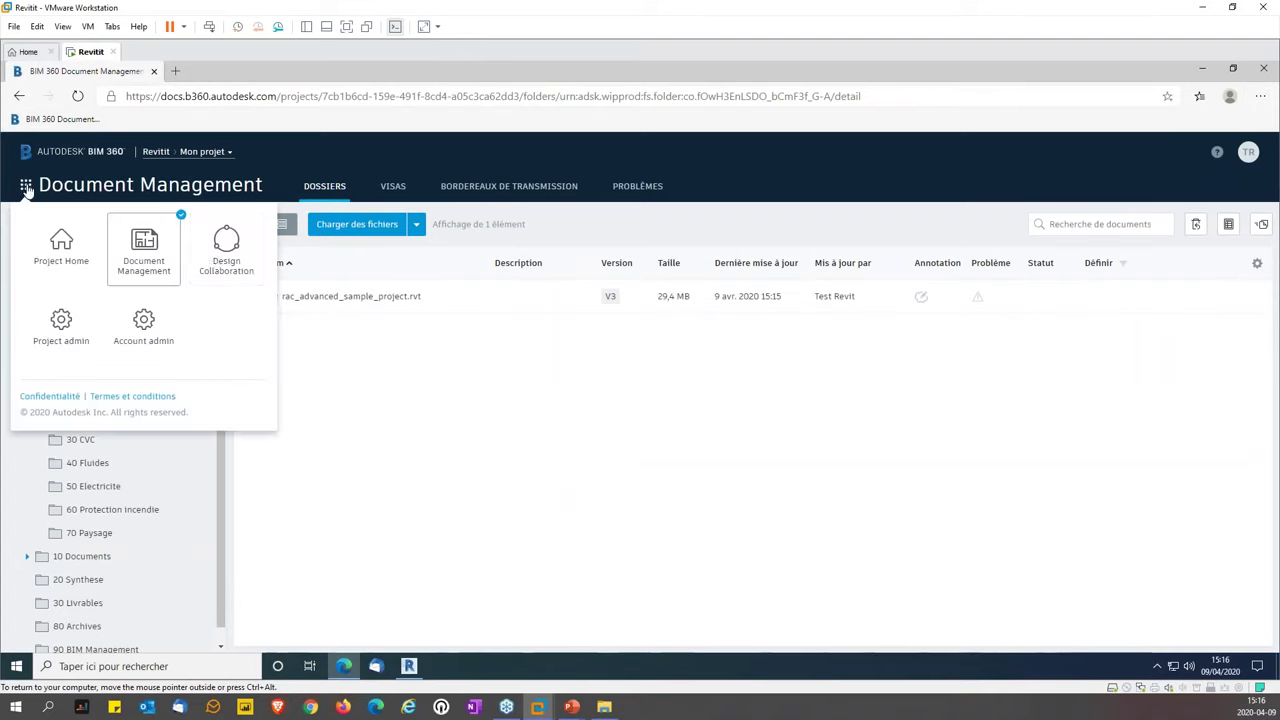
right_click(211, 253)
left_click(305, 264)
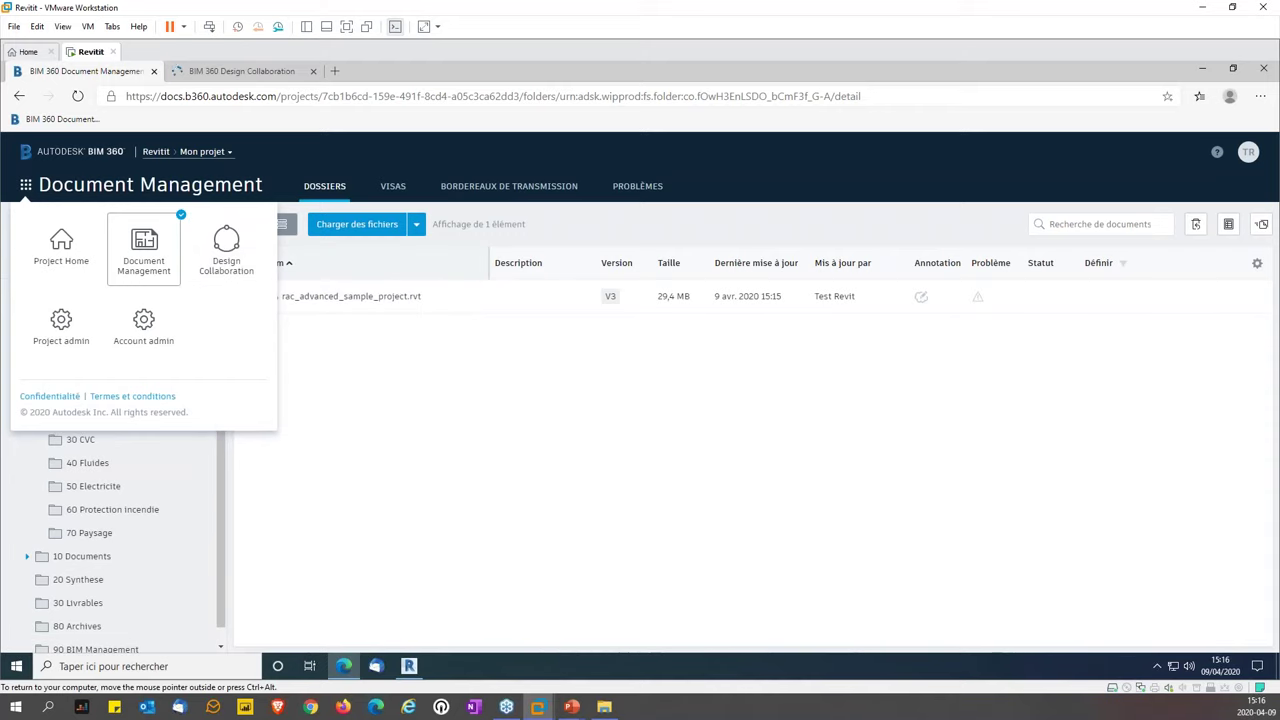
left_click(235, 72)
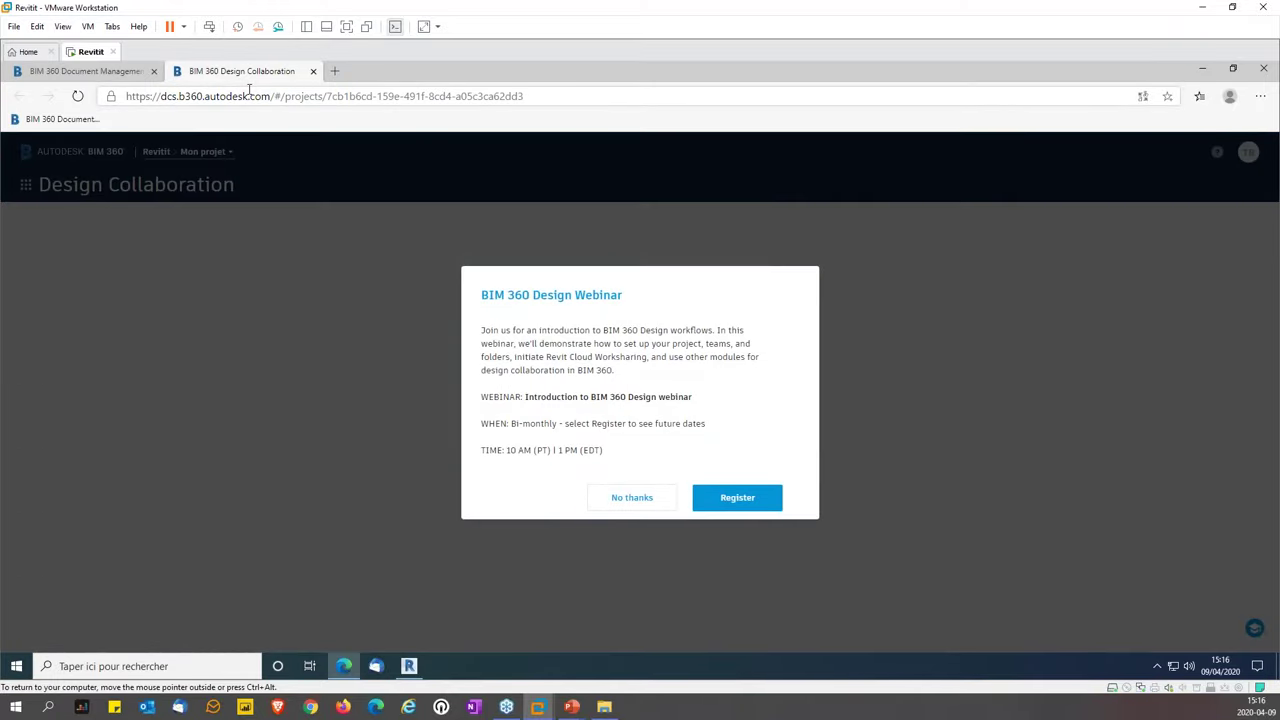
left_click(628, 505)
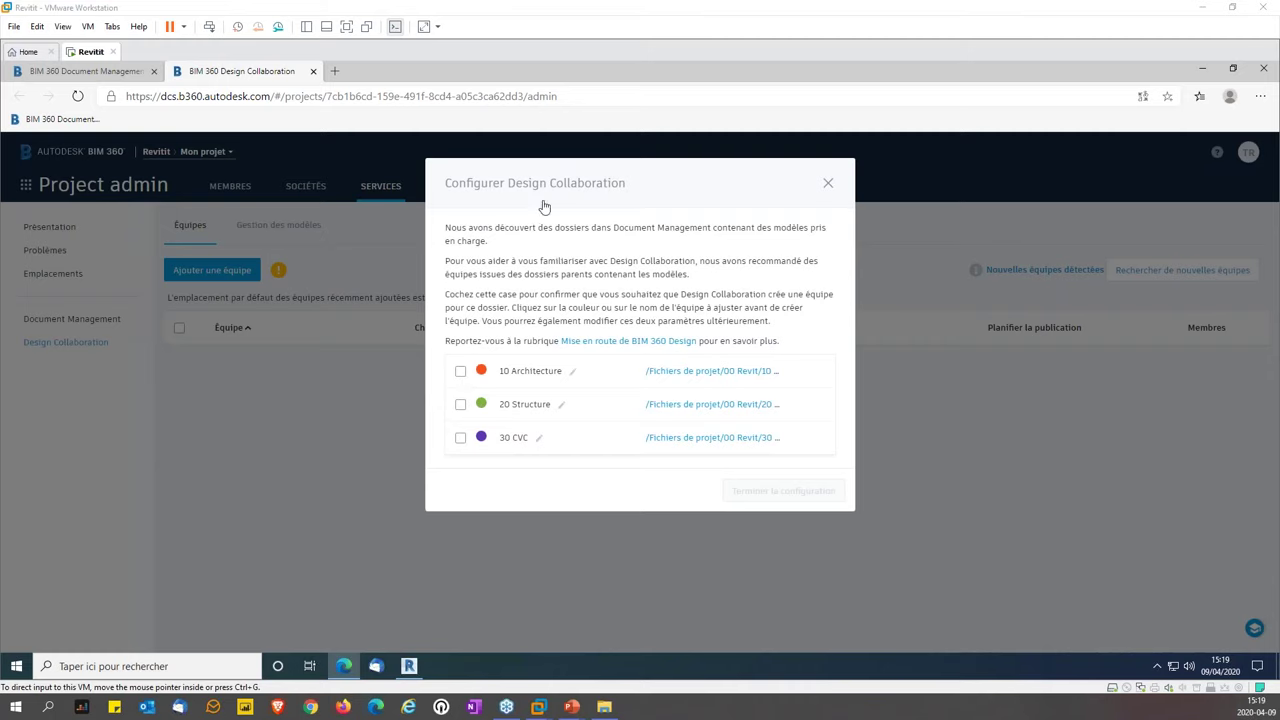
Step: Close the Design Collaboration setup dialog and return to Document Management's 00 Revit folder
left_click(828, 183)
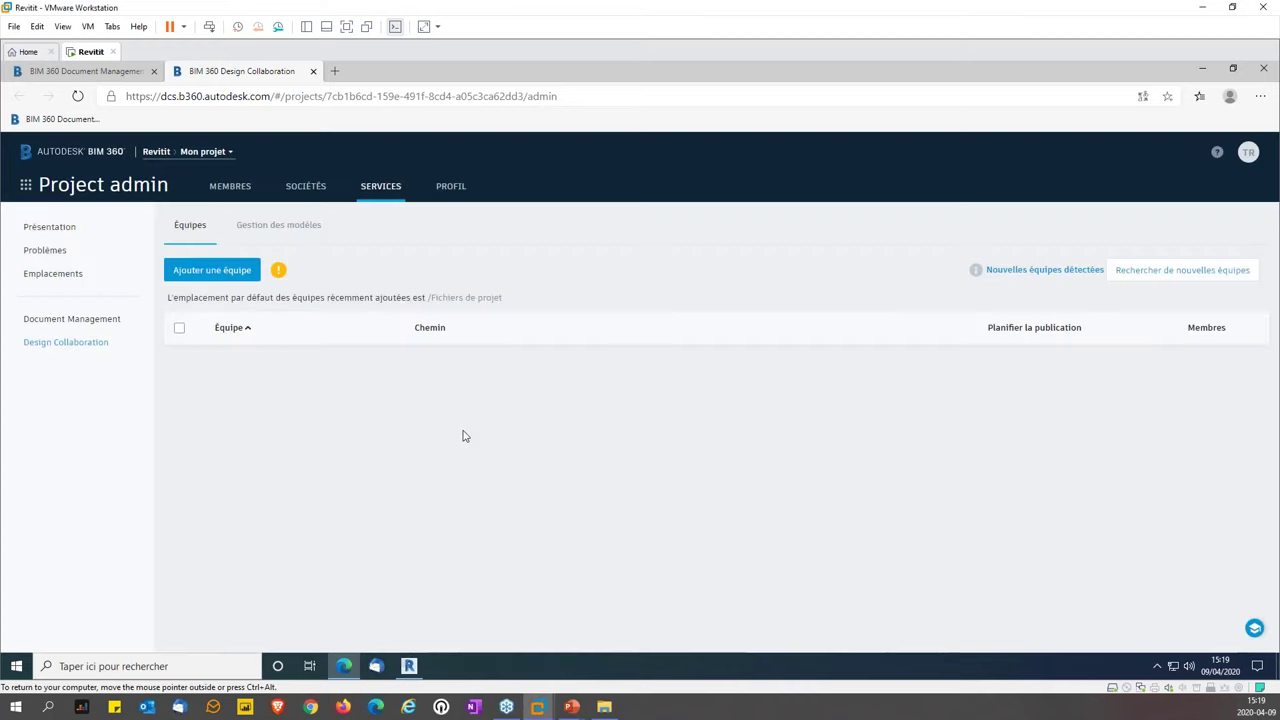
left_click(73, 79)
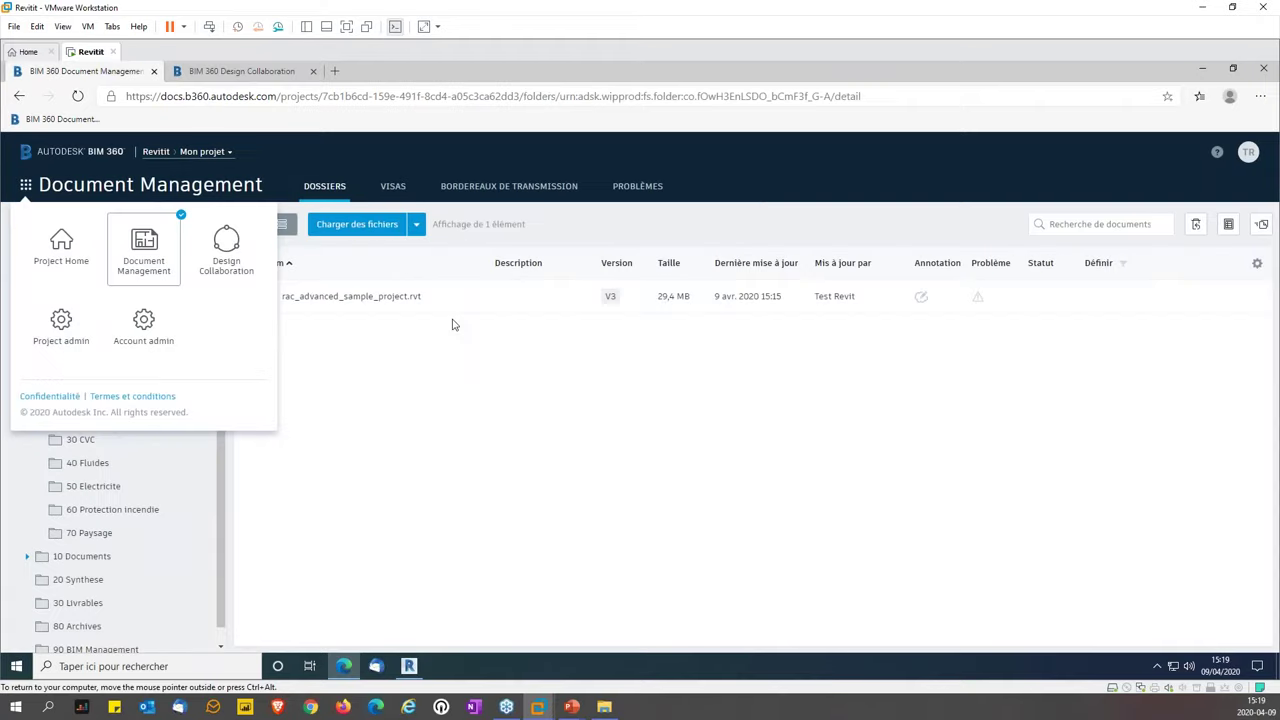
left_click(379, 399)
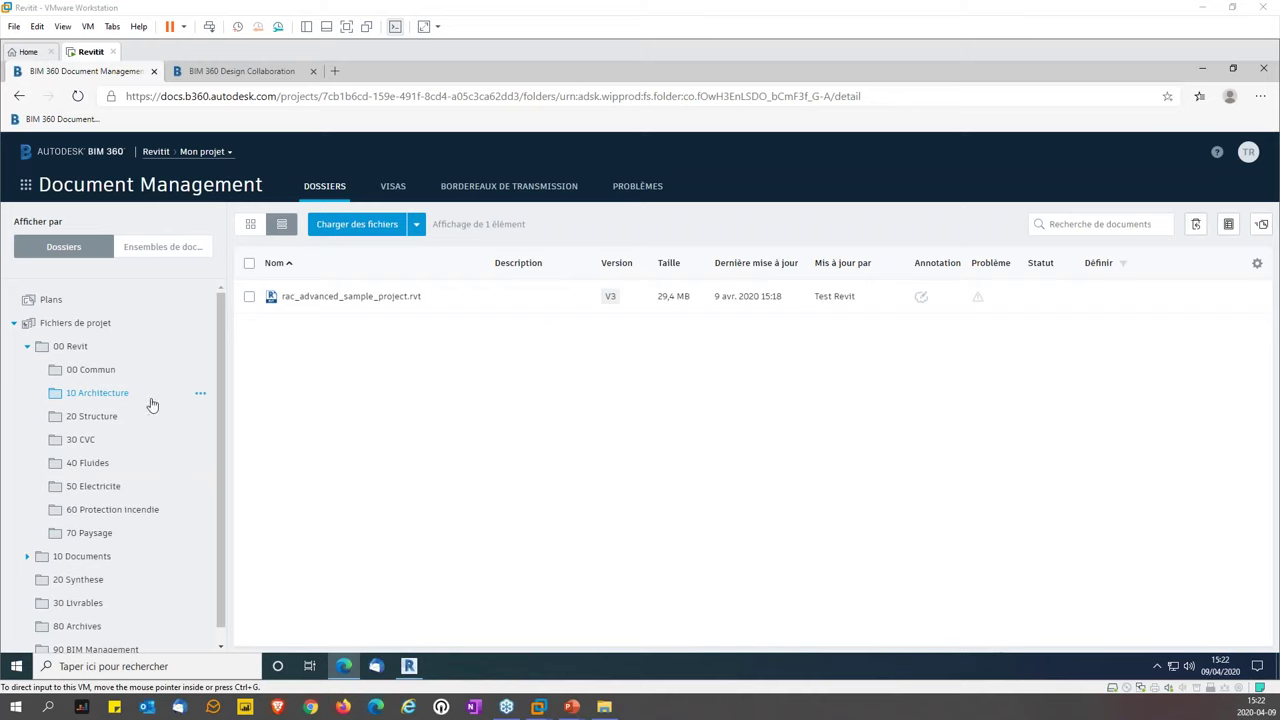
left_click(100, 346)
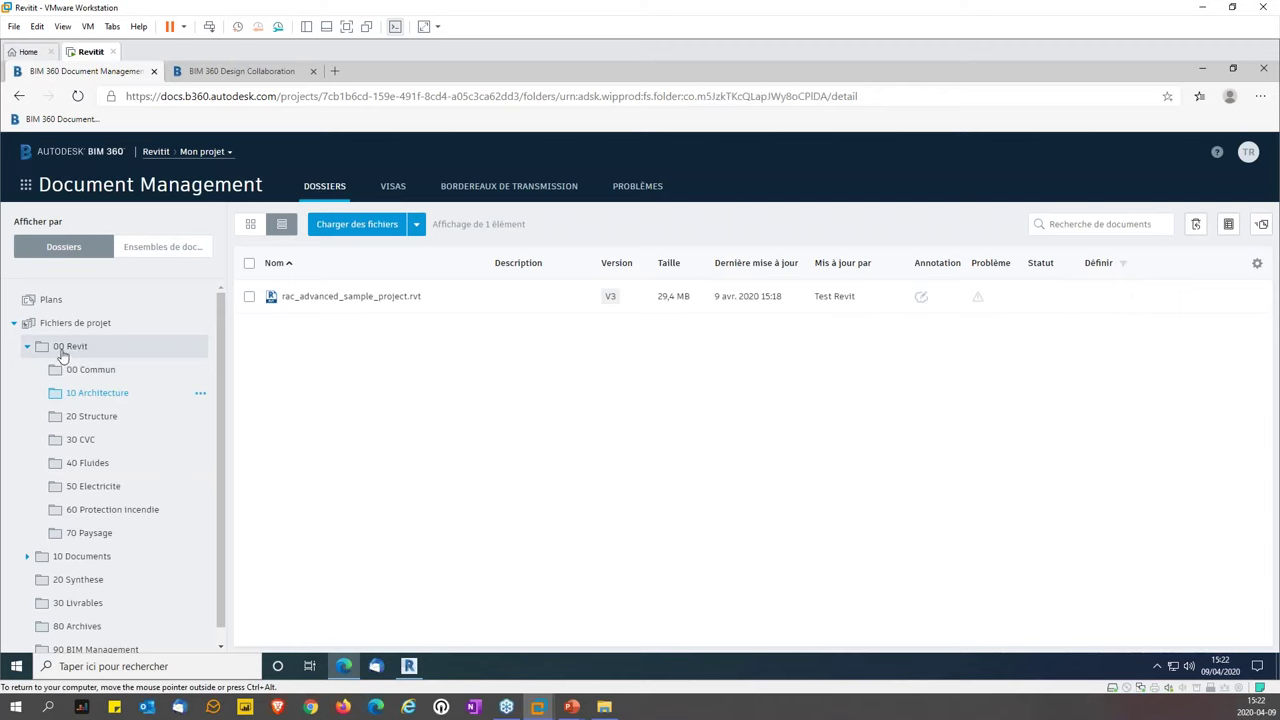
left_click(62, 350)
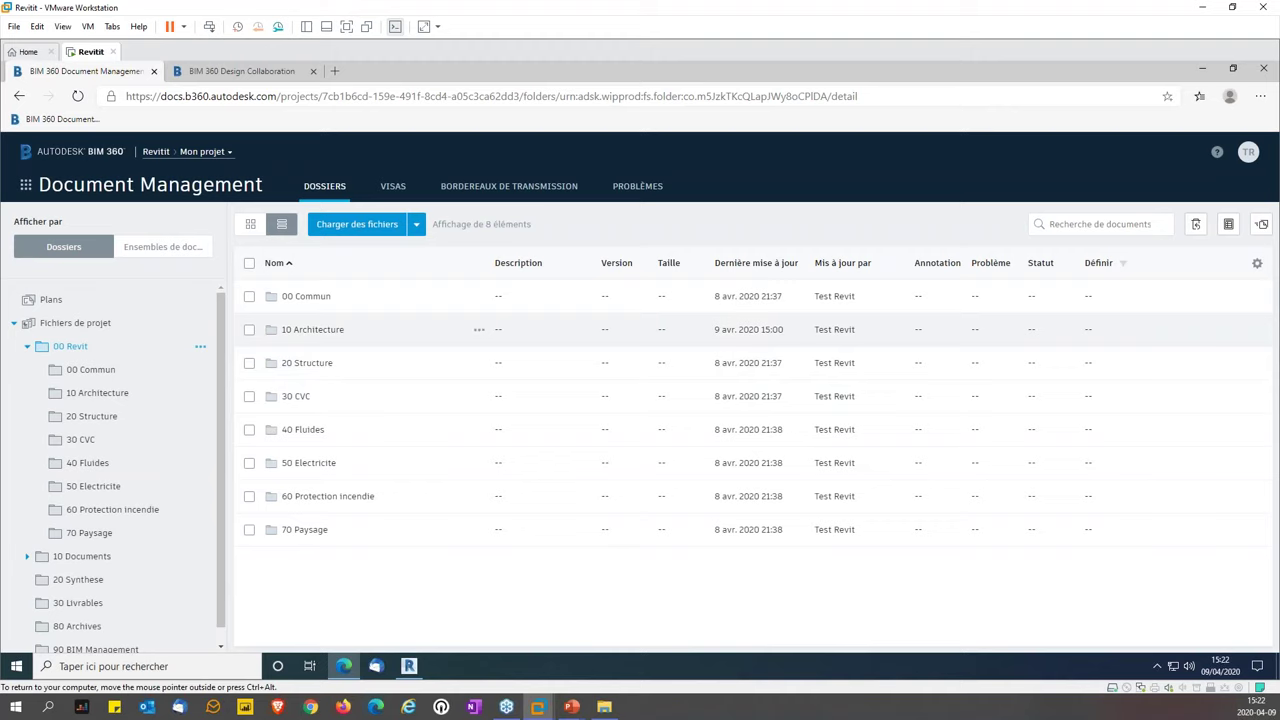
left_click(312, 329)
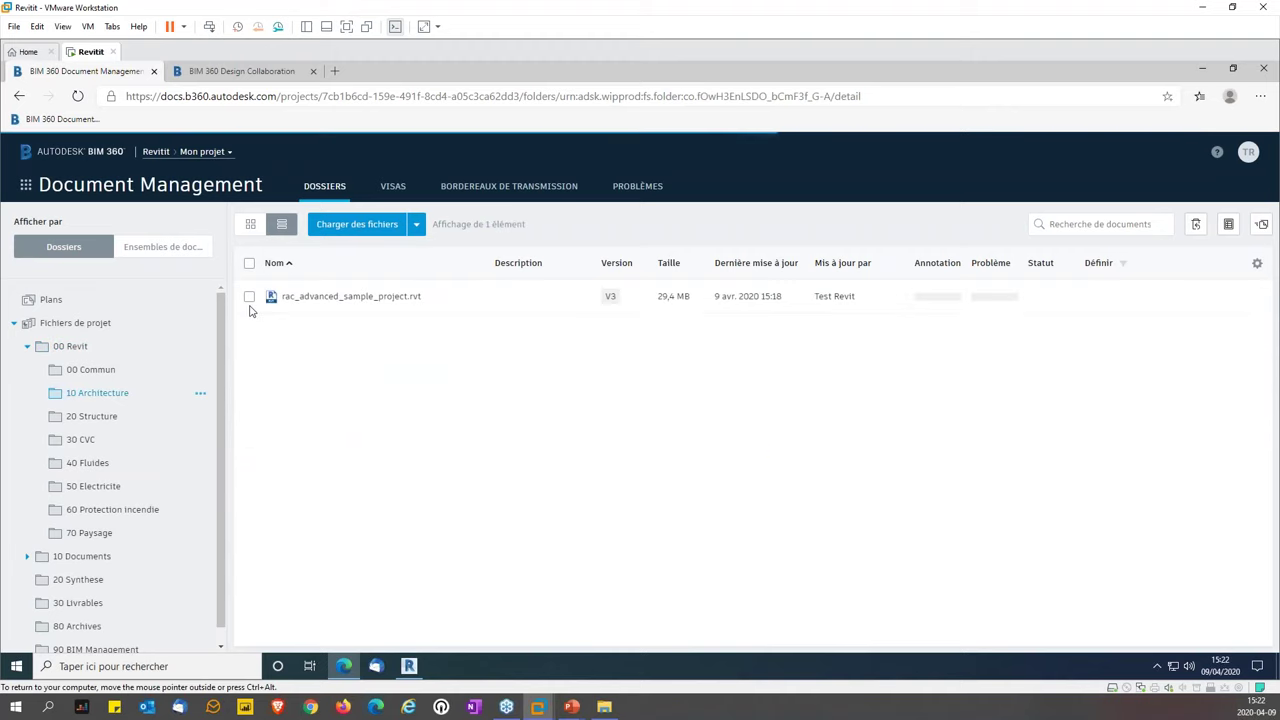
left_click(249, 263)
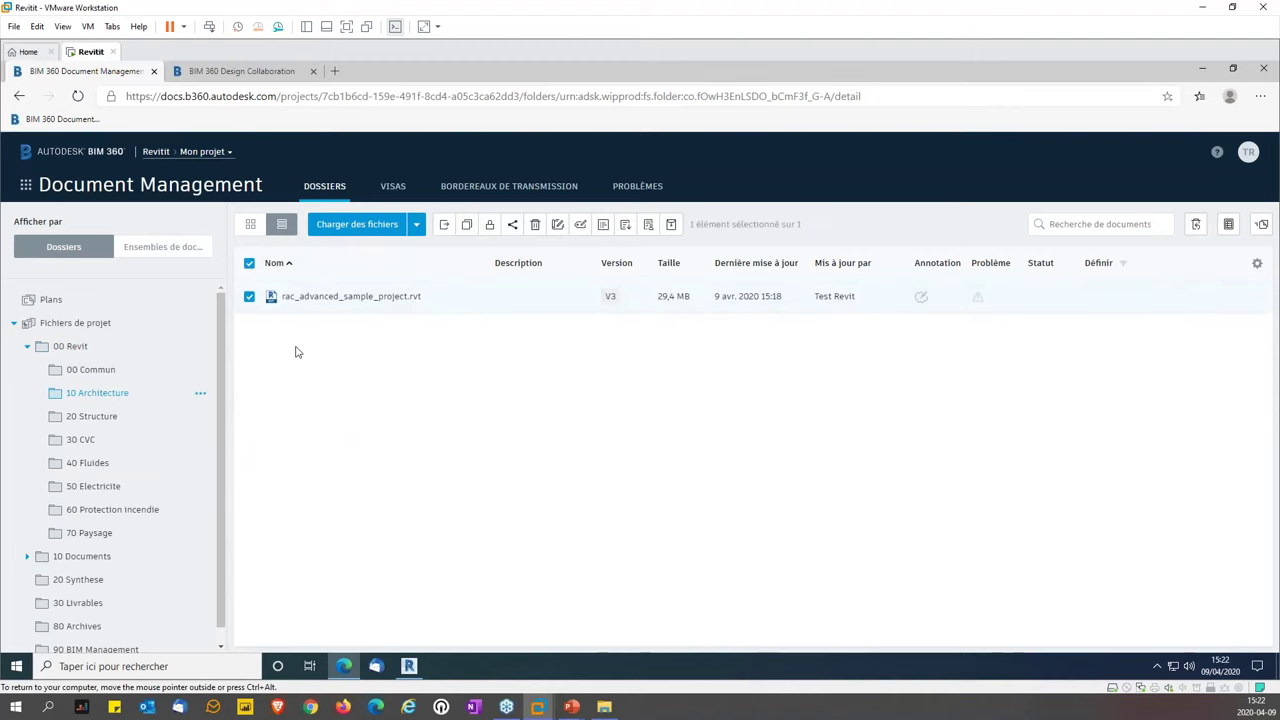
left_click(250, 297)
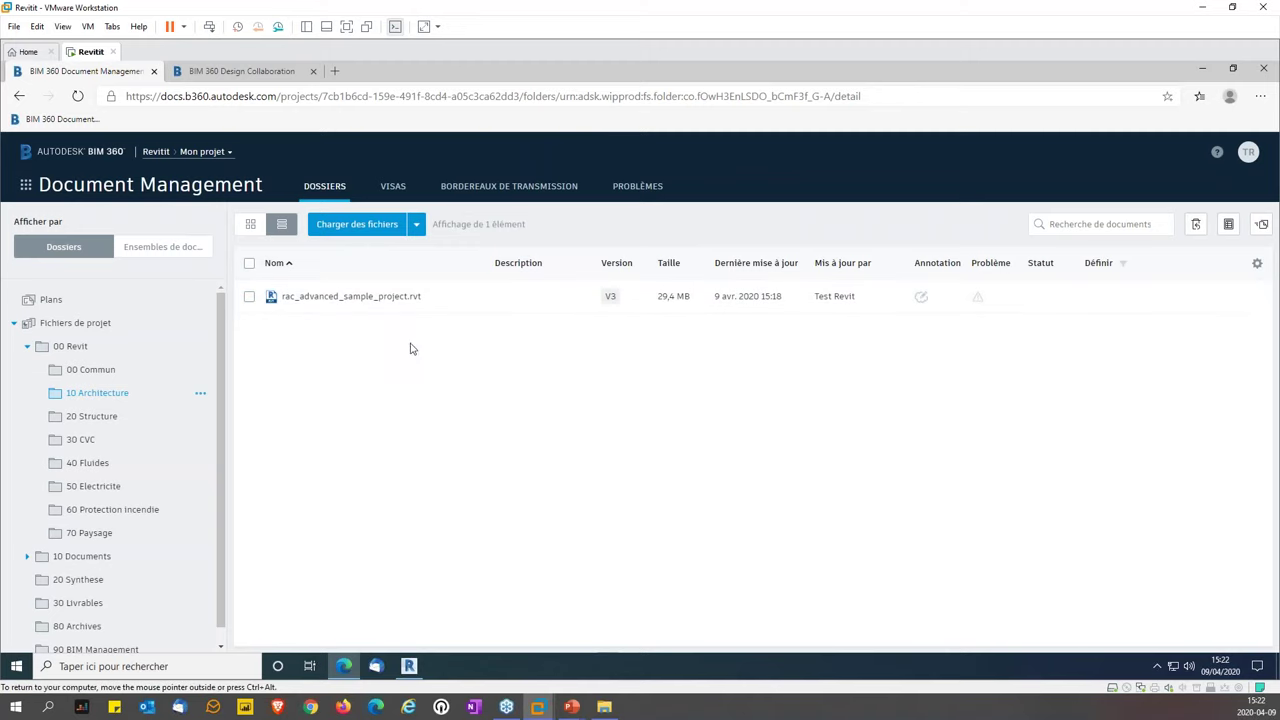
left_click(370, 297)
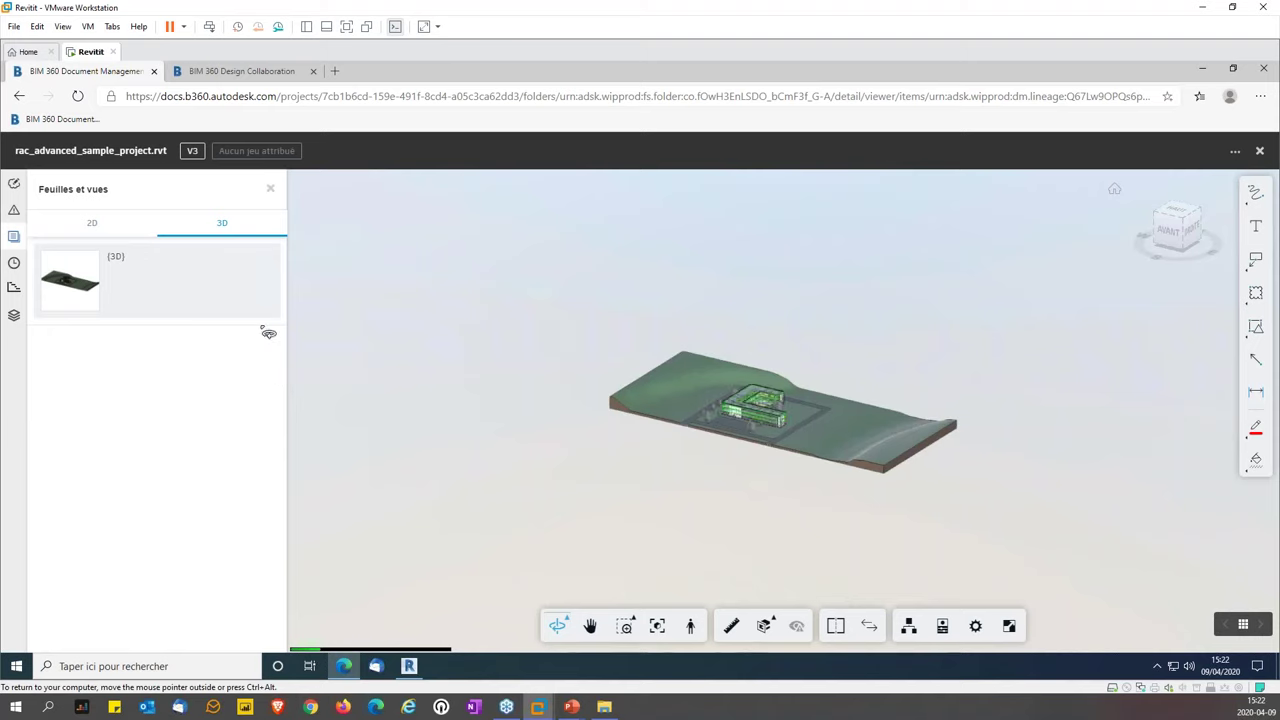
Step: View a 2D floor plan sheet of the V3 model, then advance the slide show to the closing slide
left_click(92, 222)
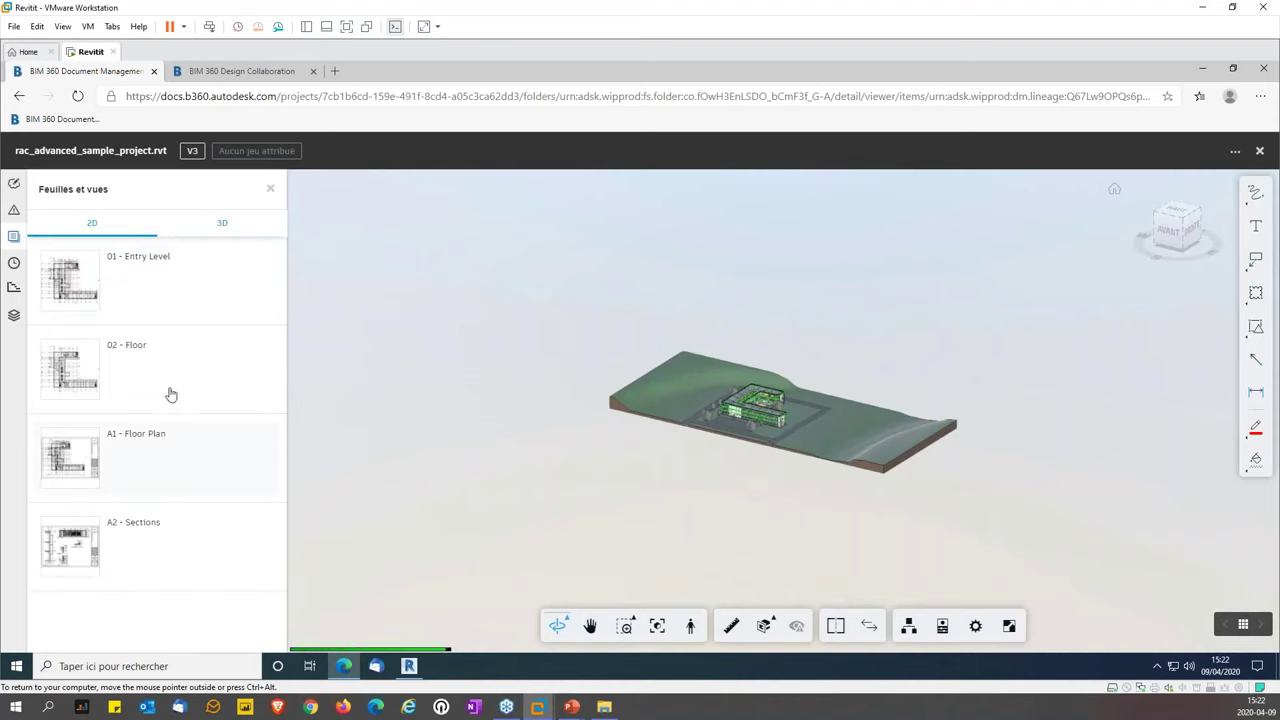
left_click(97, 455)
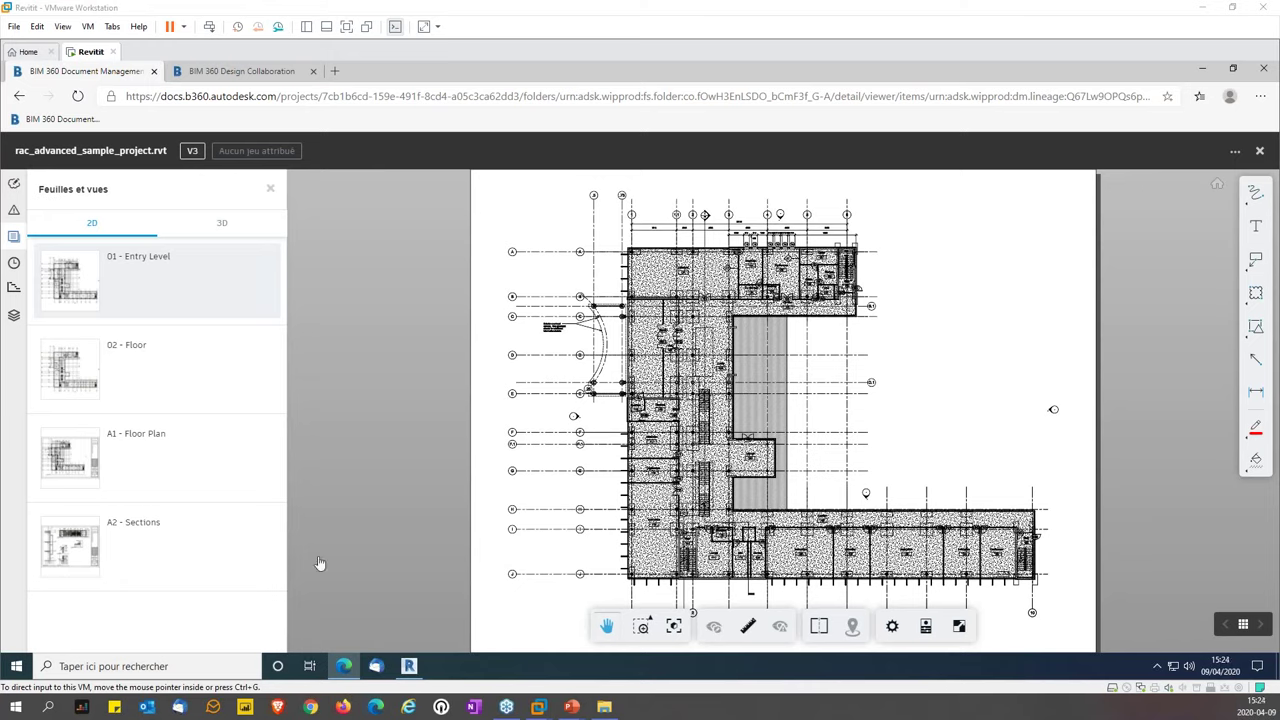
mouse_move(571, 707)
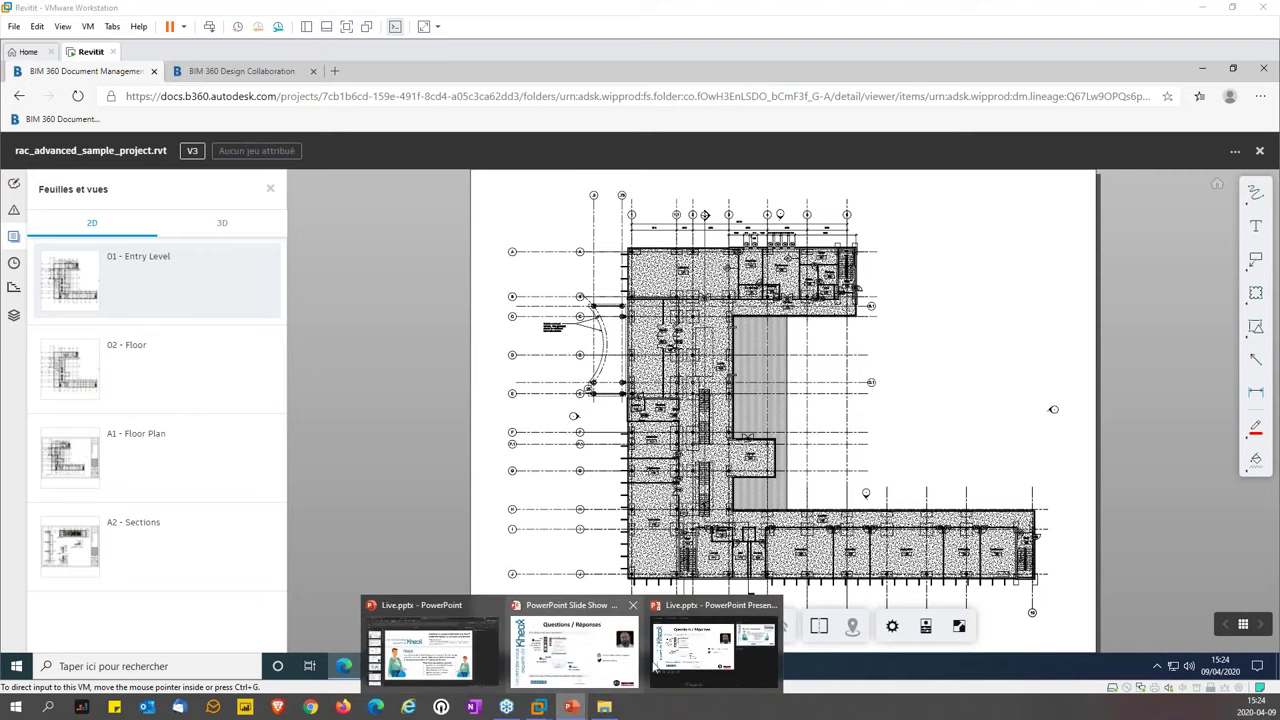
left_click(575, 650)
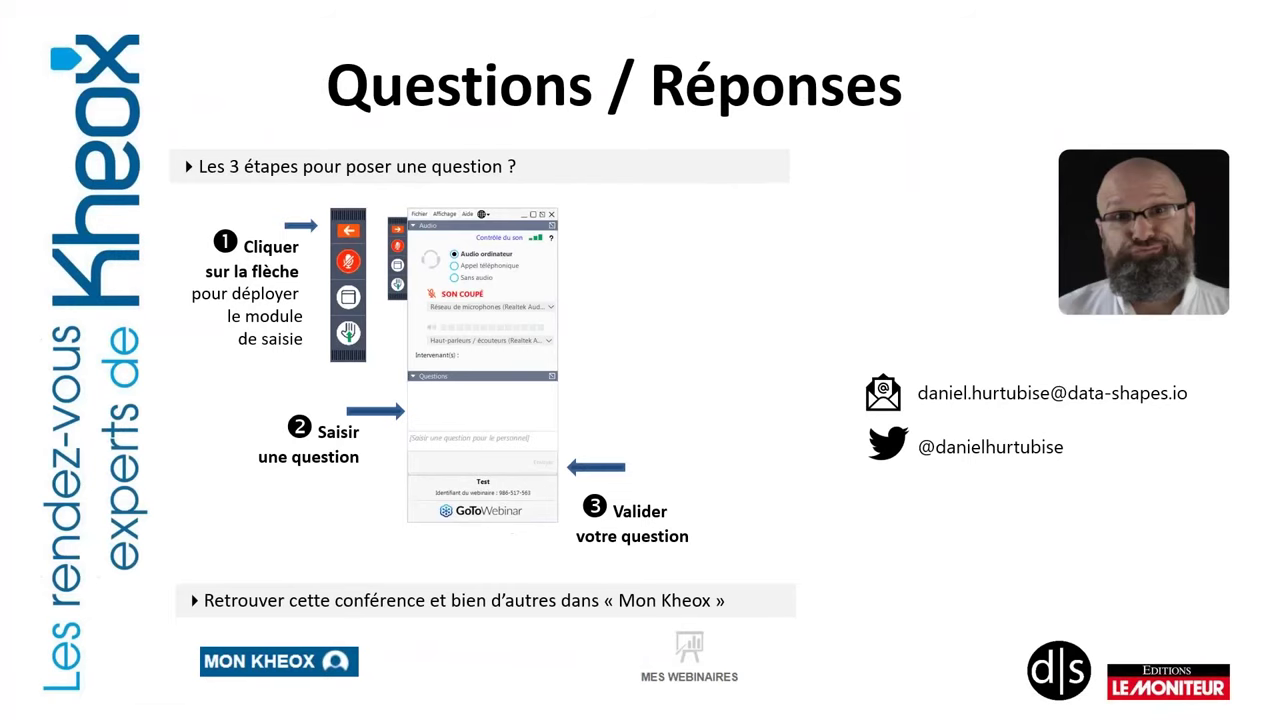
key("Right")
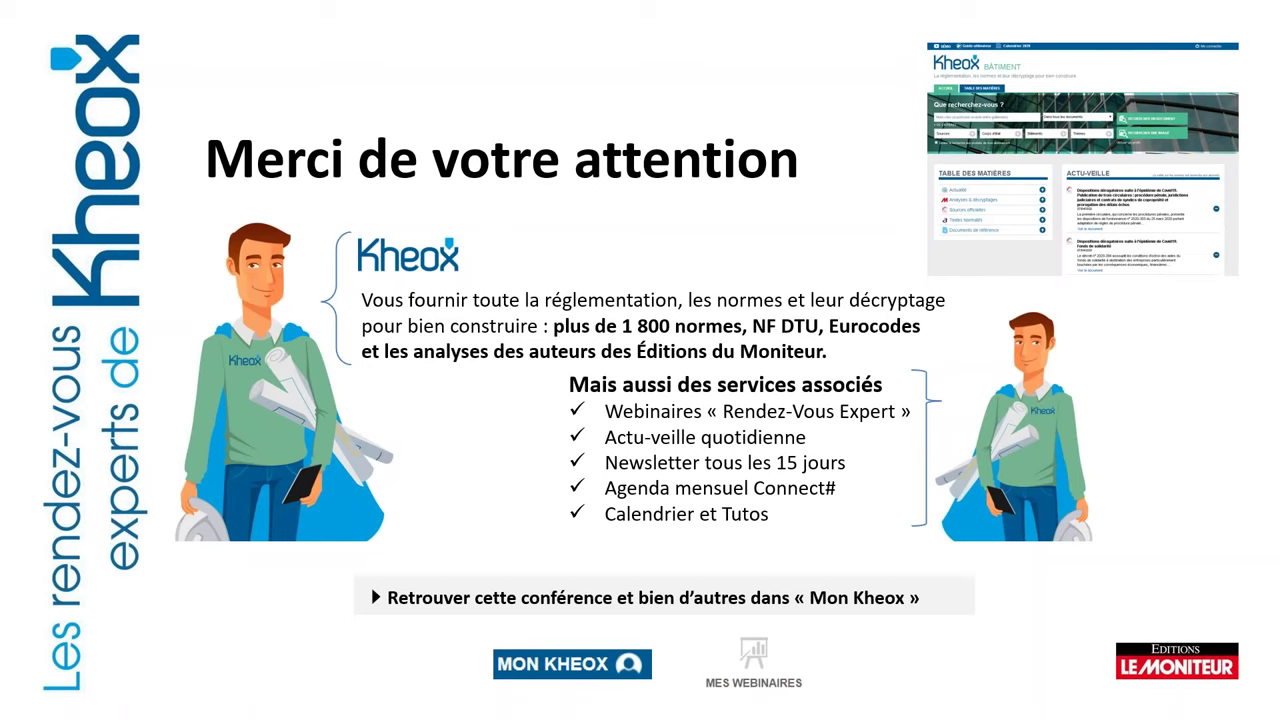